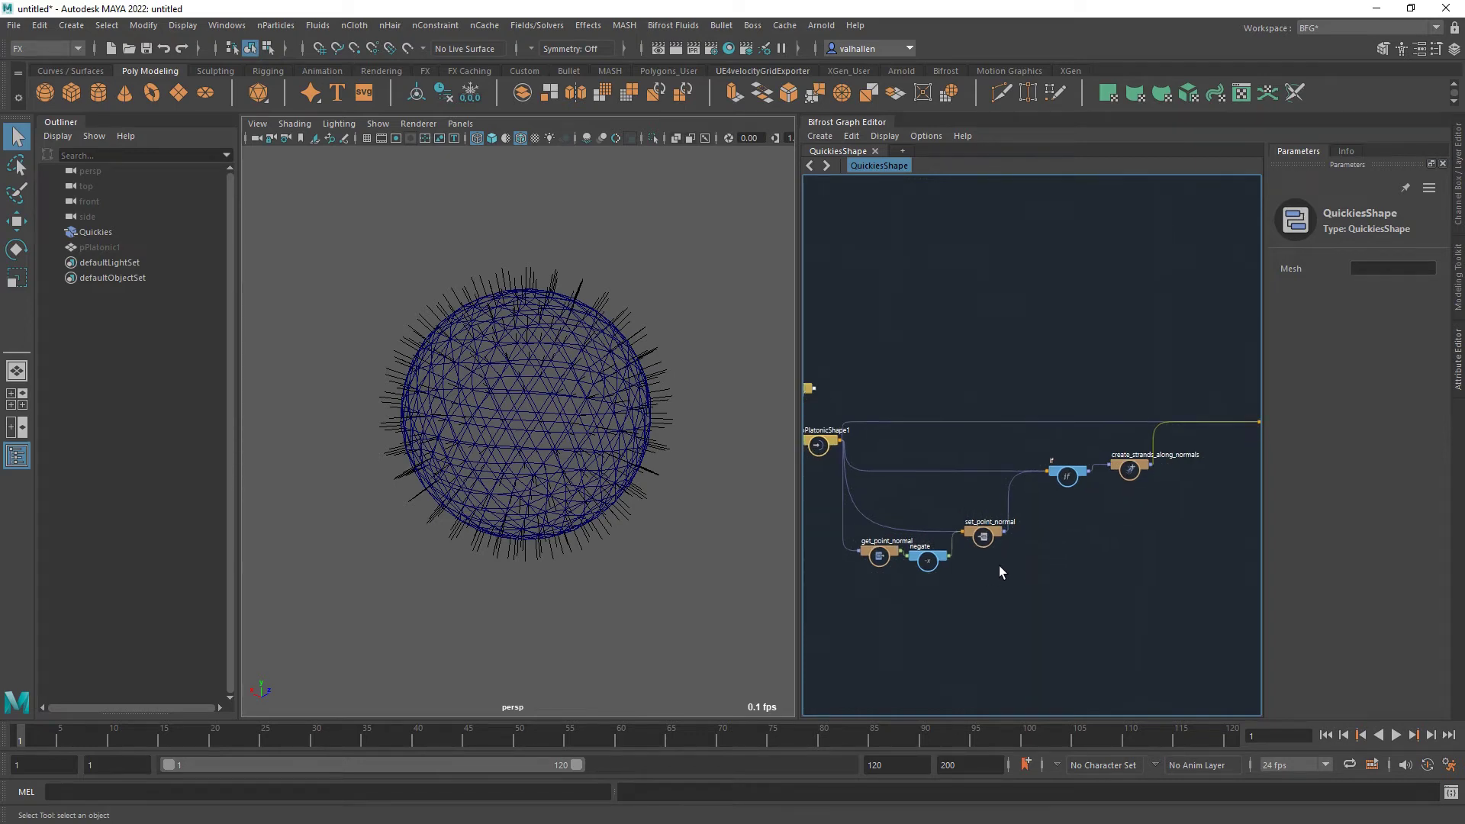
Space out the set_point_normal, get_point_normal and negate nodes into a clearer row below the if node.
alt+middle_drag(999, 565, 1018, 575)
scroll(1018, 575, up, 2)
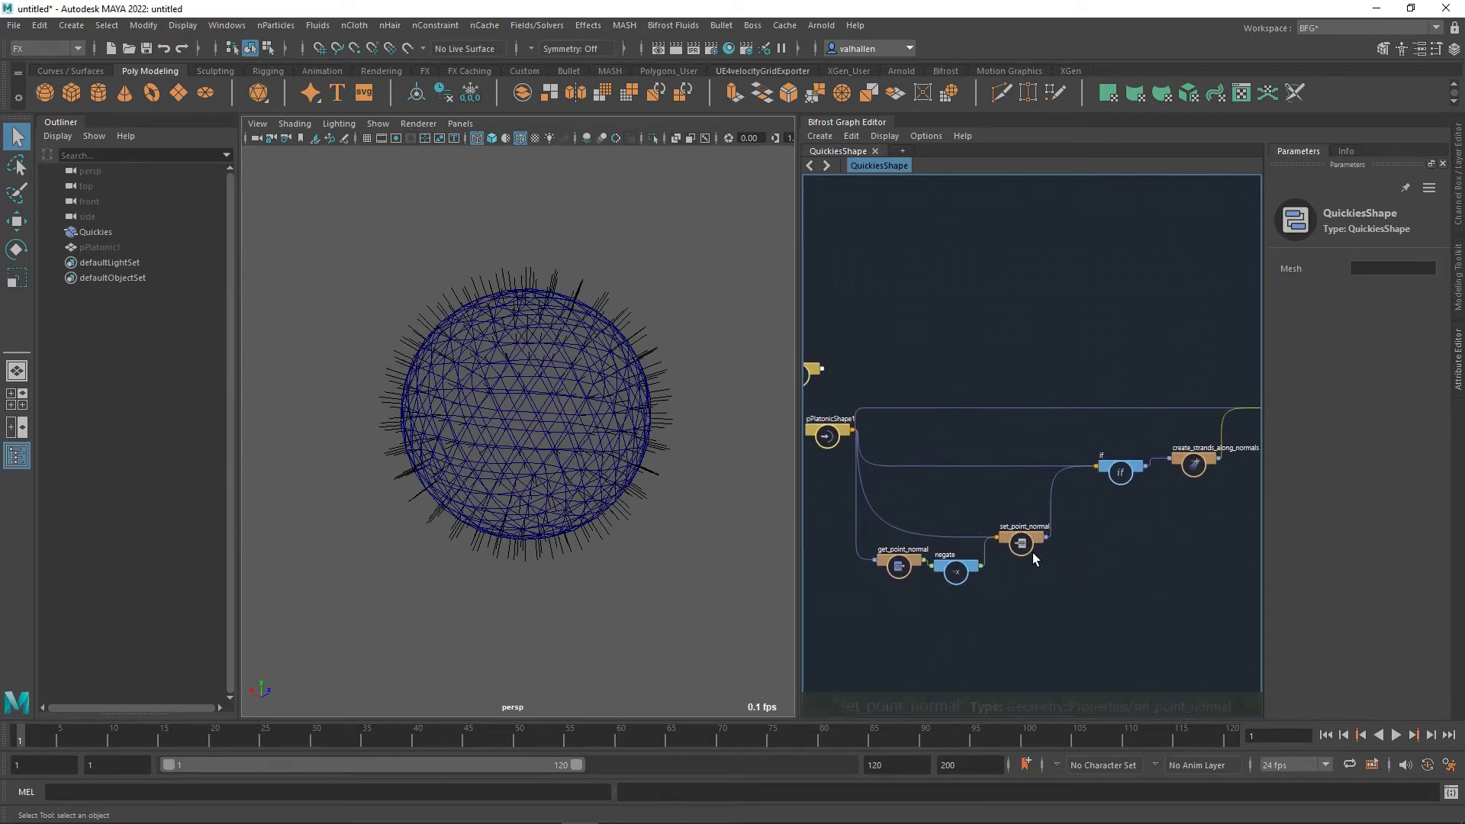
drag(1026, 543, 1070, 536)
scroll(1076, 537, down, 2)
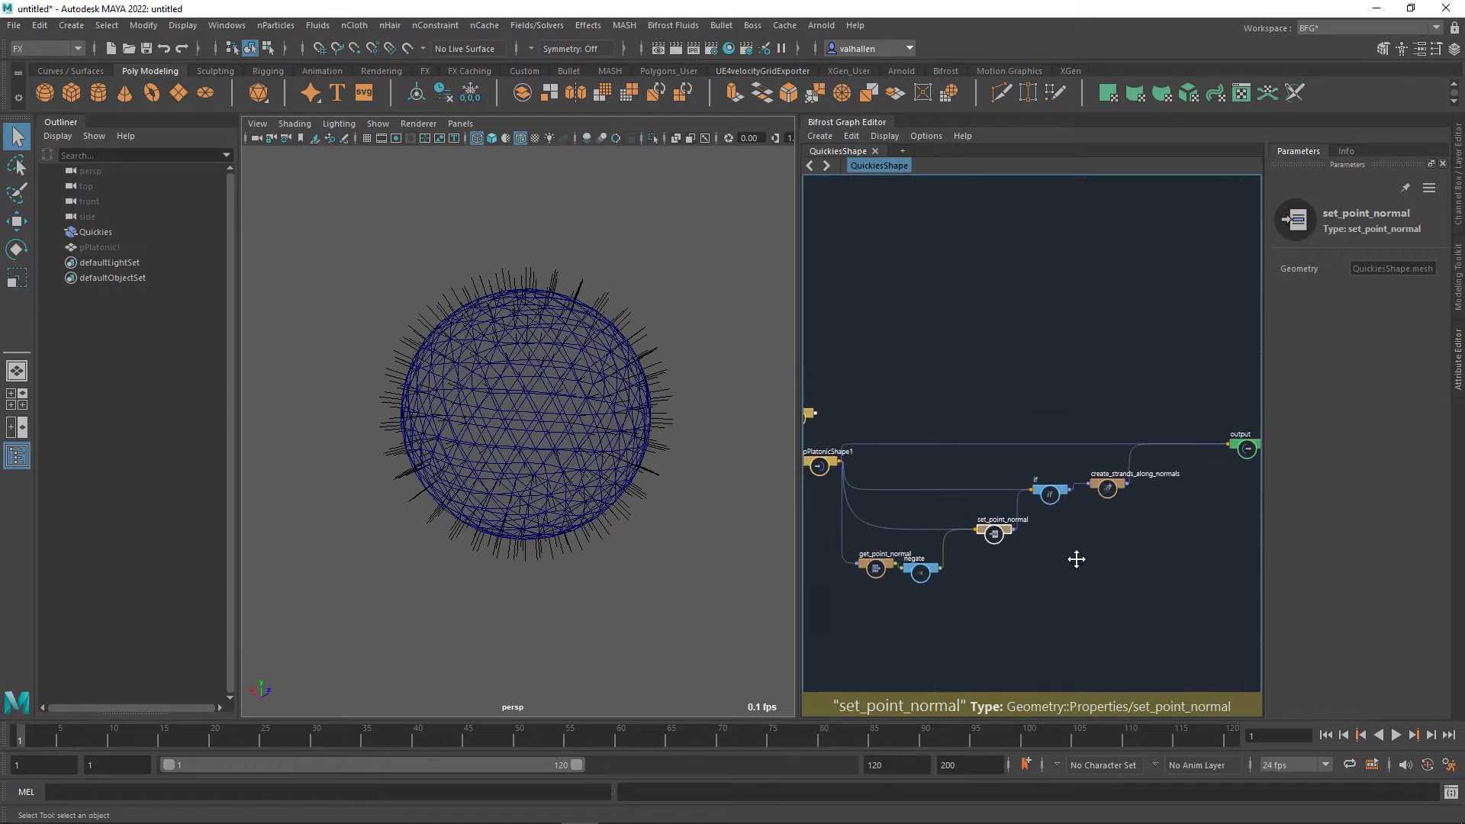
middle_drag(1077, 552, 1095, 560)
click(961, 551)
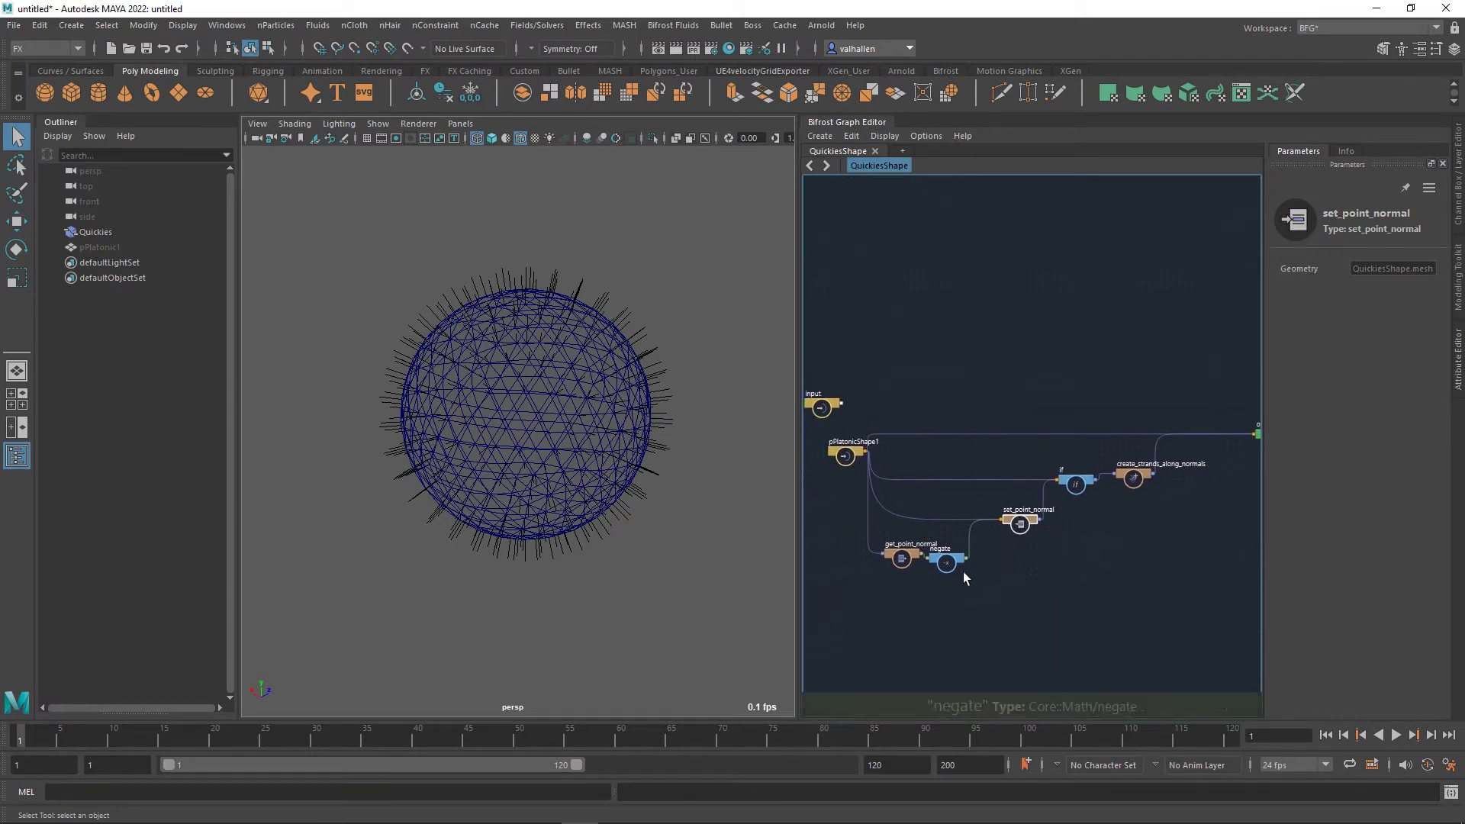
middle_drag(995, 586, 1020, 607)
click(940, 565)
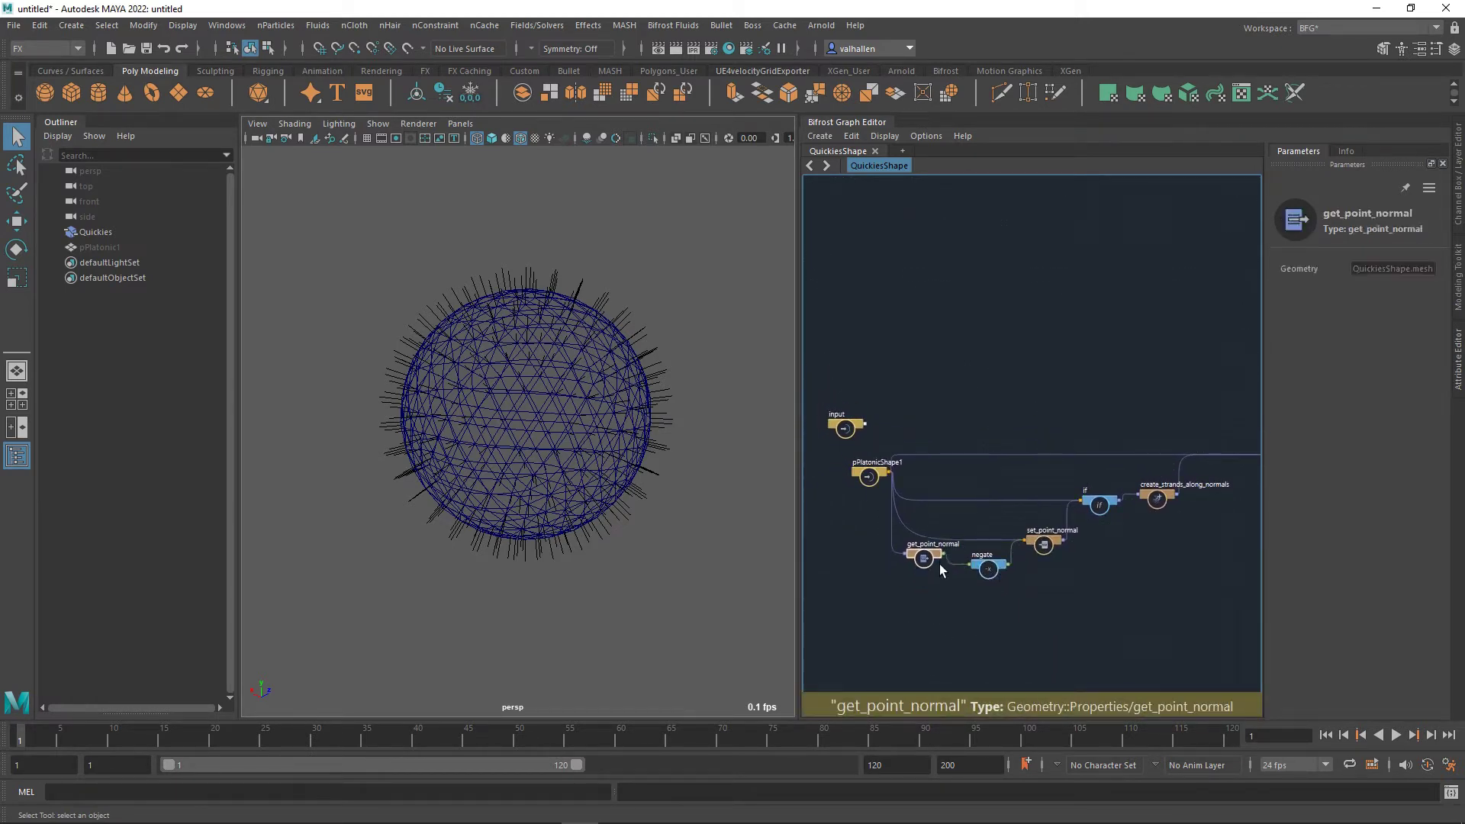
drag(995, 579, 982, 576)
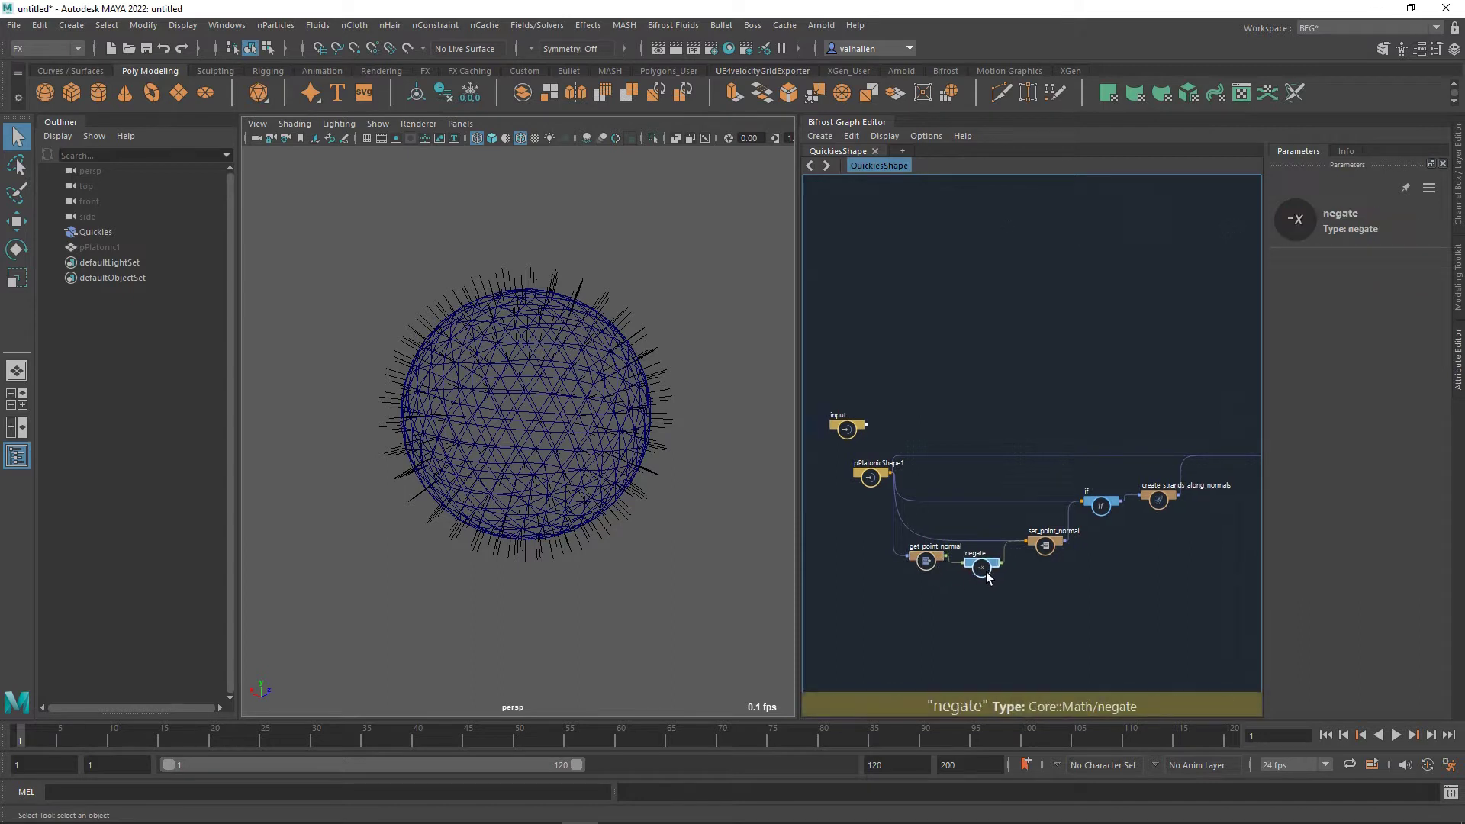
Move the get_point_normal, negate and set_point_normal branch well below the if node to clear space above it.
click(1049, 550)
middle_drag(1110, 563, 1050, 563)
middle_drag(906, 537, 983, 529)
scroll(983, 529, up, 1)
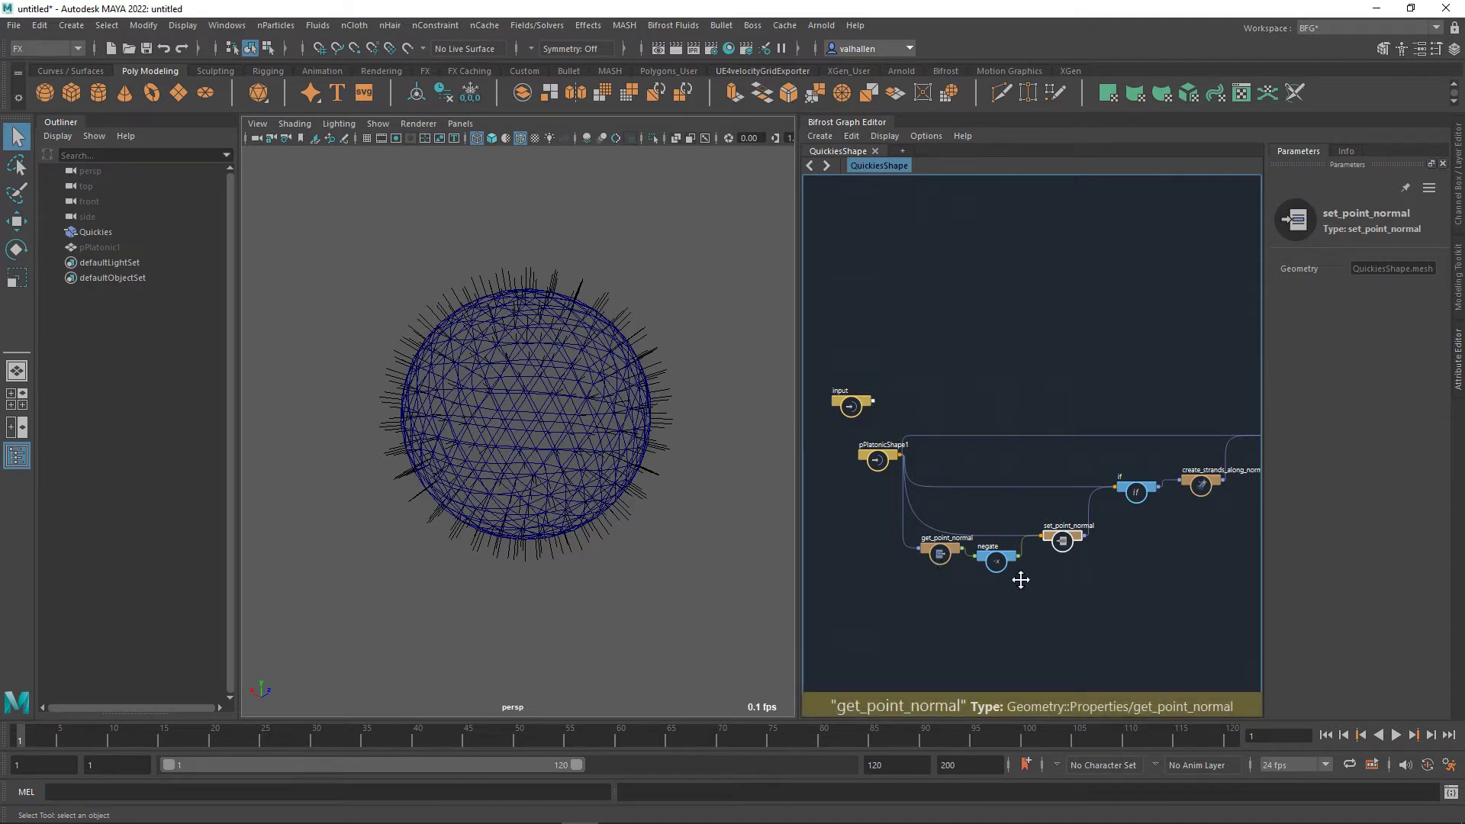
mouse_move(1021, 580)
middle_down()
mouse_move(1024, 559)
mouse_move(1038, 580)
middle_up()
scroll(1026, 572, up, 1)
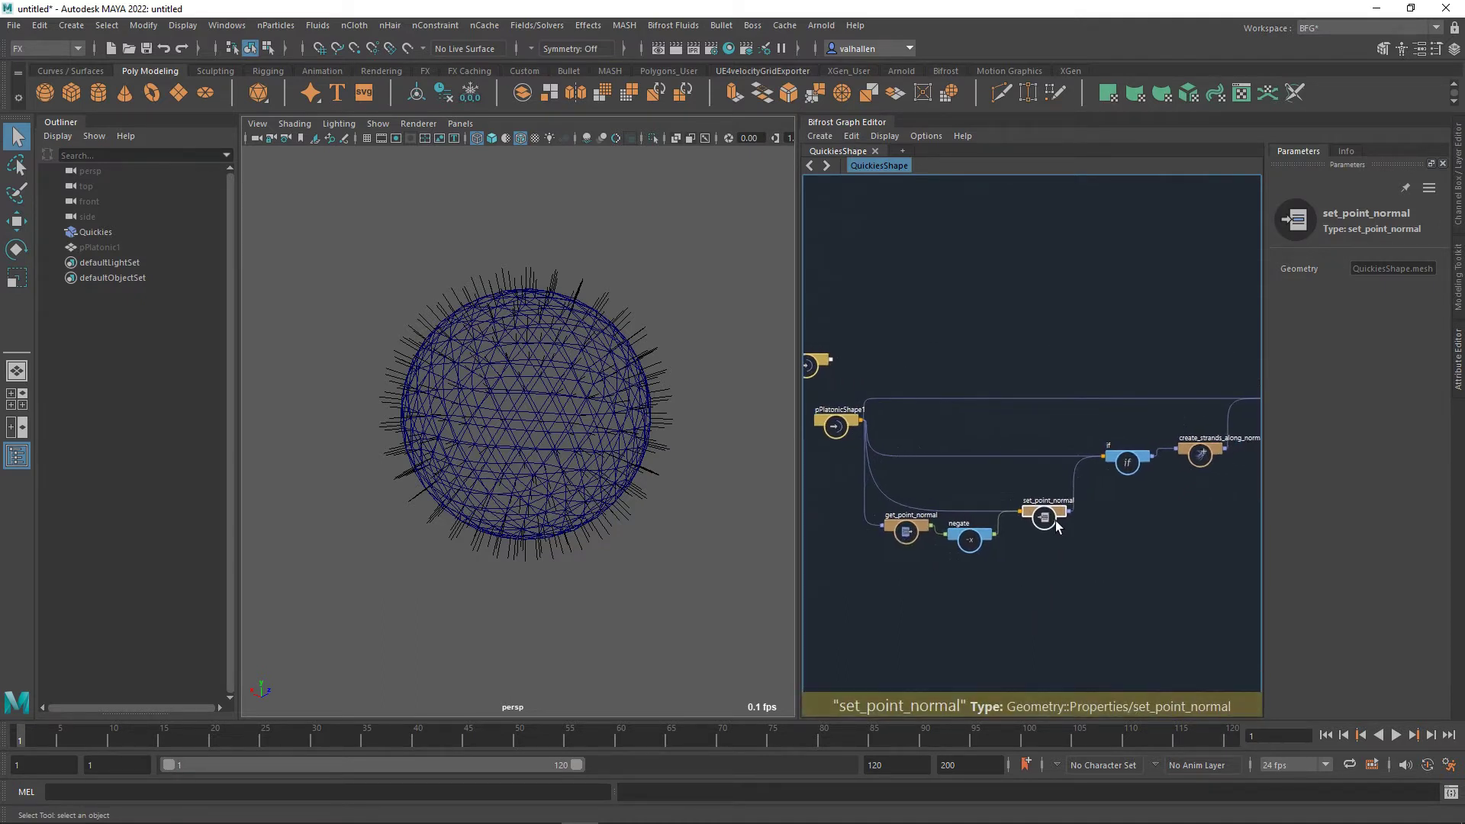
drag(1056, 527, 1090, 502)
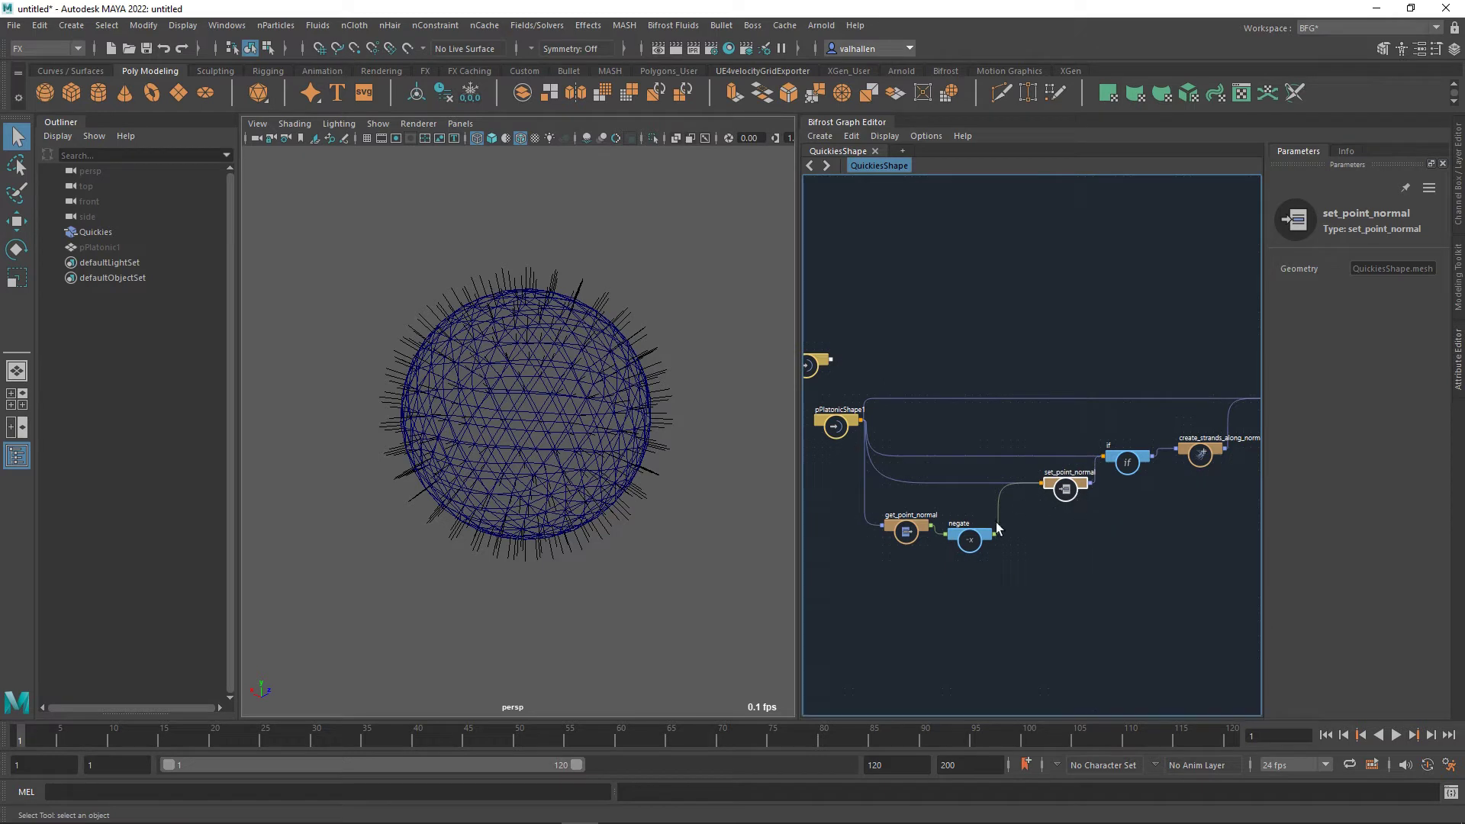
middle_drag(1035, 555, 1077, 564)
scroll(1042, 587, up, 1)
scroll(1065, 573, up, 1)
drag(1071, 505, 1047, 543)
drag(846, 598, 1074, 548)
drag(1054, 550, 1042, 679)
Insert a second get_point_normal node on the connection from the input mesh to the if node's false_case.
middle_drag(939, 522, 965, 577)
click(966, 547)
key(Tab)
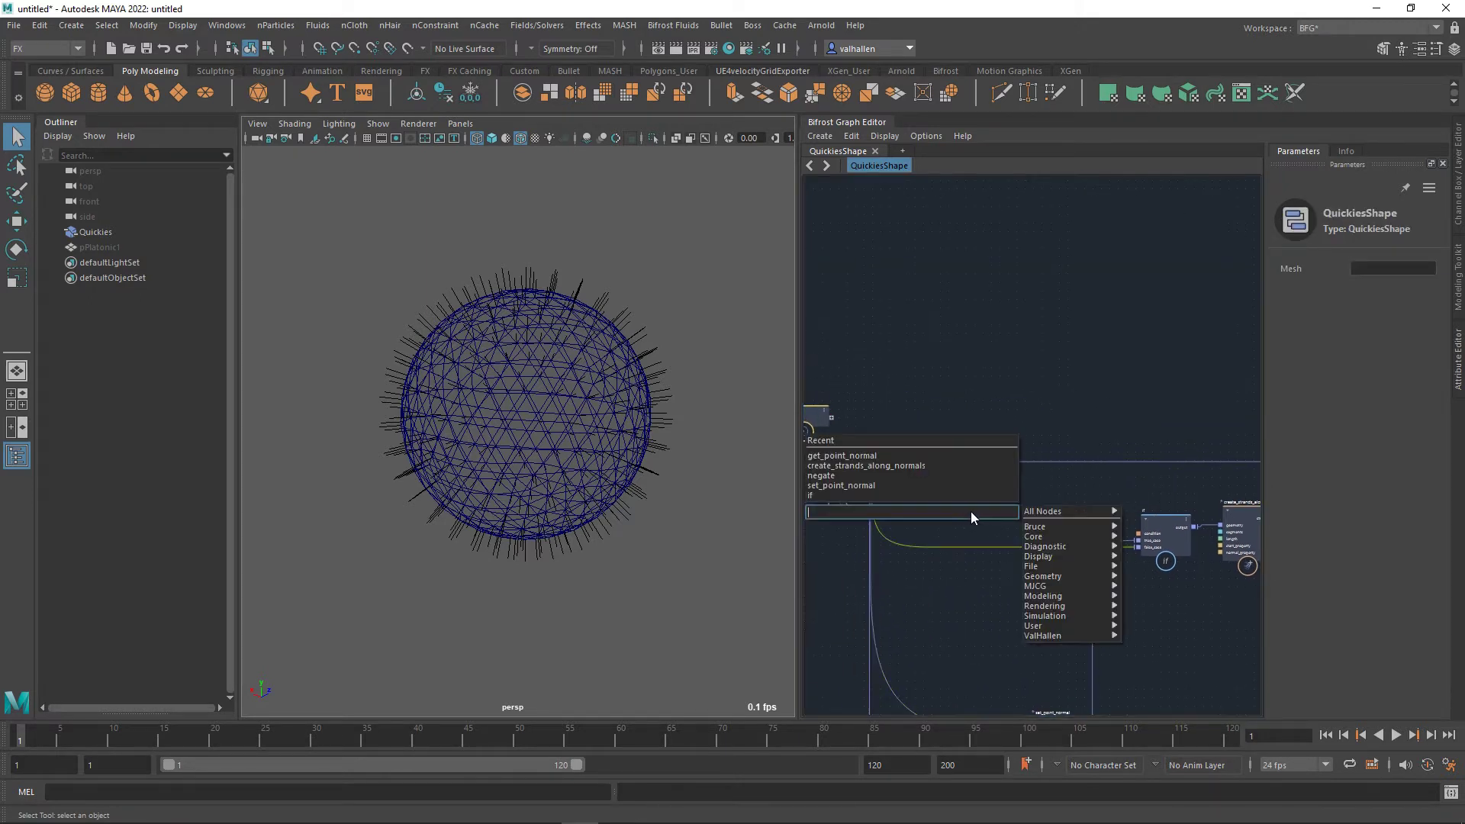
text(get)
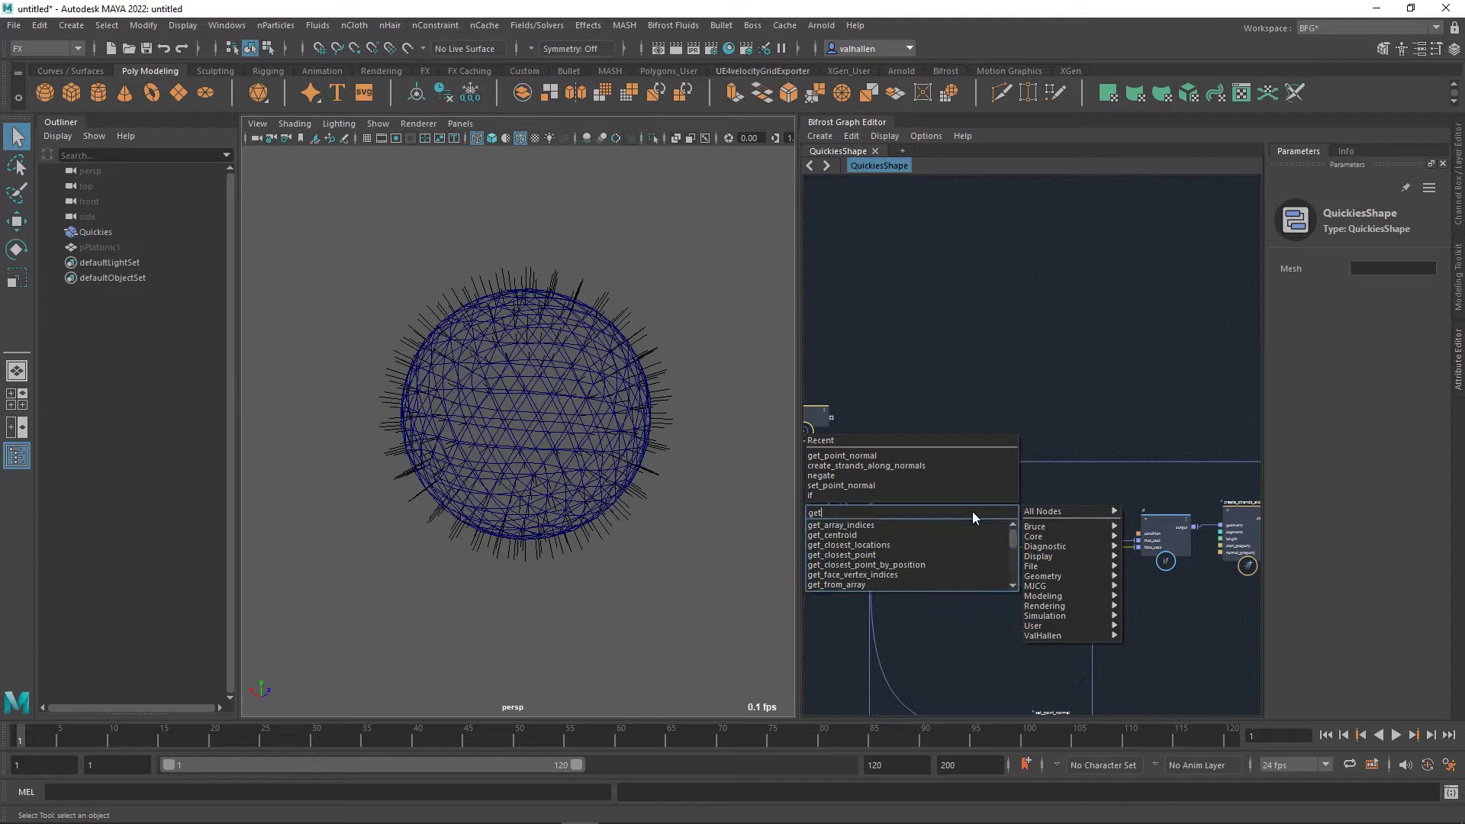
key(Down)
key(Down)
key(Down)
key(Down)
key(Down)
key(Down)
key(Up)
key(Up)
key(Up)
key(Up)
key(Up)
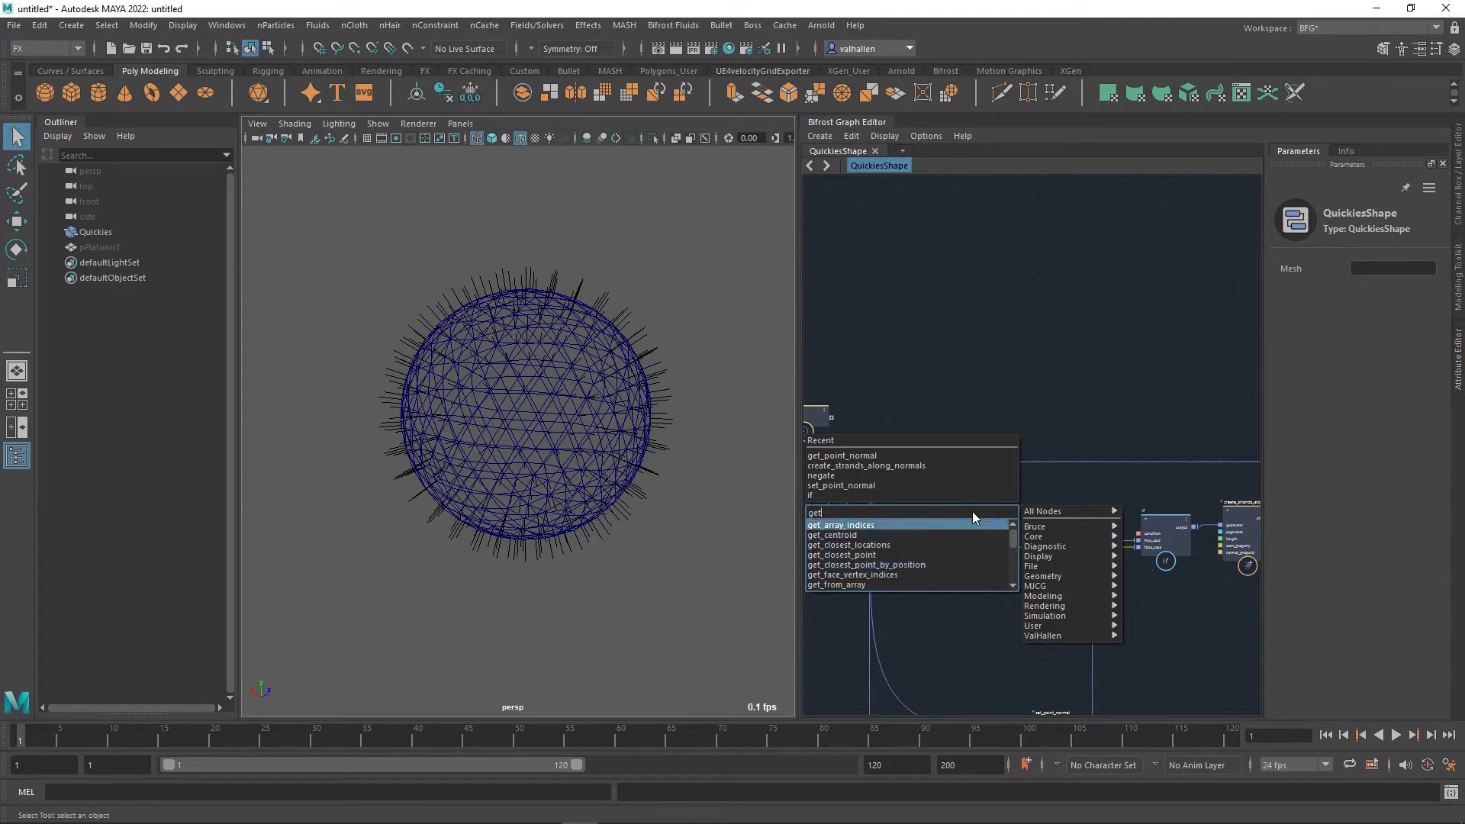
text(_point)
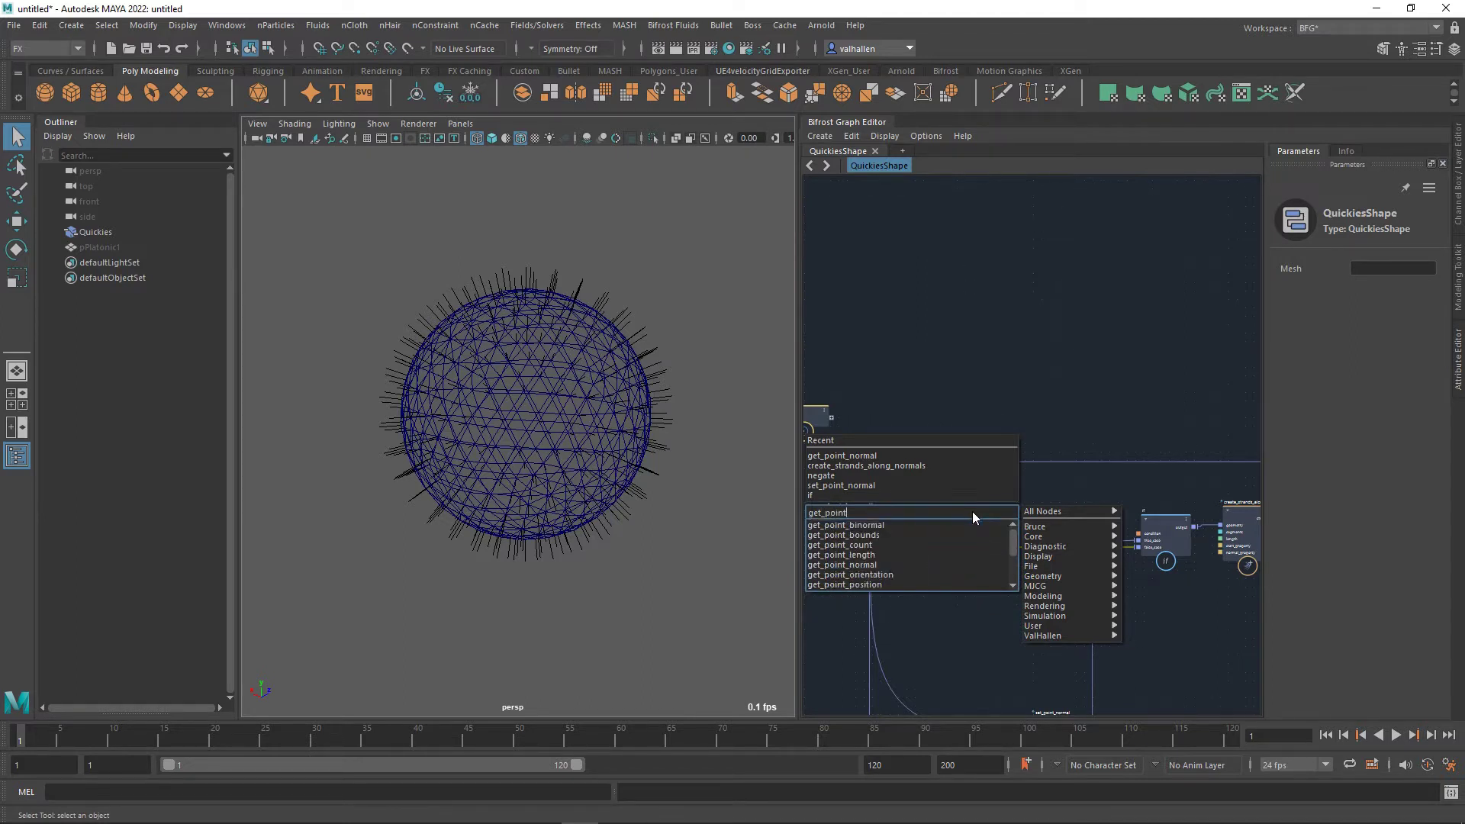
key(Down)
key(Down)
key(Down)
key(Down)
key(Return)
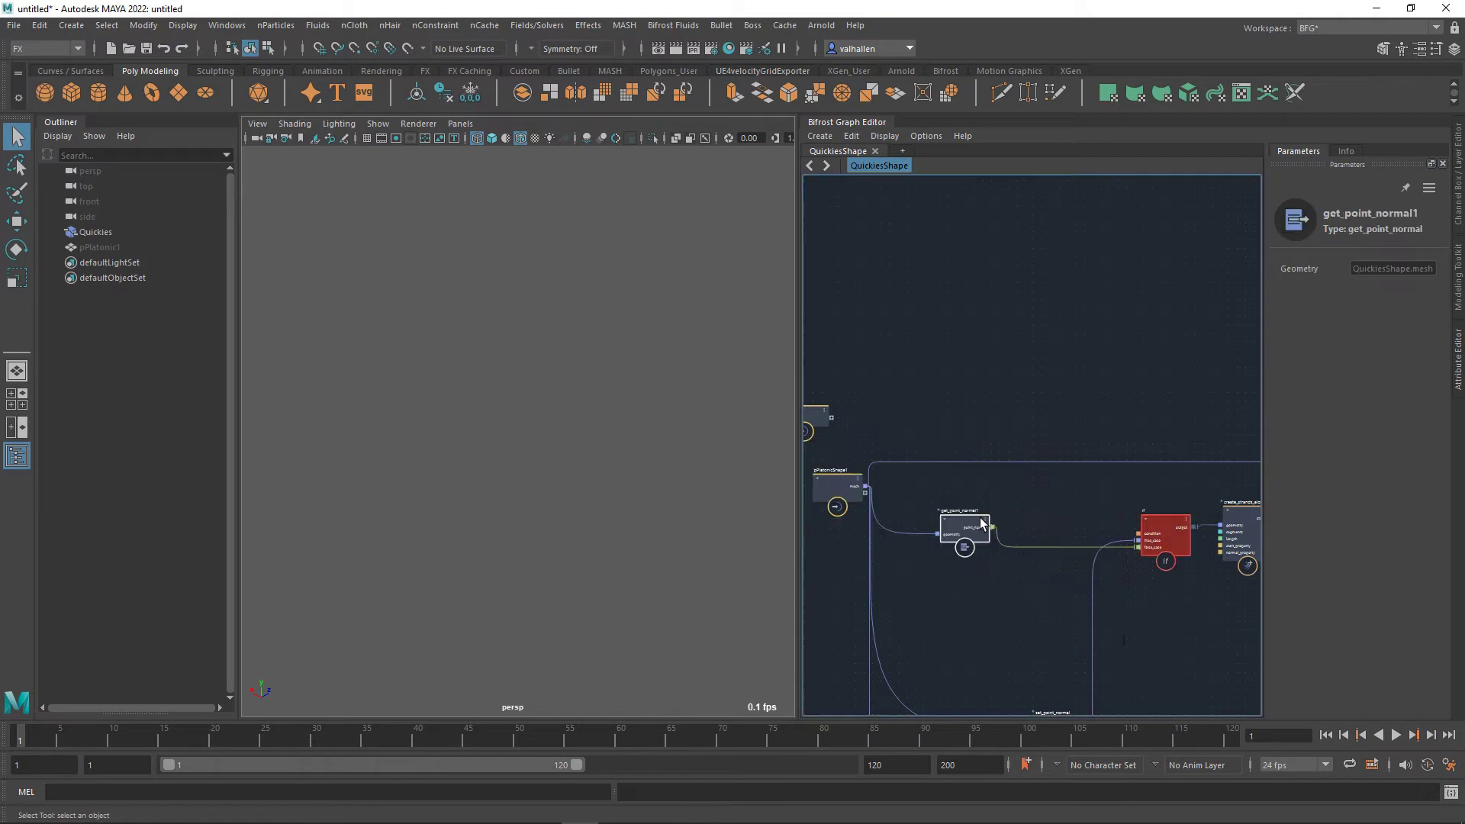
Reconnect the input mesh directly to the if node's false_case and move the new get_point_normal node above the wire.
drag(927, 531, 926, 564)
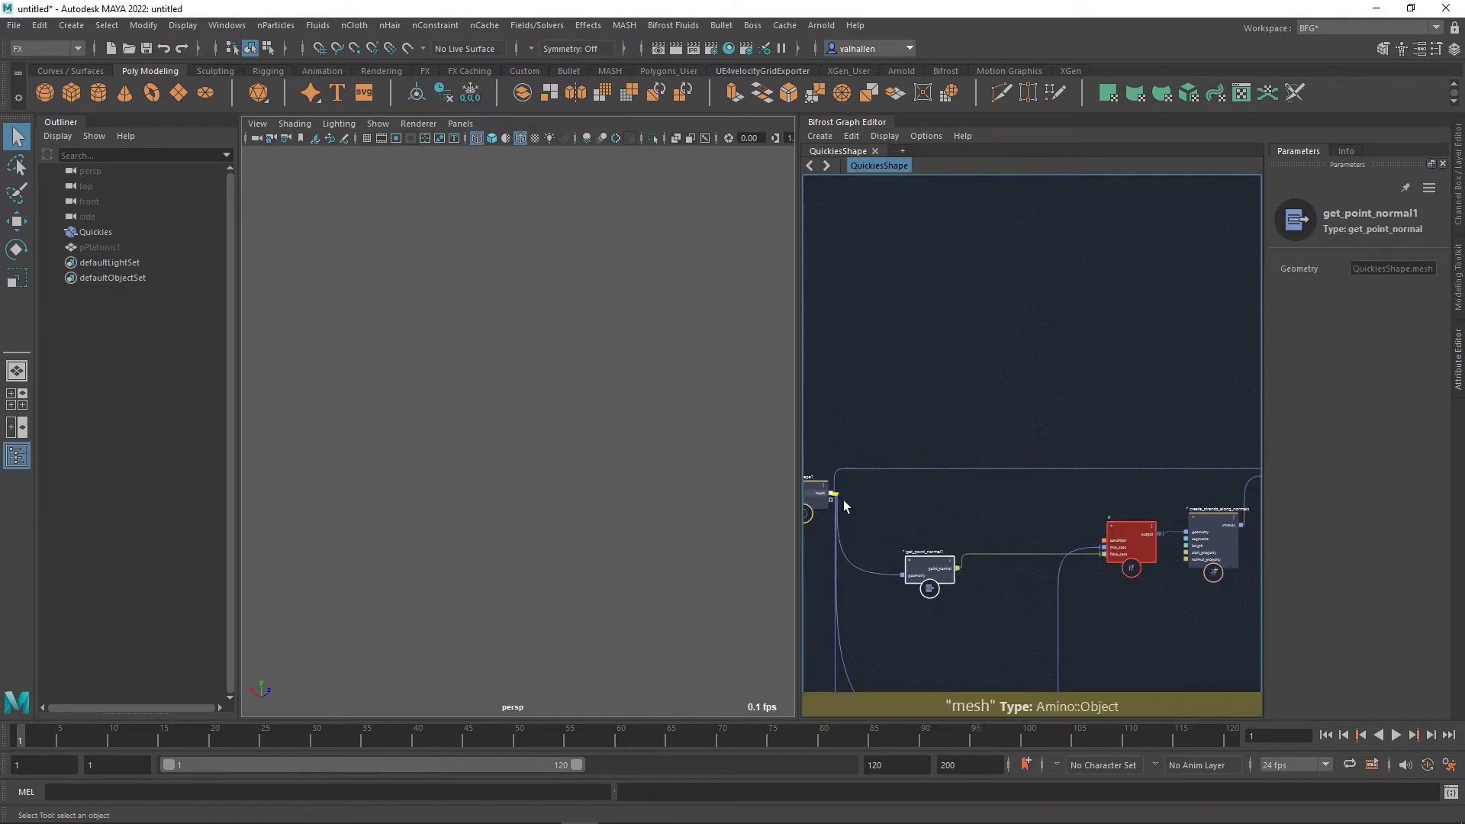
mouse_move(831, 494)
mouse_down()
mouse_move(1132, 560)
mouse_move(1109, 558)
mouse_up()
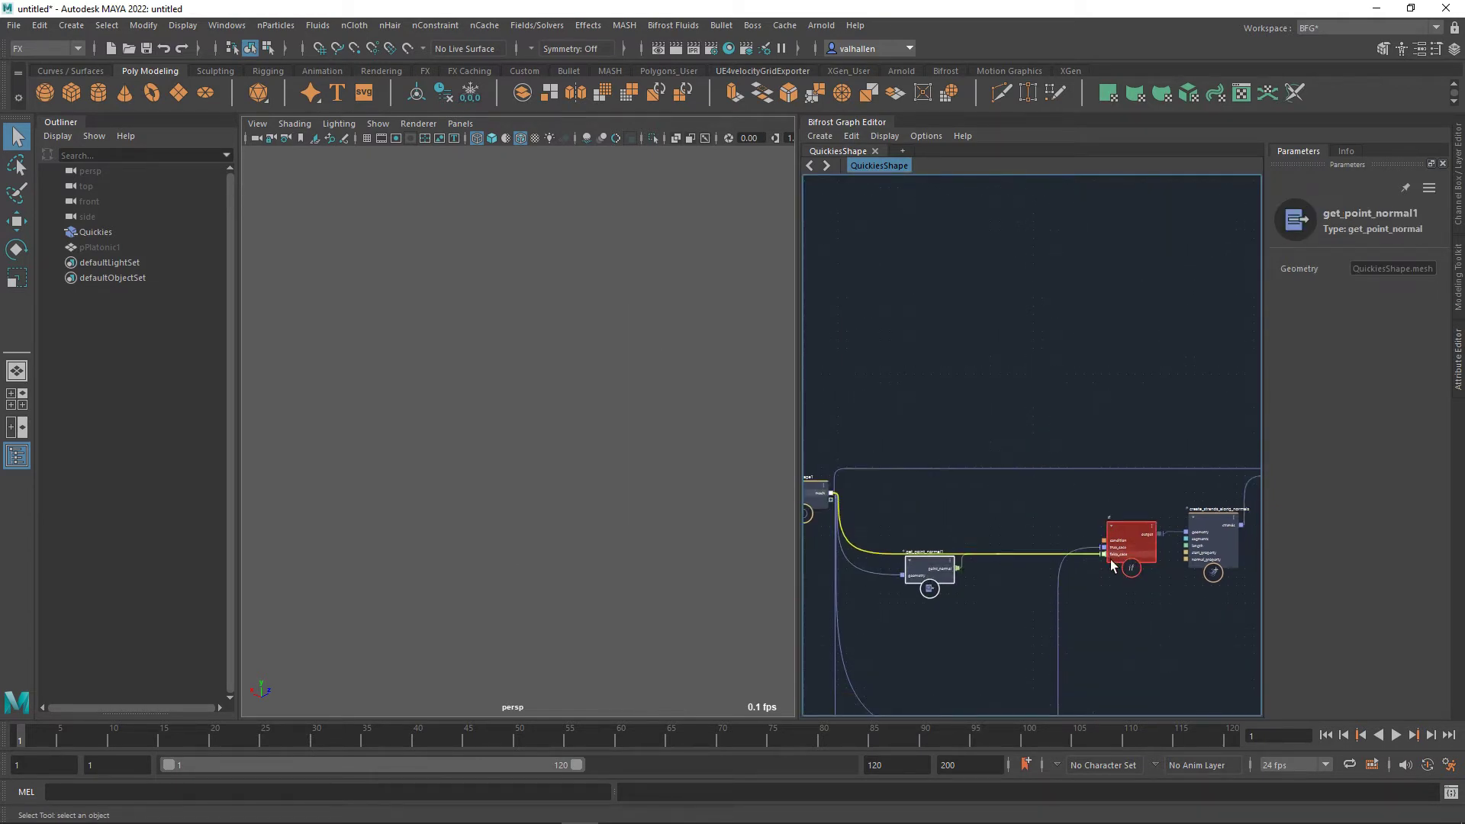
drag(949, 576, 939, 510)
alt+middle_drag(1071, 525, 1018, 514)
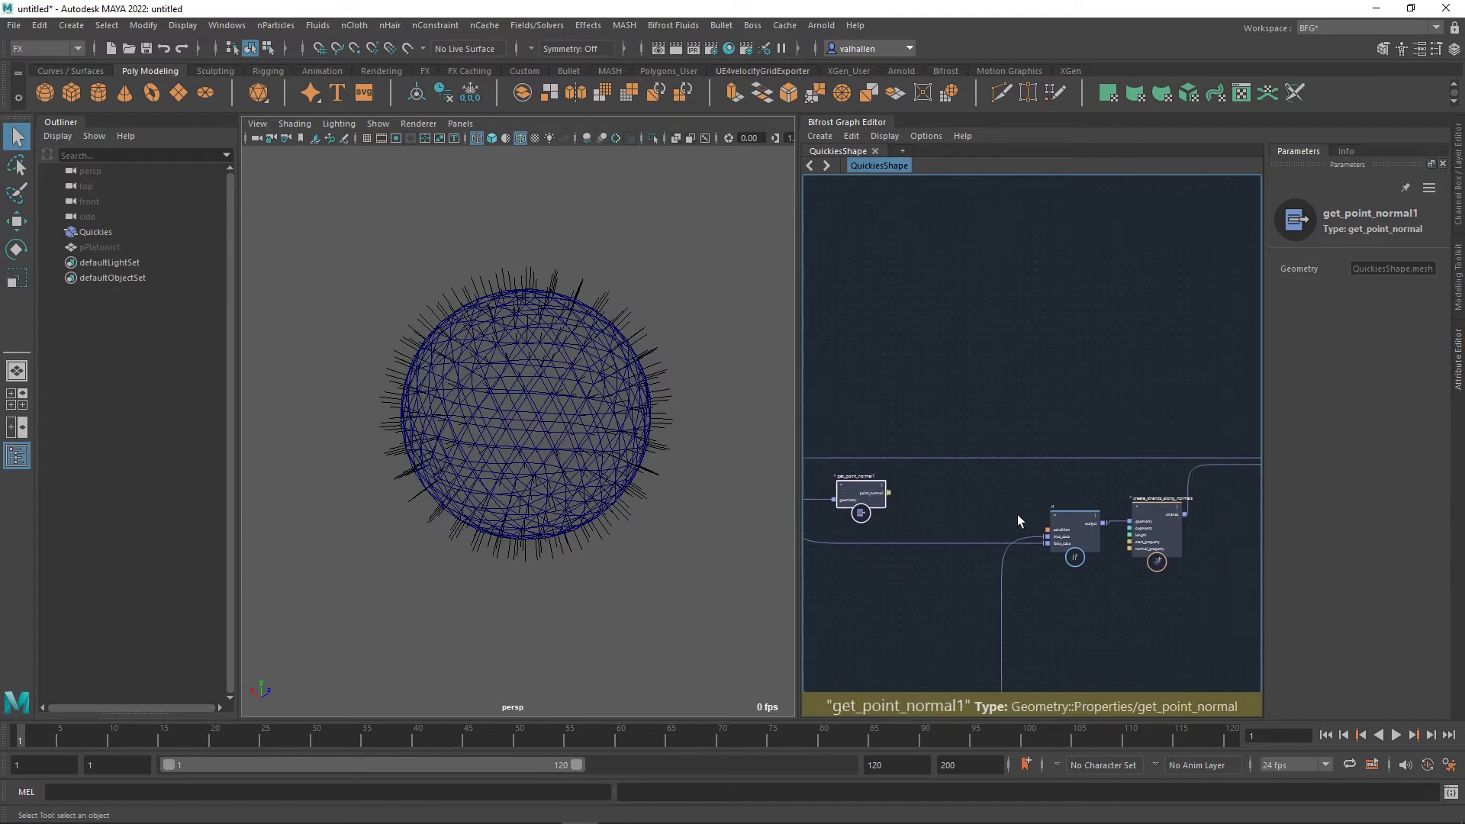
Move the if and create_strands_along_normals nodes down and position the new get_point_normal node near the input mesh.
drag(1018, 514, 1173, 649)
alt+middle_drag(1005, 554, 1049, 553)
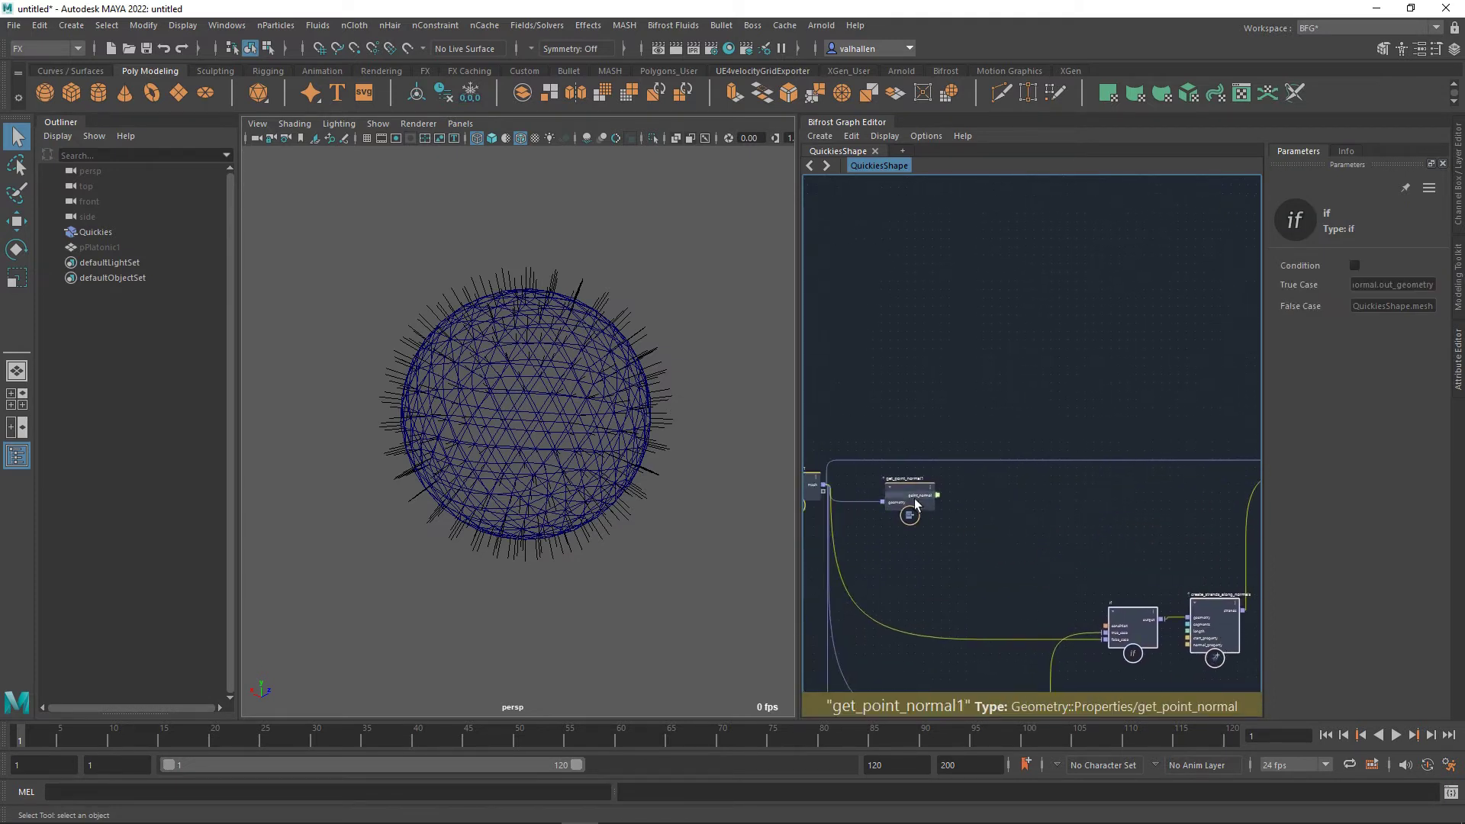
drag(911, 497, 902, 505)
scroll(987, 524, up, 1)
alt+middle_drag(990, 524, 1017, 512)
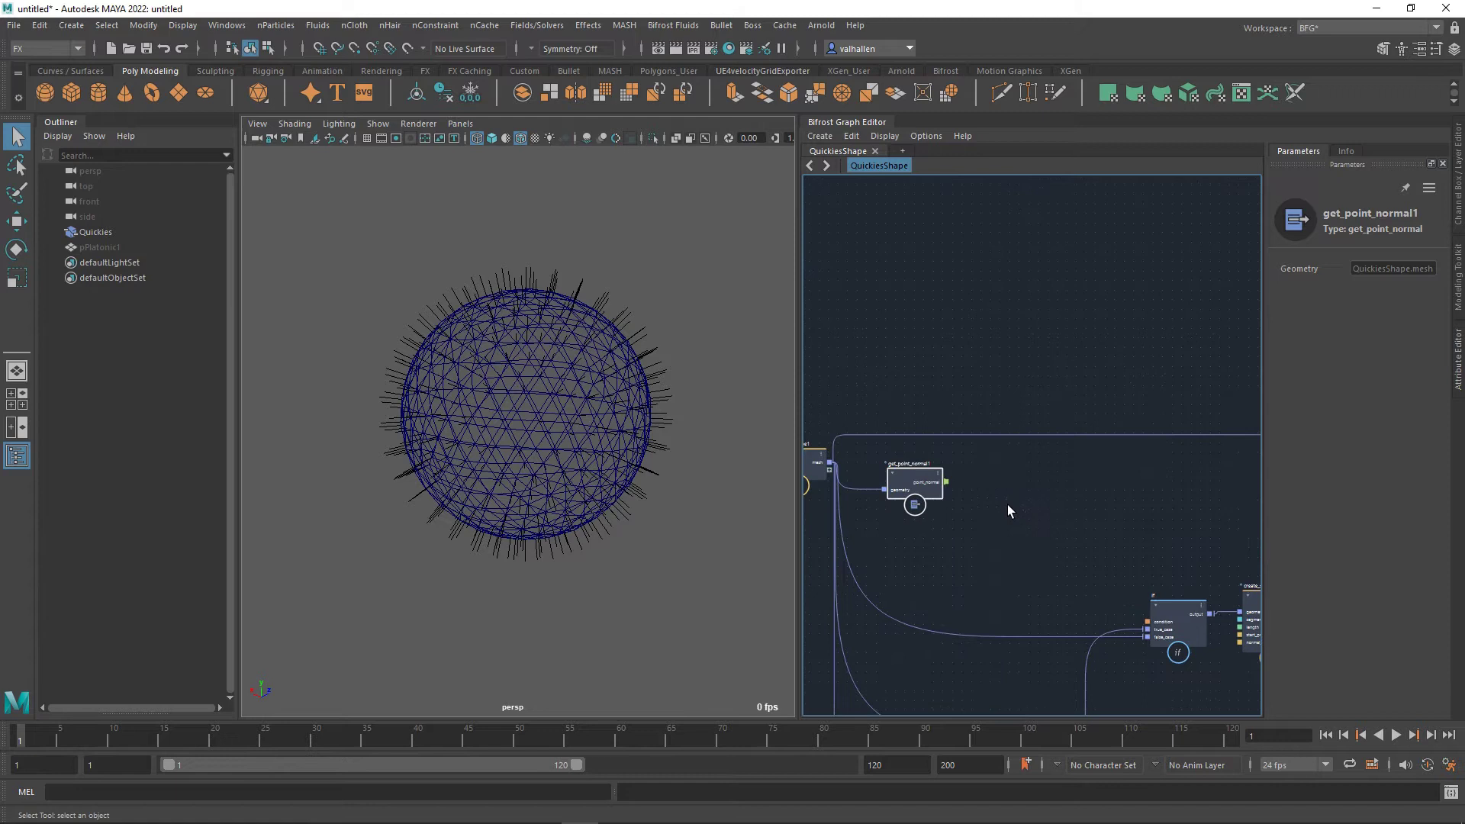
drag(921, 491, 916, 505)
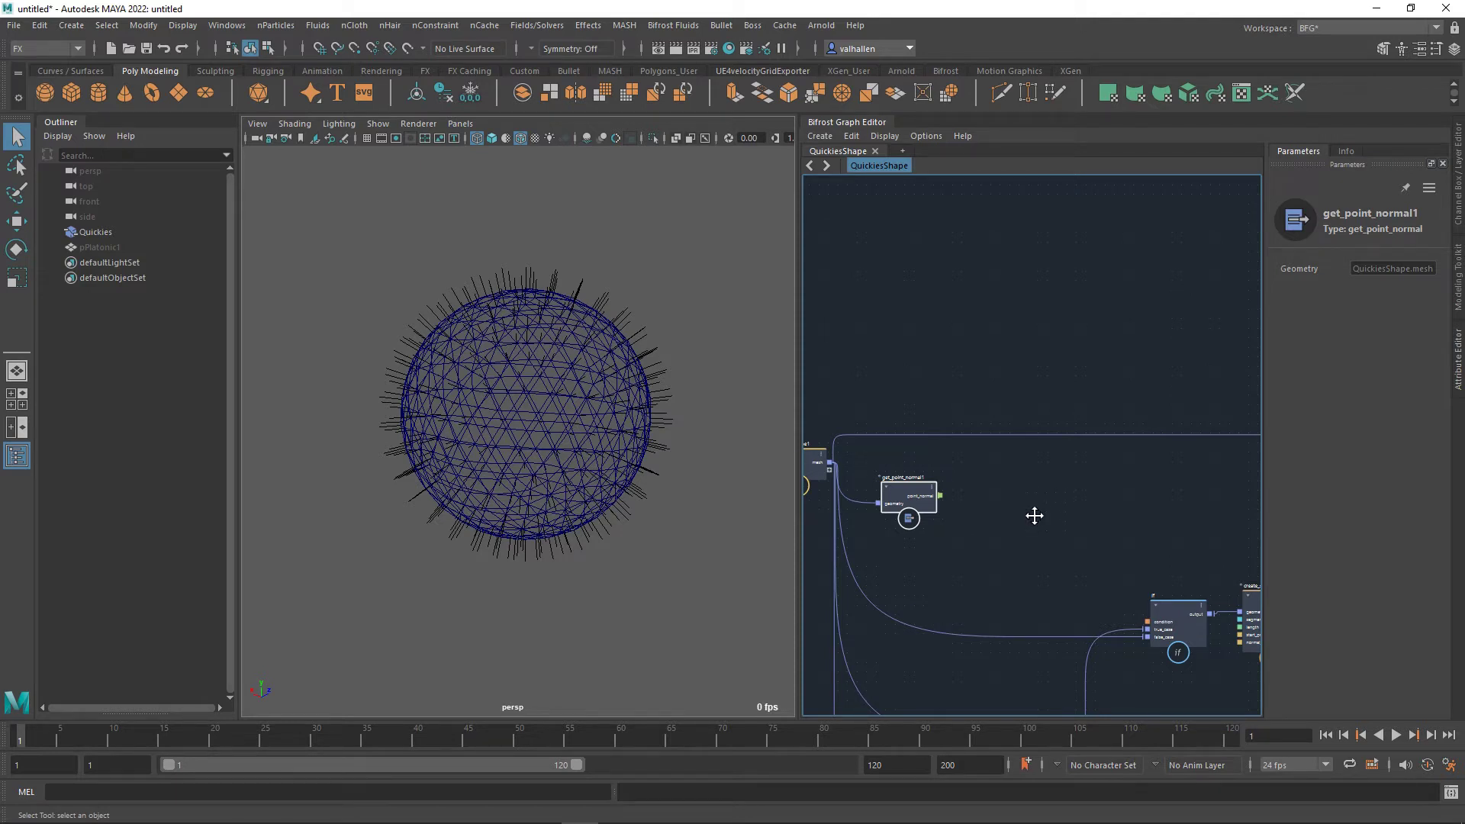
alt+middle_drag(1032, 514, 1040, 507)
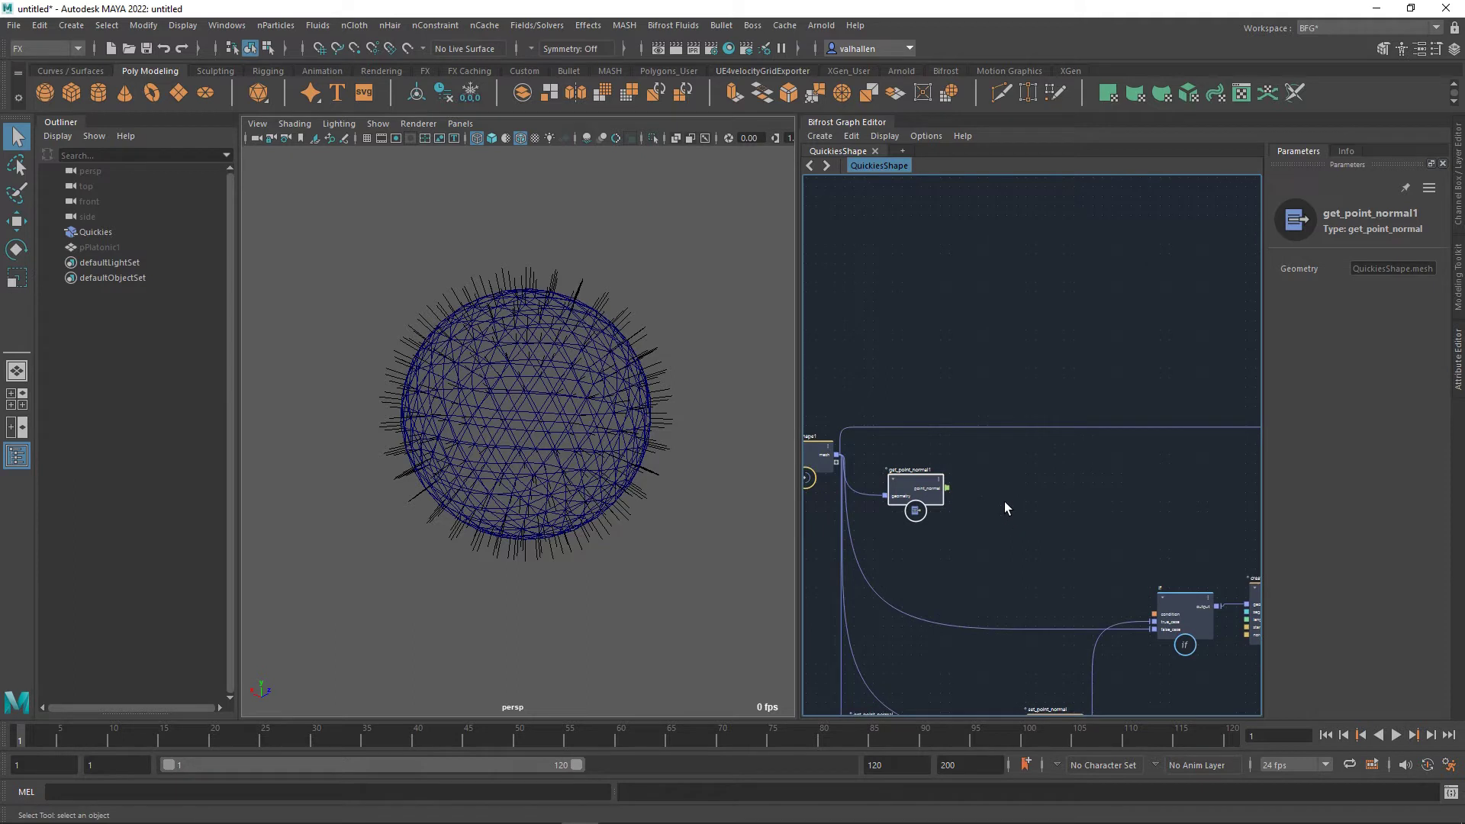
drag(929, 489, 931, 478)
alt+middle_drag(992, 524, 978, 529)
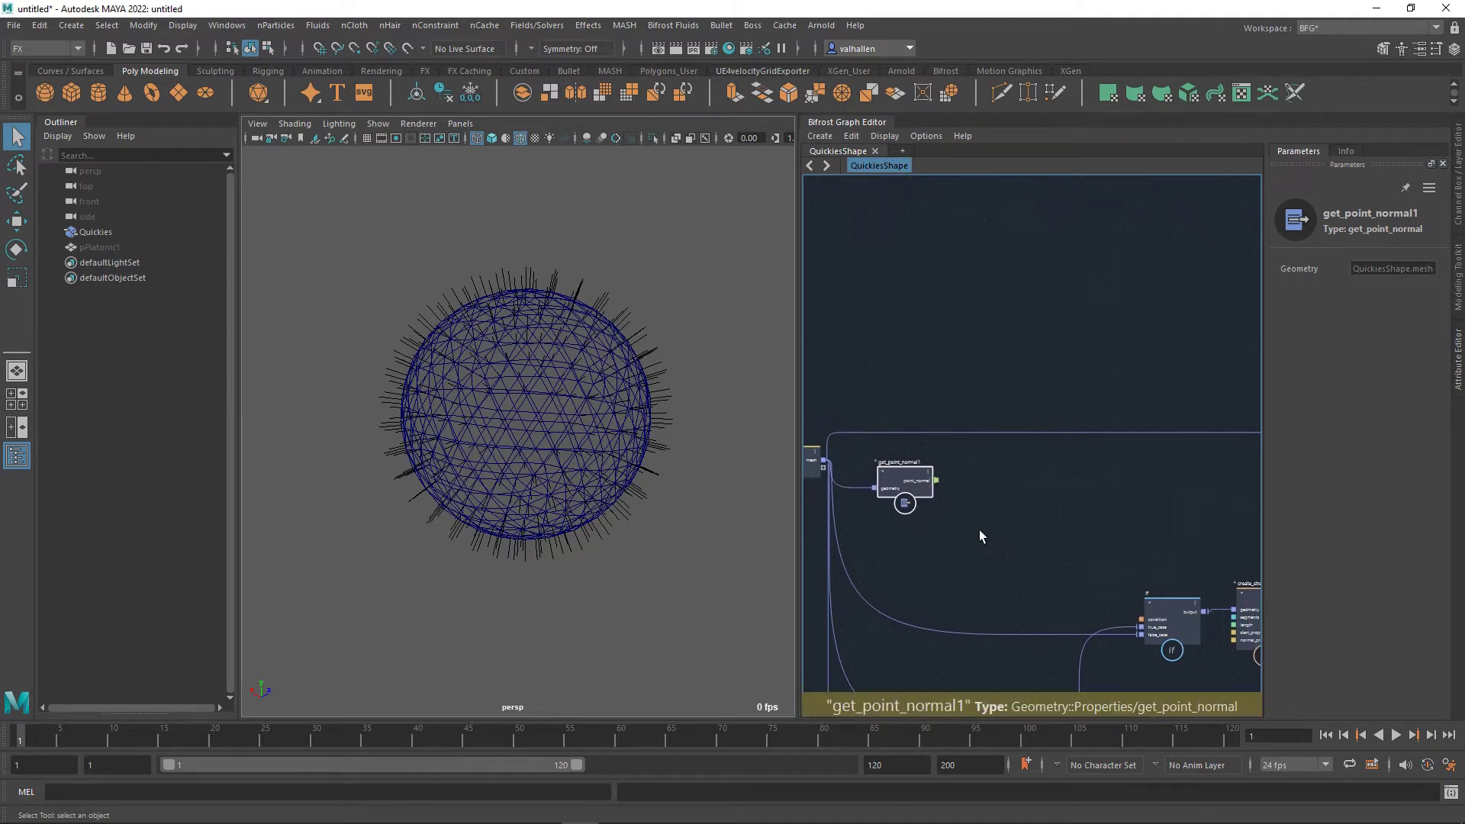
Add an array_size node fed by the new get_point_normal node's point_normal output and place it beside that node.
drag(936, 480, 976, 505)
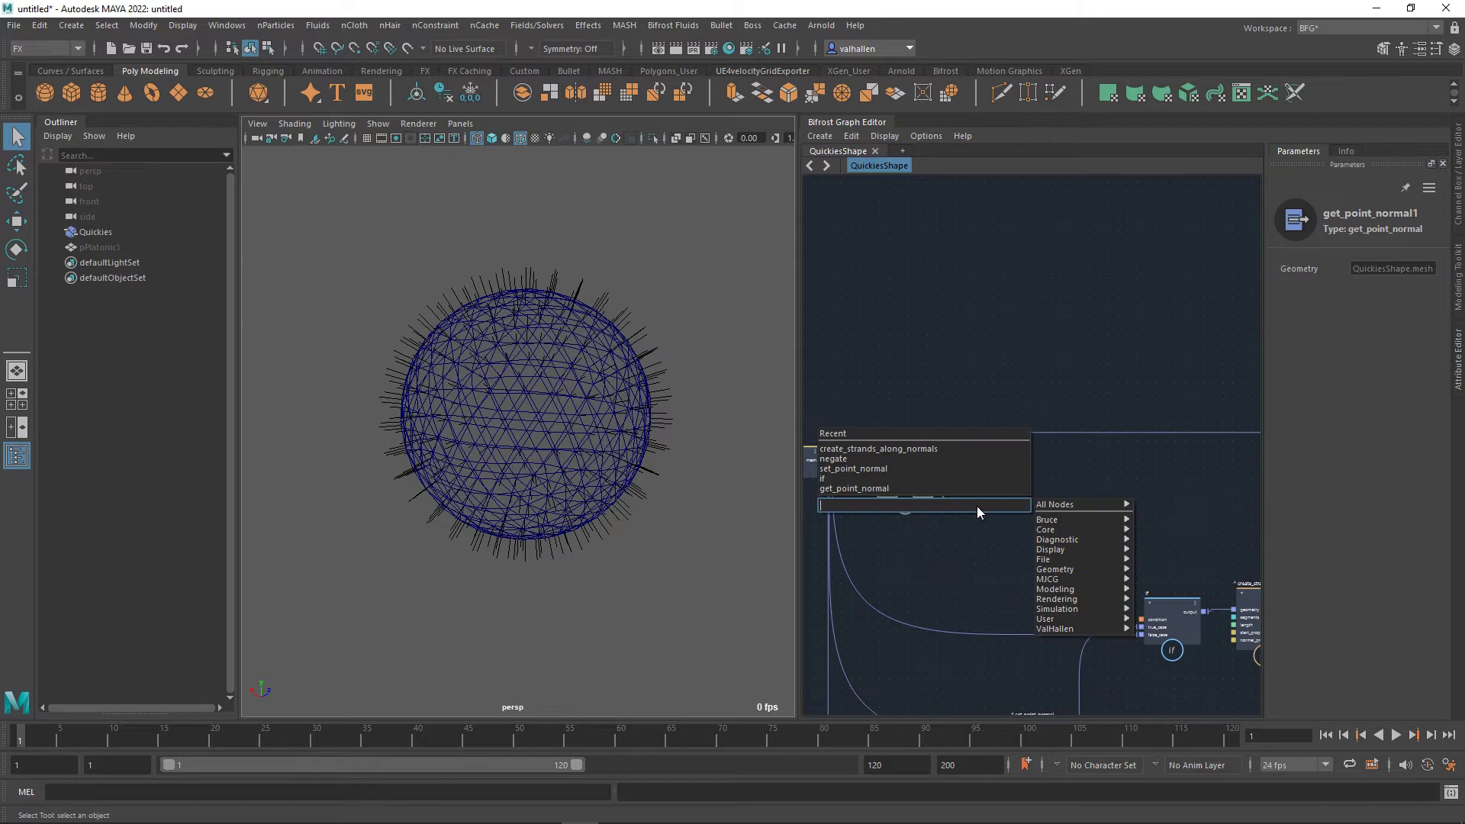
text(size)
key(Down)
key(Return)
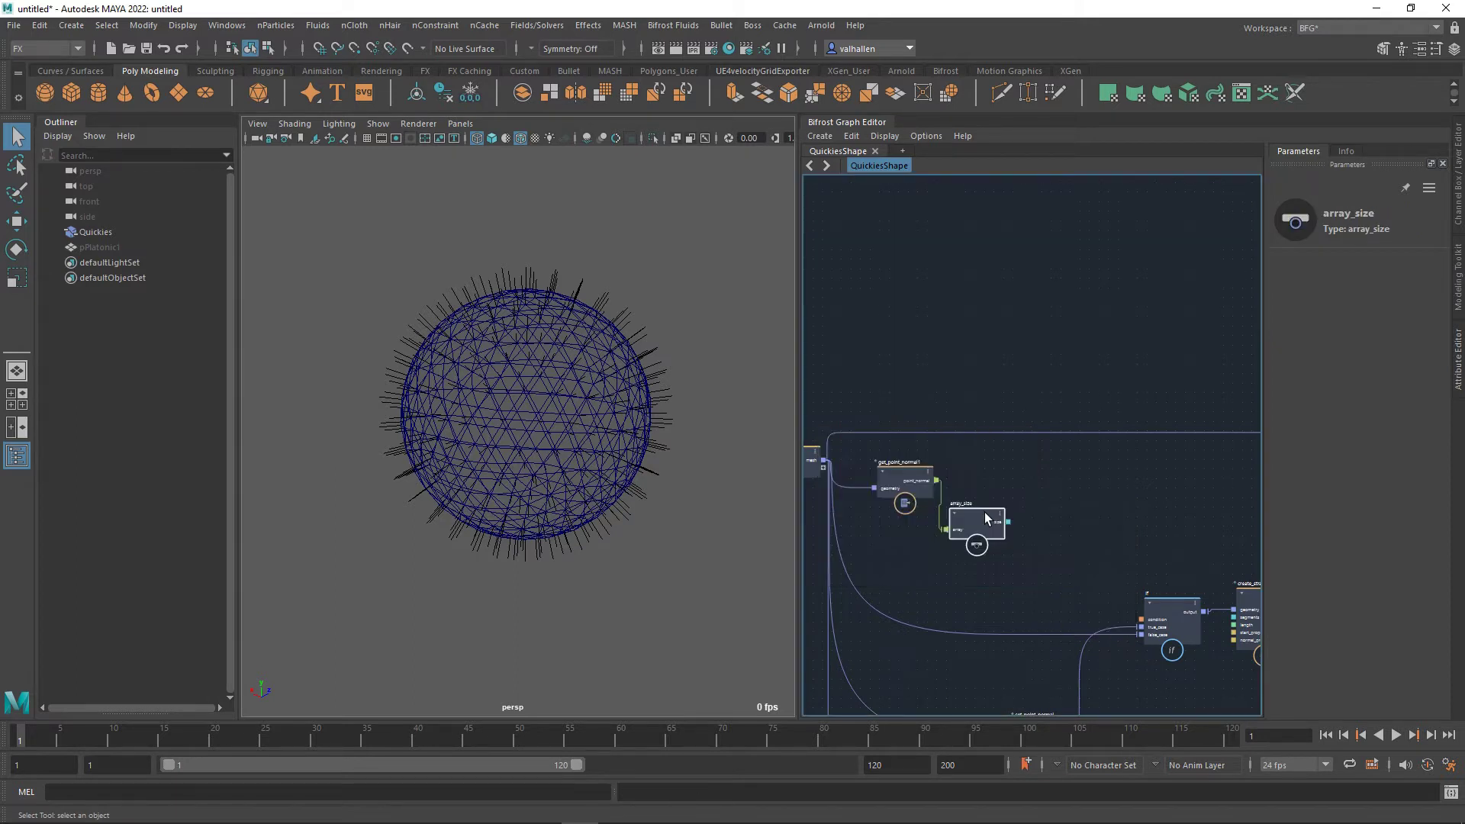
scroll(995, 496, up, 1)
alt+middle_drag(1000, 499, 1000, 510)
drag(993, 533, 1006, 528)
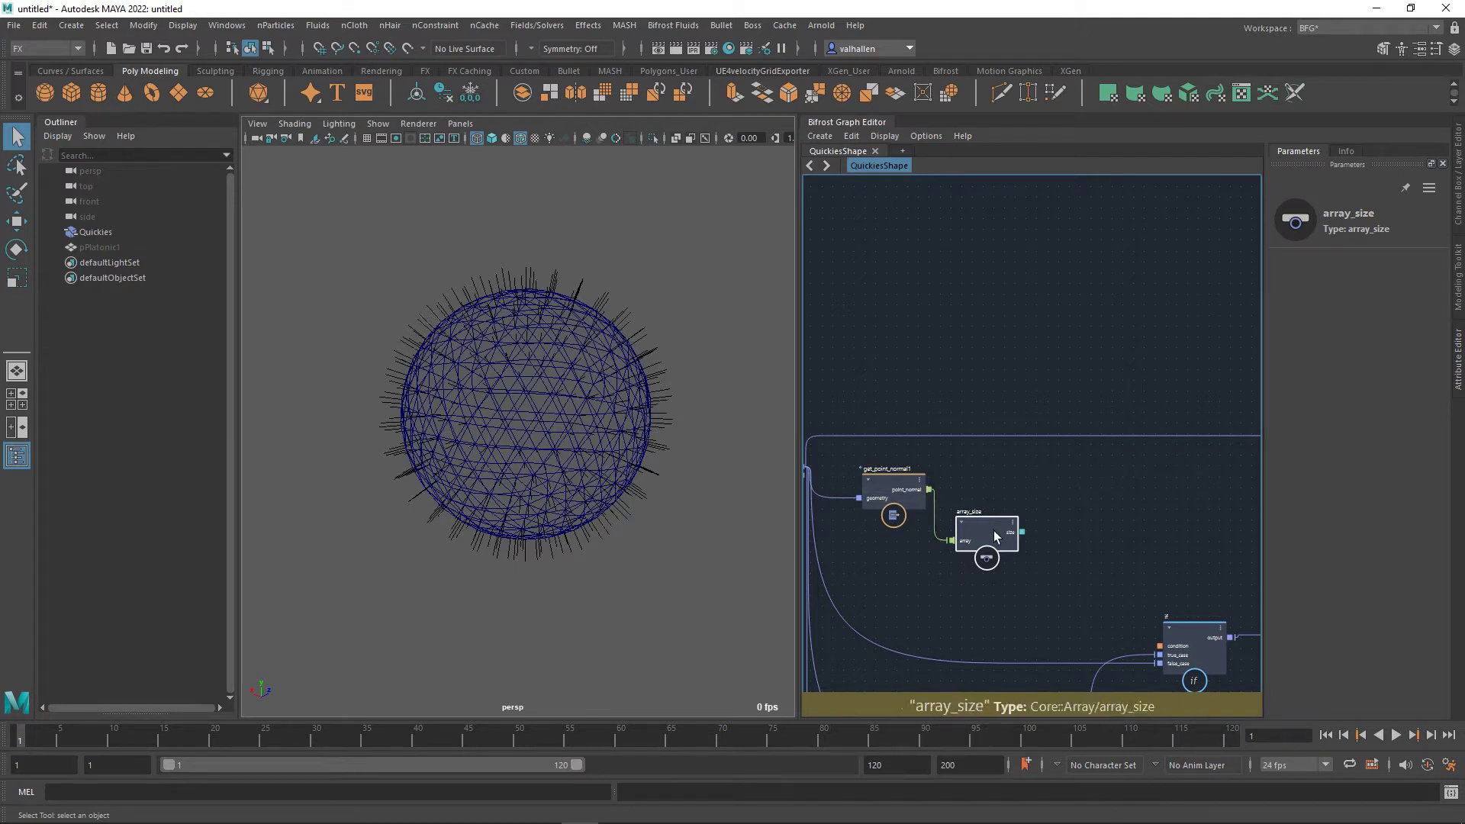
Add a random_value_array node next to the array_size node.
middle_drag(1033, 542, 969, 526)
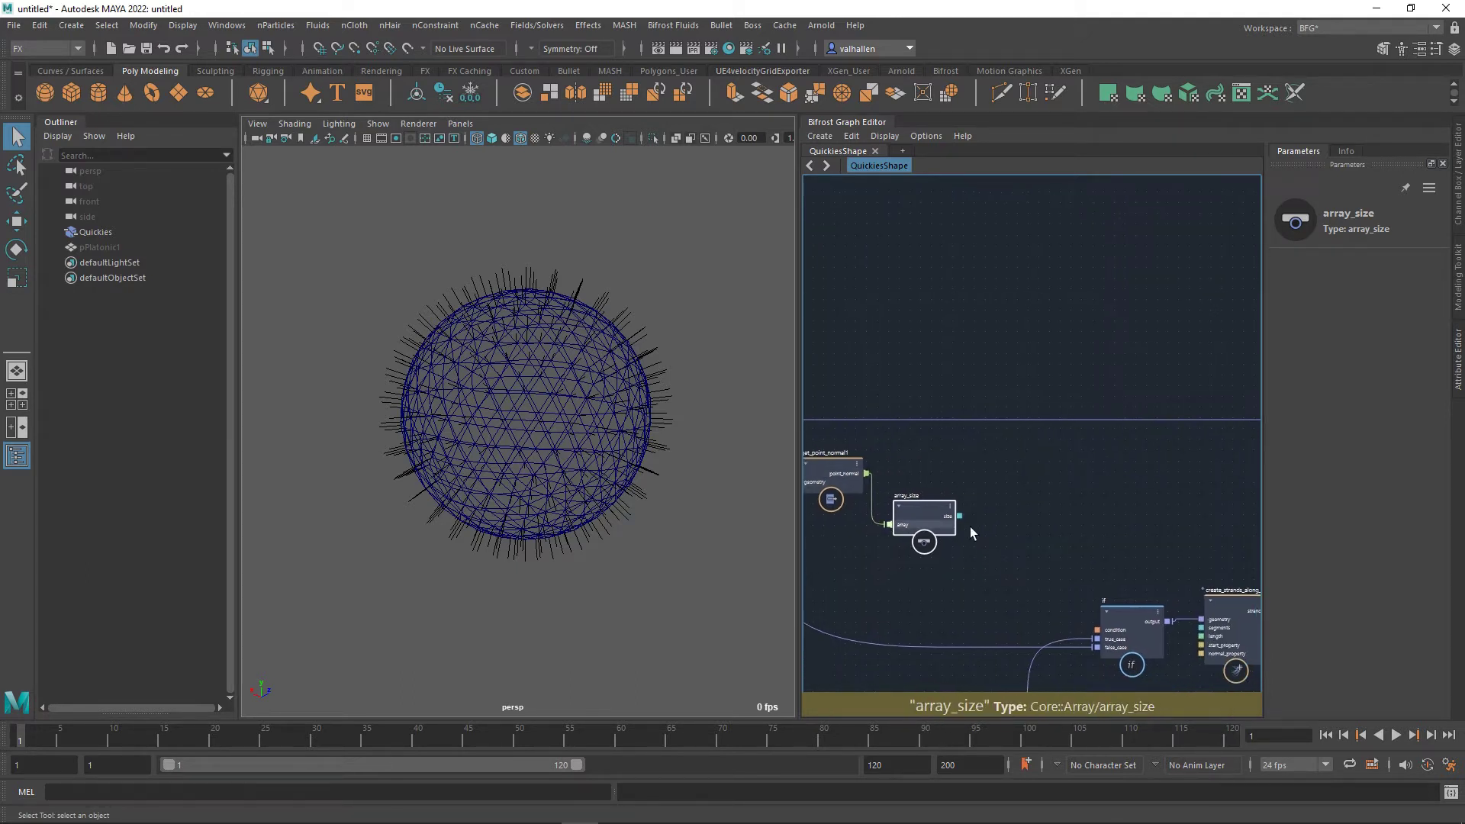
key(Tab)
text(random)
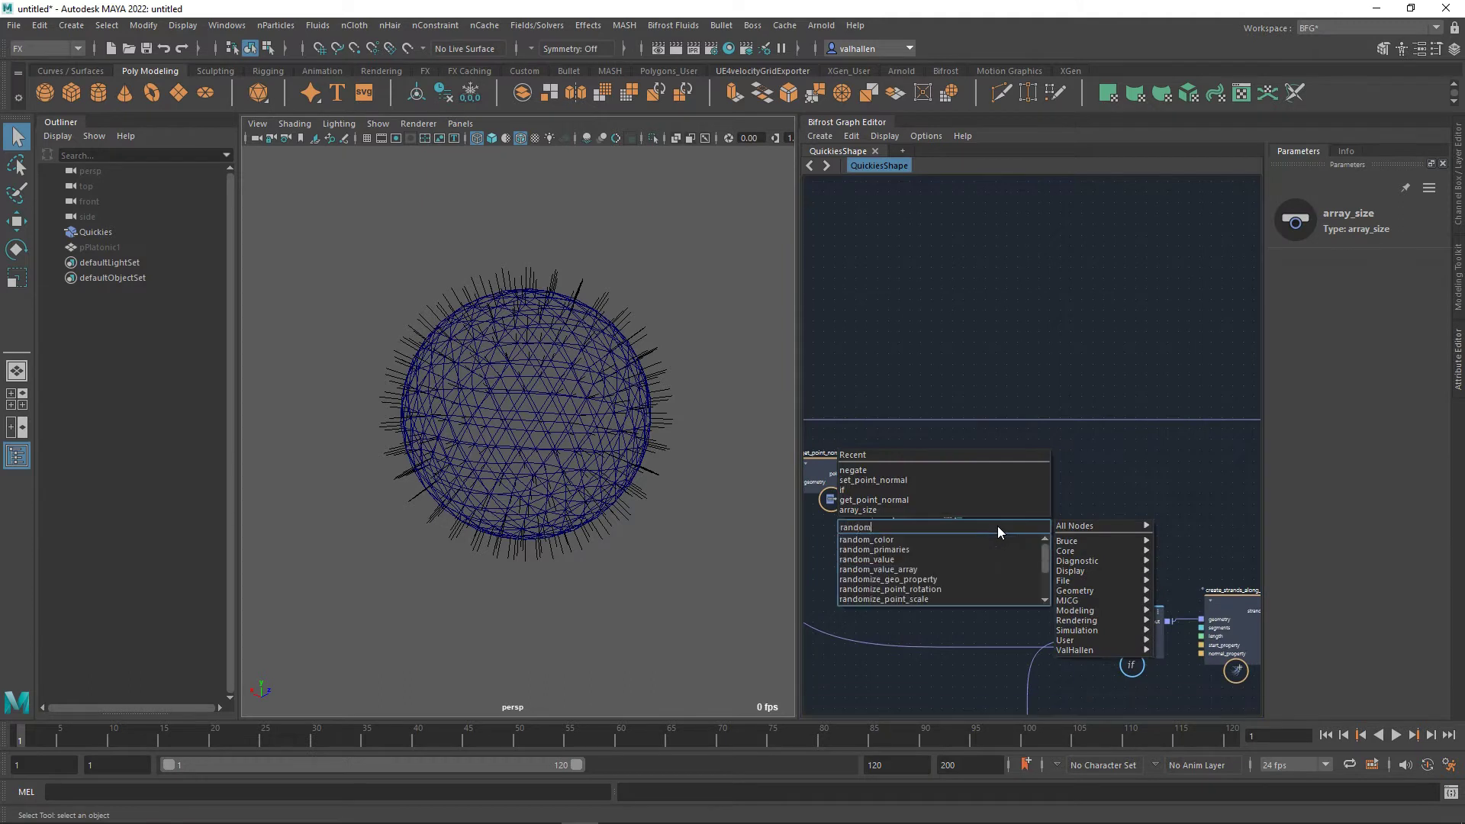
key(Down)
key(Down)
key(Down)
key(Return)
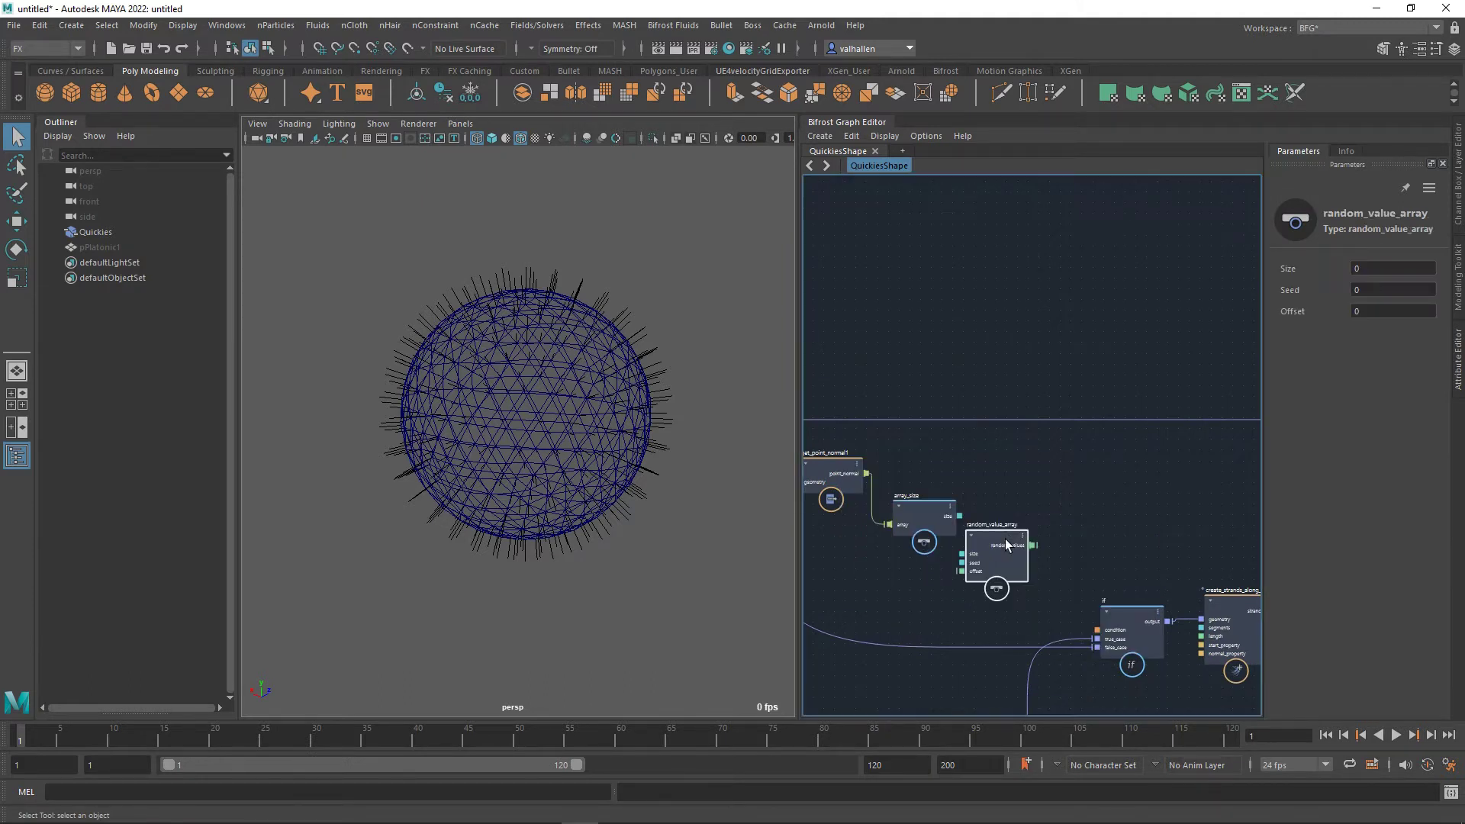
Place random_value_array in line with array_size and connect array_size's size output to its size input.
drag(1005, 546, 1025, 511)
middle_drag(1025, 511, 1007, 509)
drag(942, 513, 1040, 507)
scroll(1070, 537, up, 2)
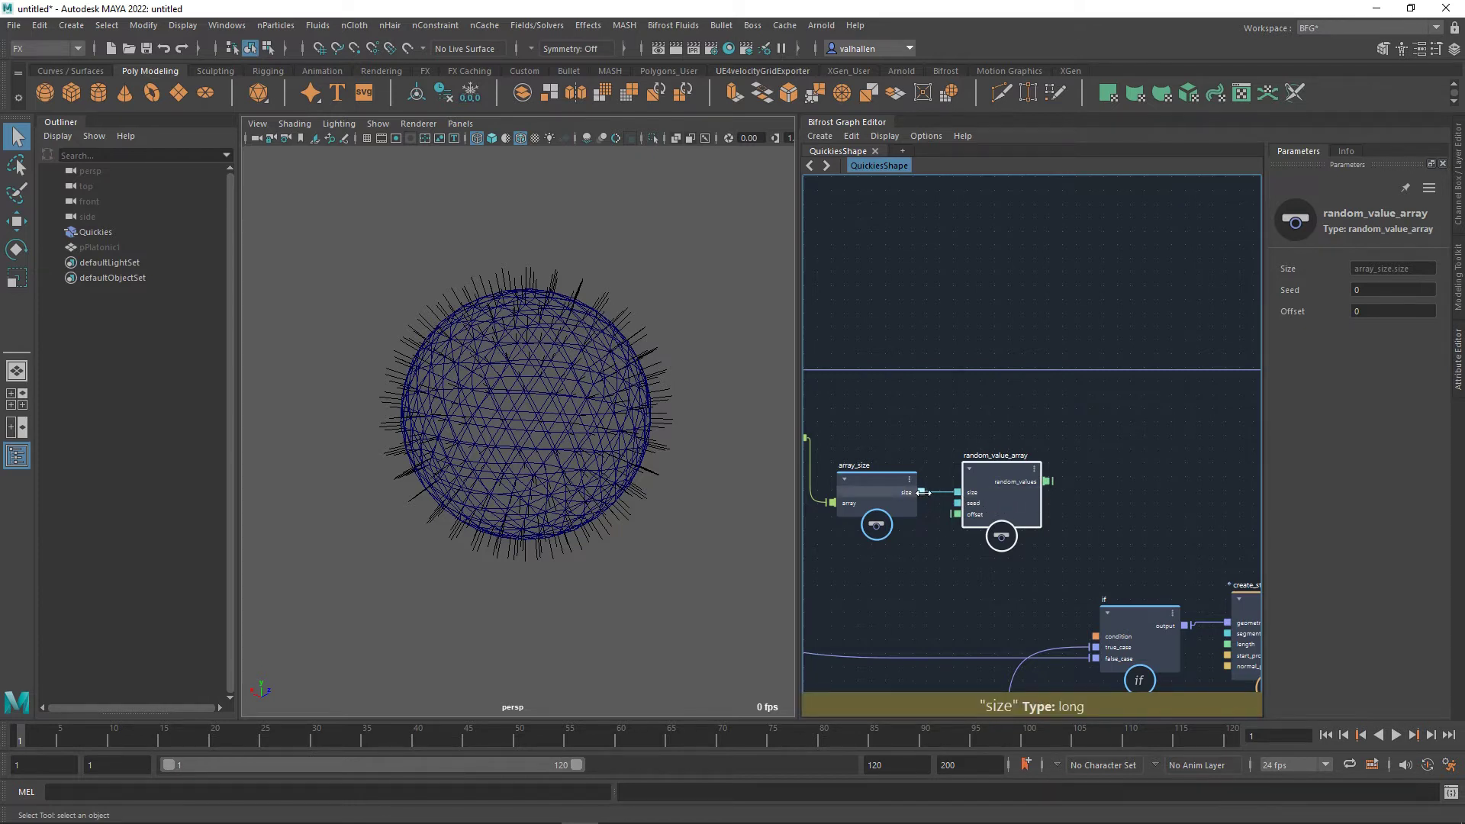
Add a watchpoint on the connection from the original get_point_normal node to negate and raise negate to uncover it.
middle_drag(894, 445, 908, 349)
middle_drag(1014, 487, 1125, 381)
middle_drag(1023, 514, 1126, 431)
drag(931, 511, 849, 542)
right_click(926, 549)
click(952, 571)
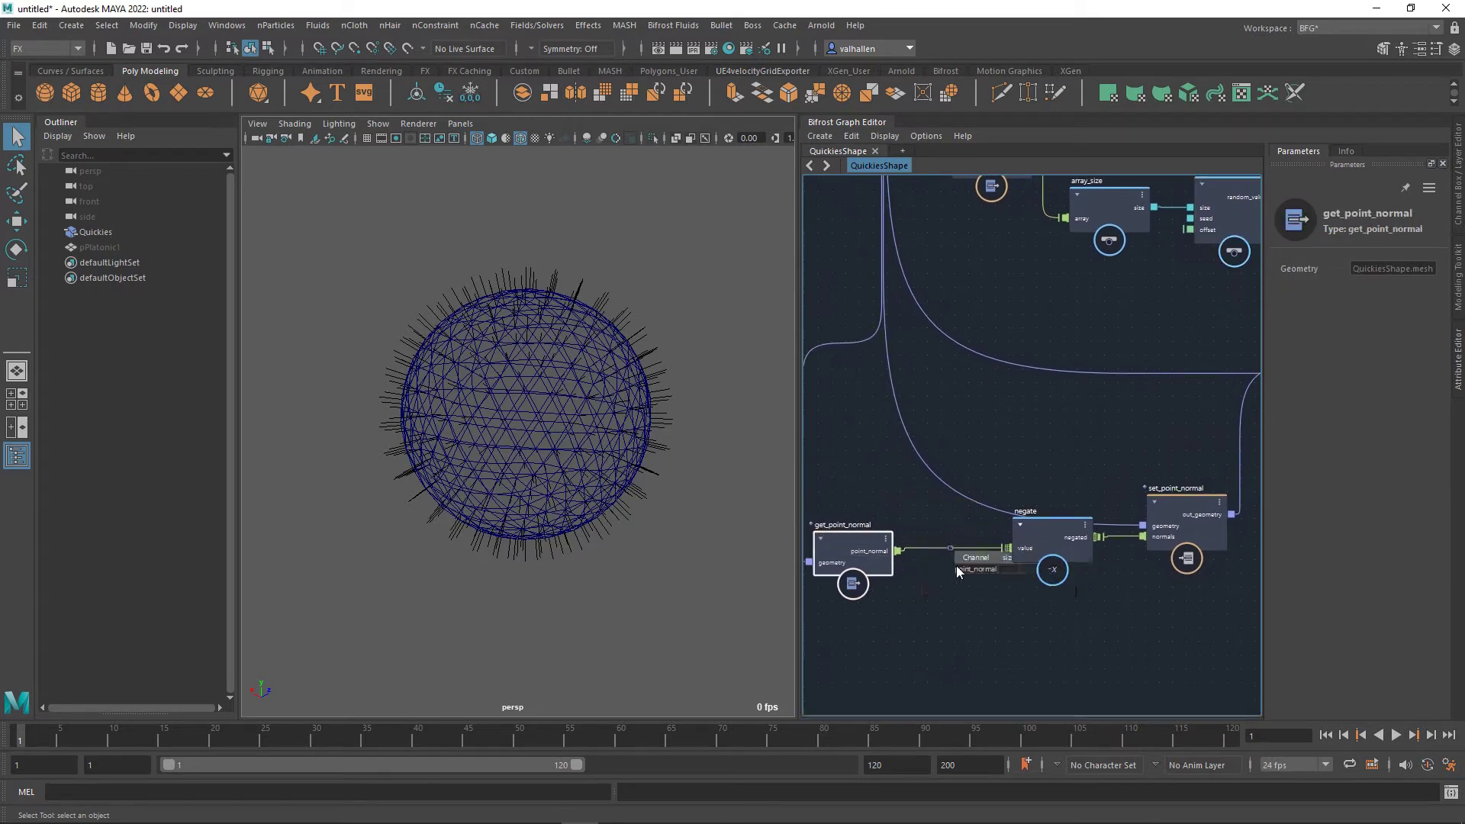
drag(1048, 539, 1056, 482)
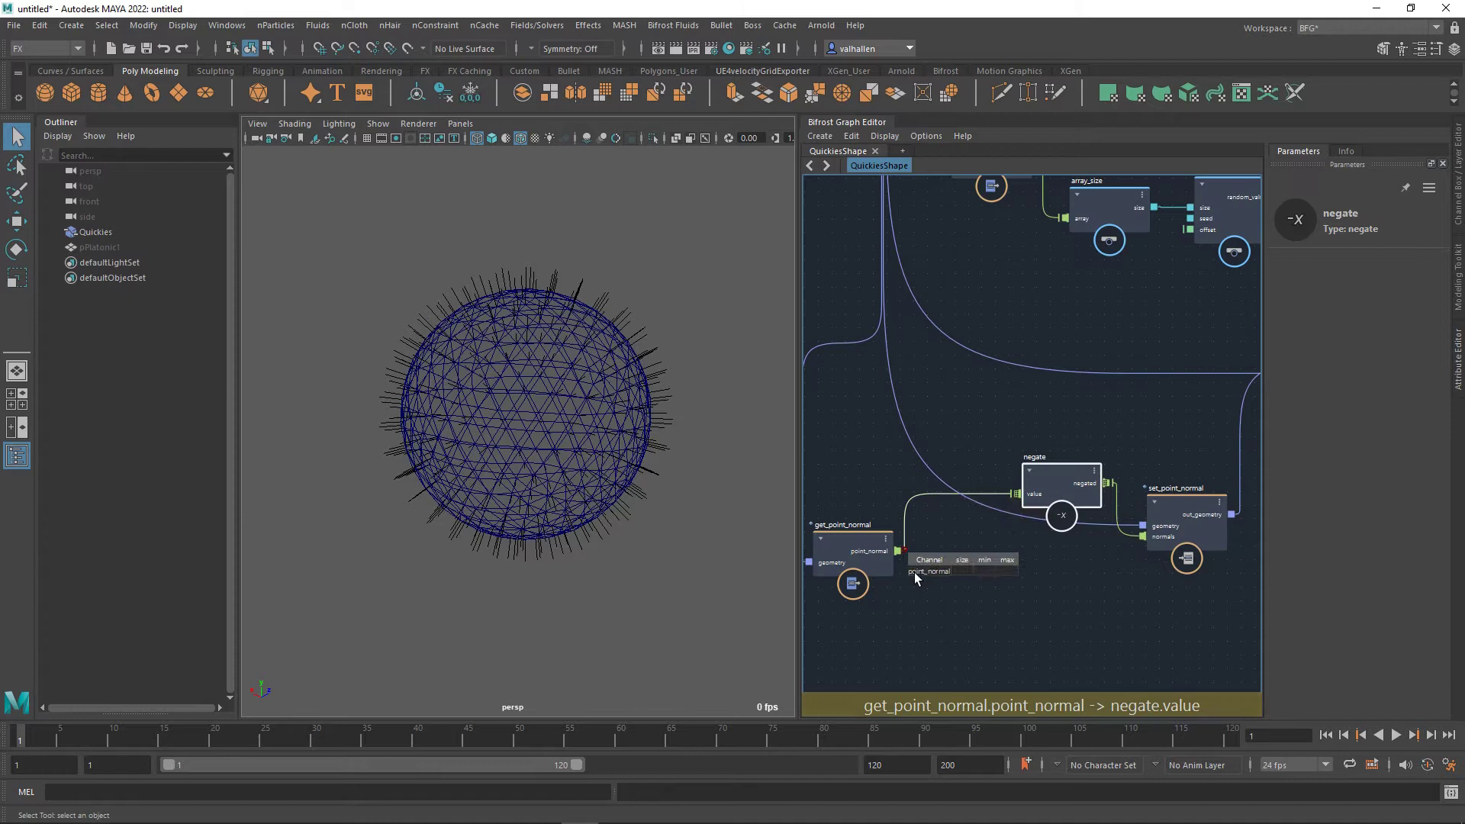
Turn on the Condition option of the if node.
middle_drag(1096, 588, 822, 706)
click(1097, 455)
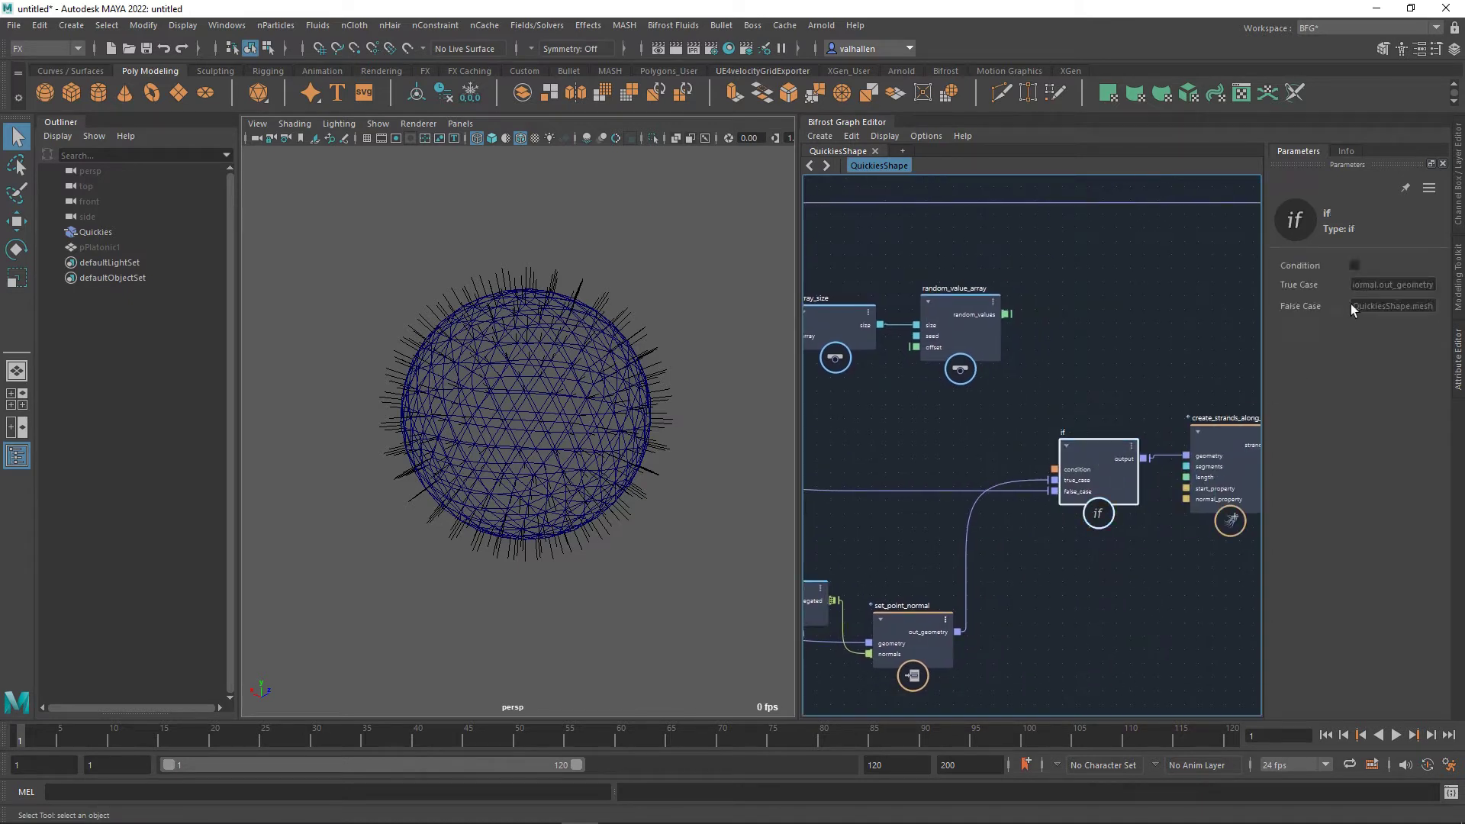
click(1355, 265)
Examine the size, min and max of the point_normal array in the watchpoint beside get_point_normal.
middle_drag(1046, 608, 1320, 558)
scroll(1100, 583, up, 1)
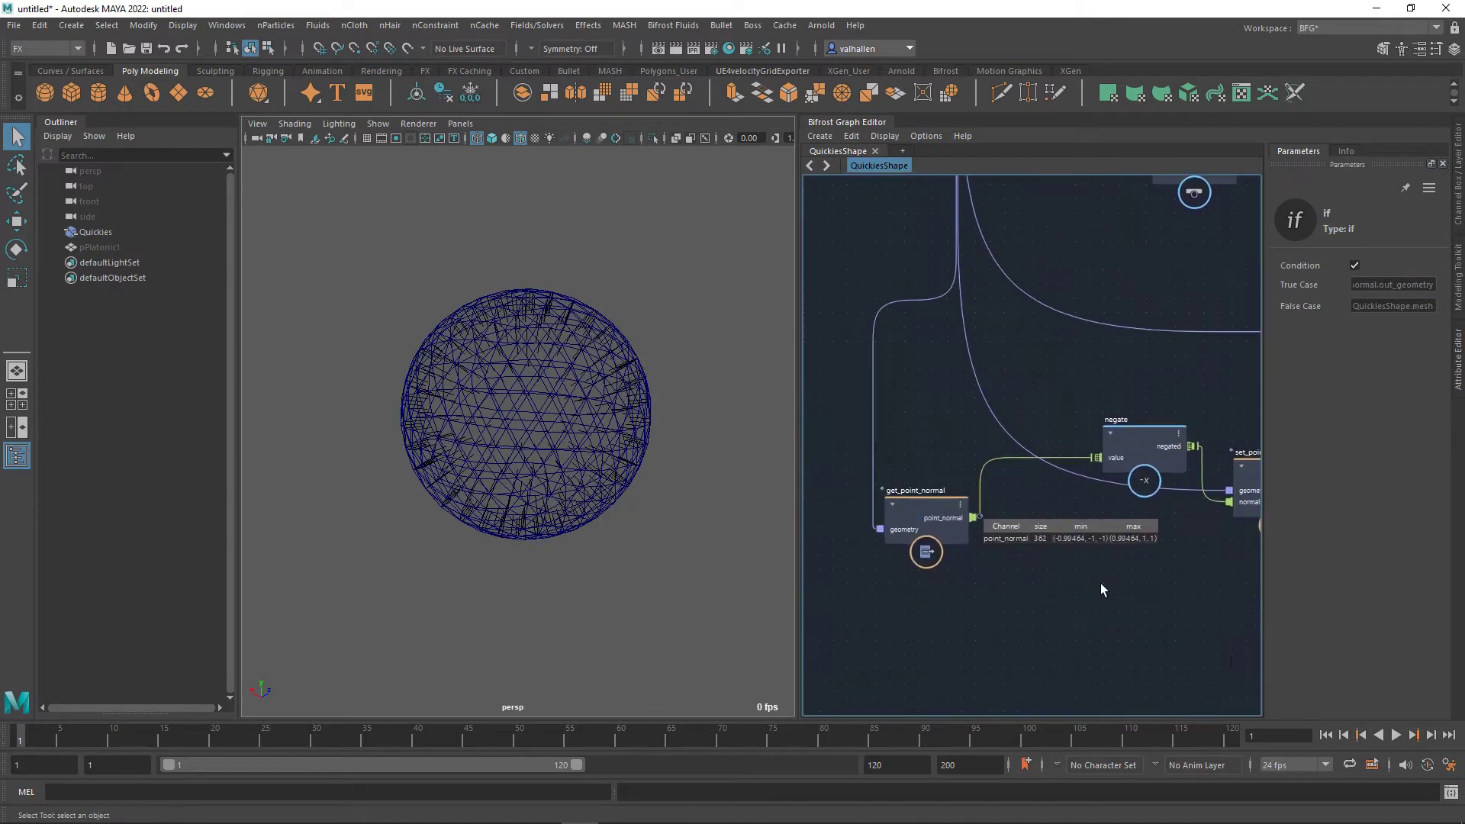
scroll(1099, 583, up, 2)
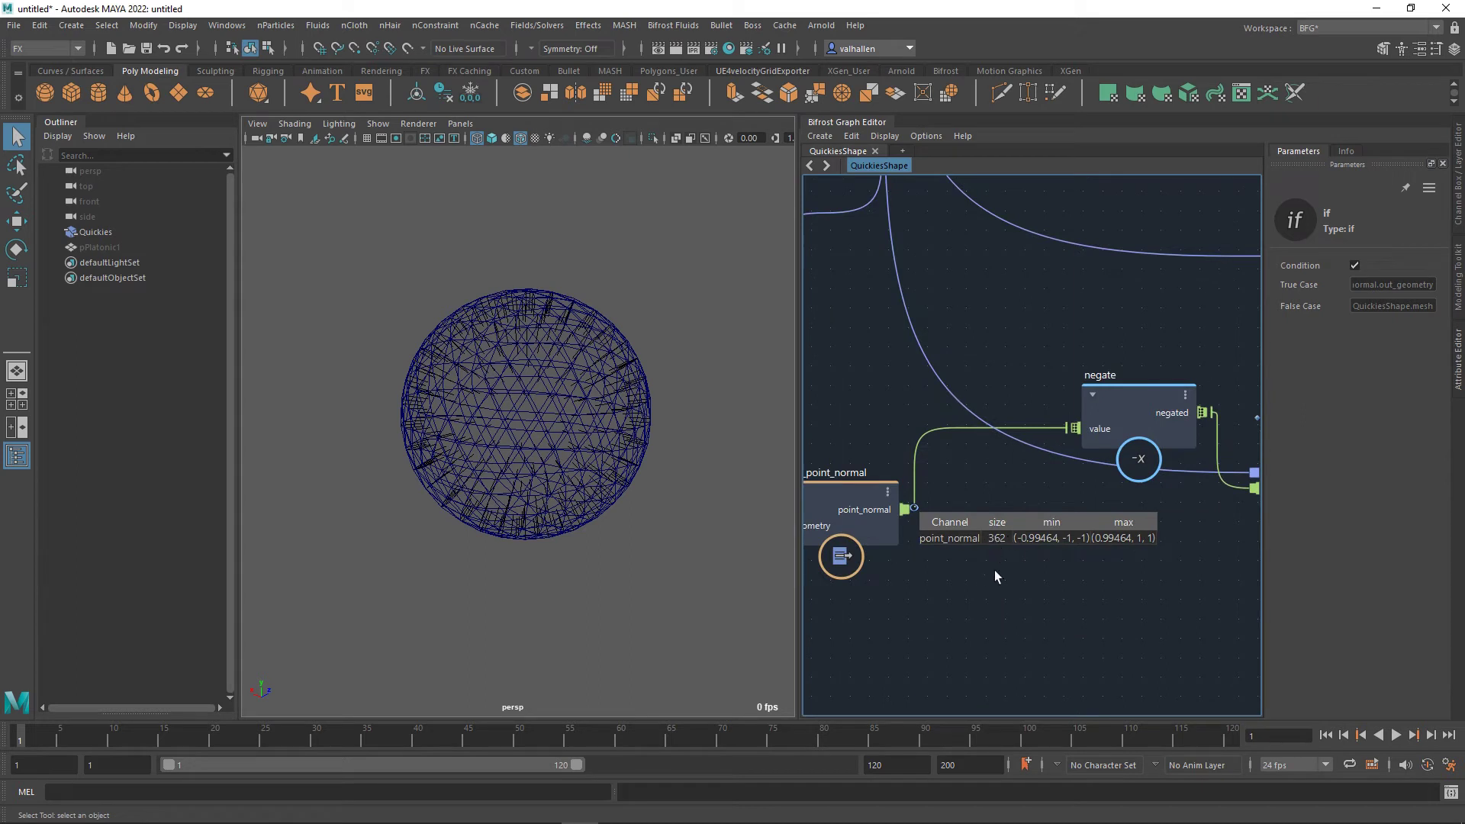
middle_drag(1035, 580, 1003, 602)
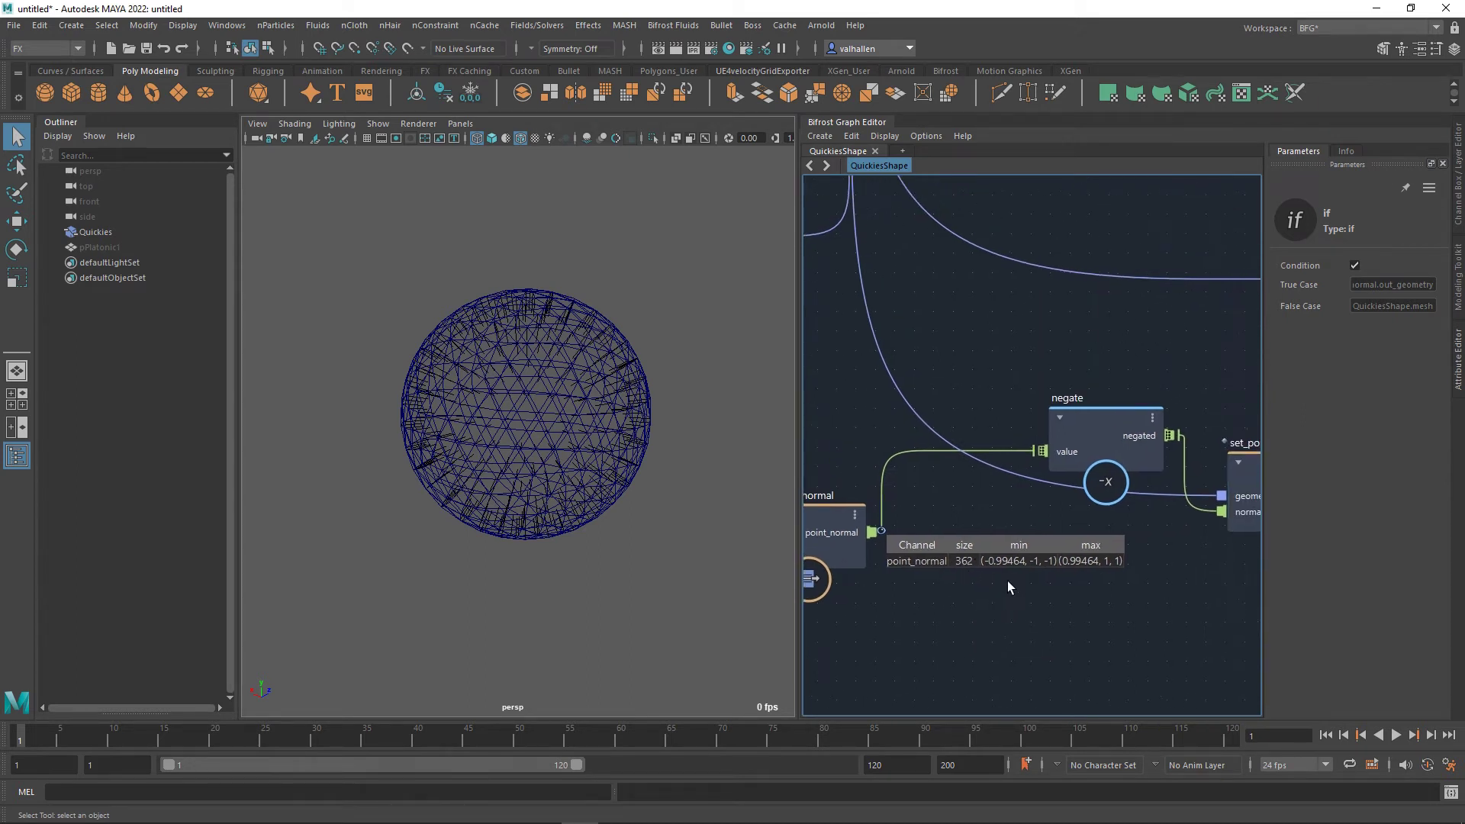
scroll(1007, 583, down, 3)
Return to the random_value_array node and select it to check its size input and parameters.
middle_drag(1095, 595, 982, 662)
middle_drag(1034, 527, 1007, 605)
middle_drag(1012, 428, 966, 586)
middle_drag(982, 494, 1047, 467)
click(999, 468)
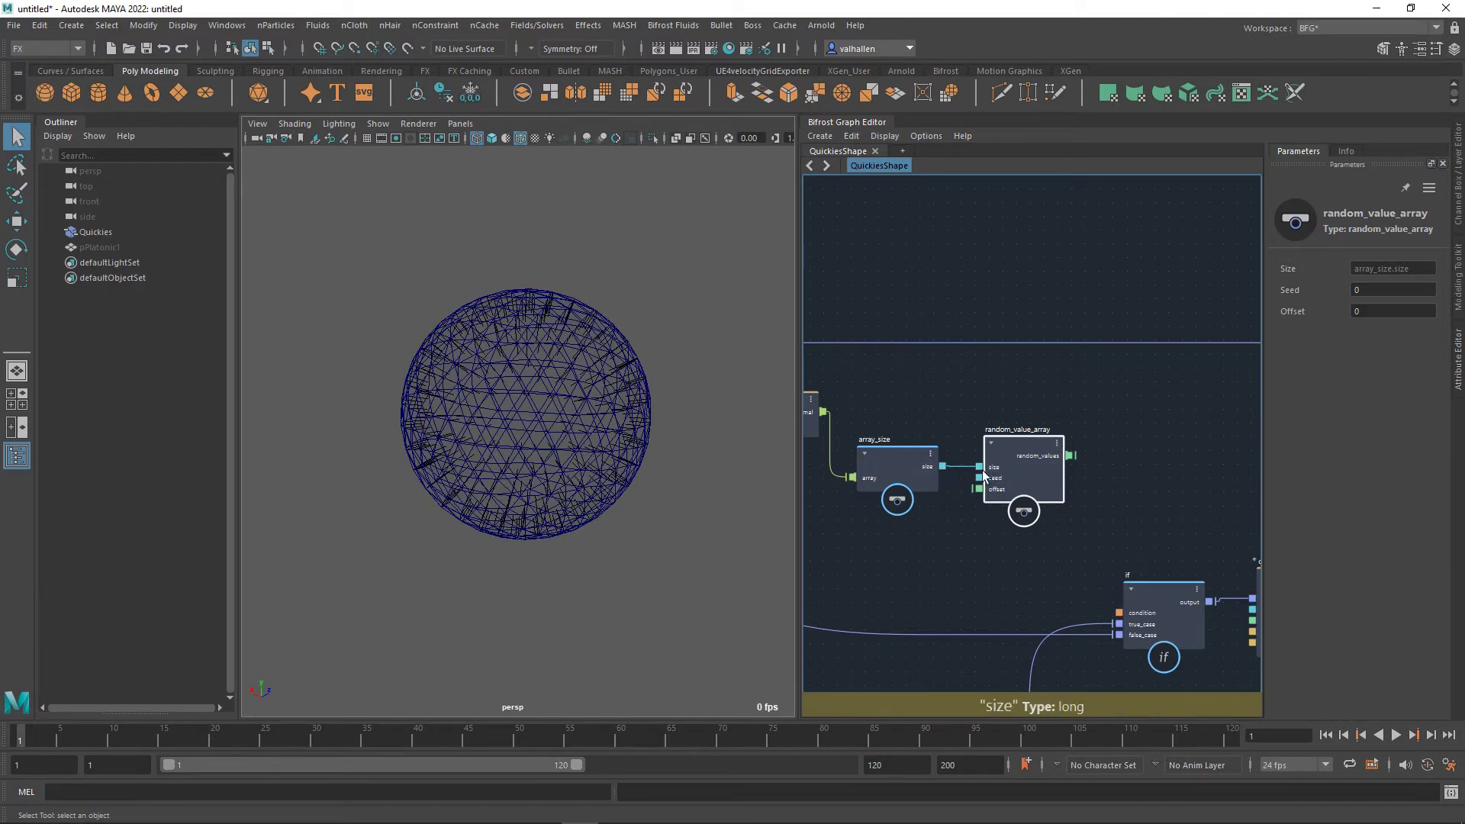
Examine the seed and offset parameters of random_value_array and read the documentation on the offset's value range.
middle_drag(1042, 479, 1011, 450)
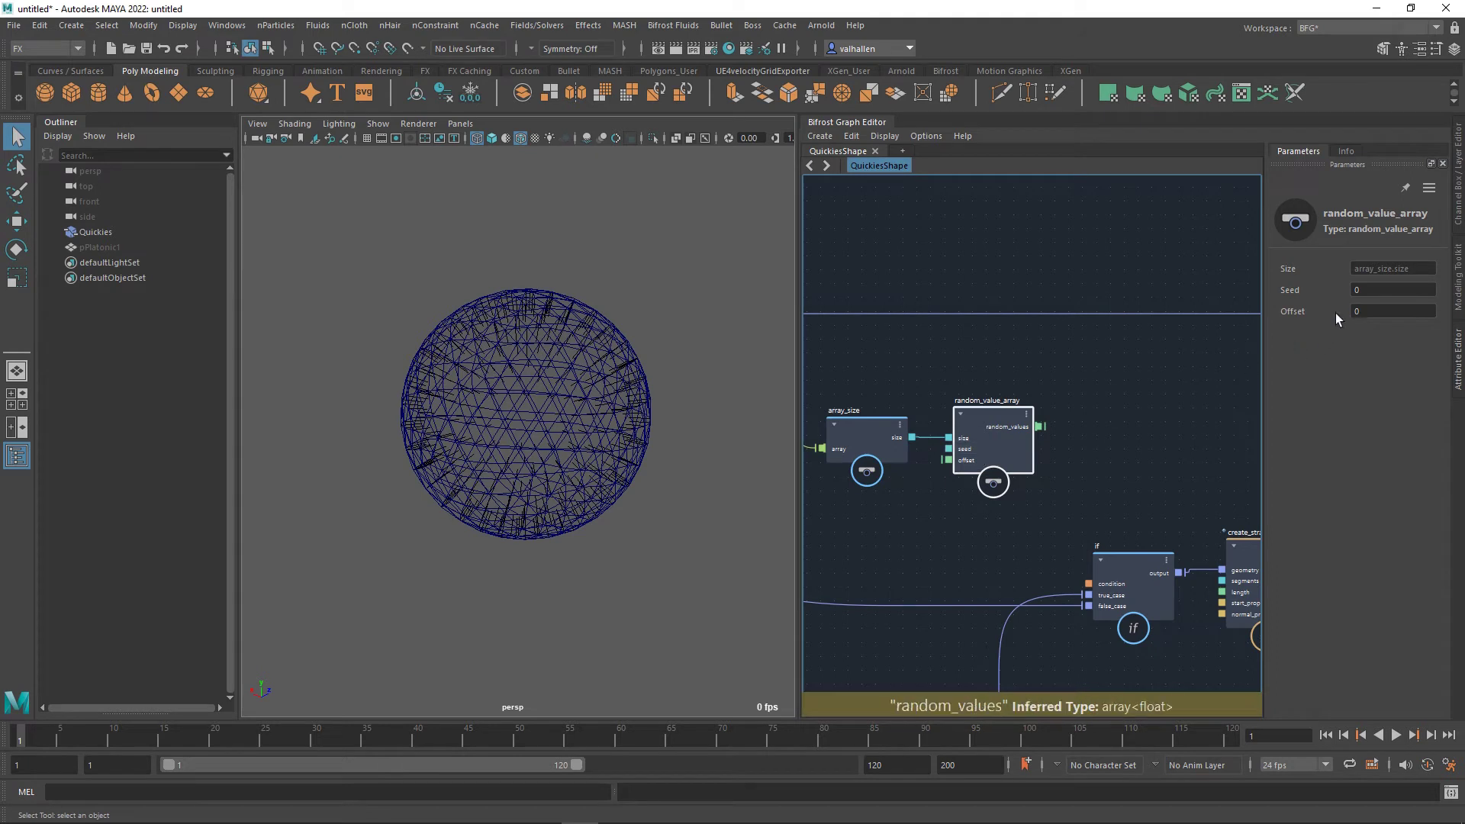
click(1393, 292)
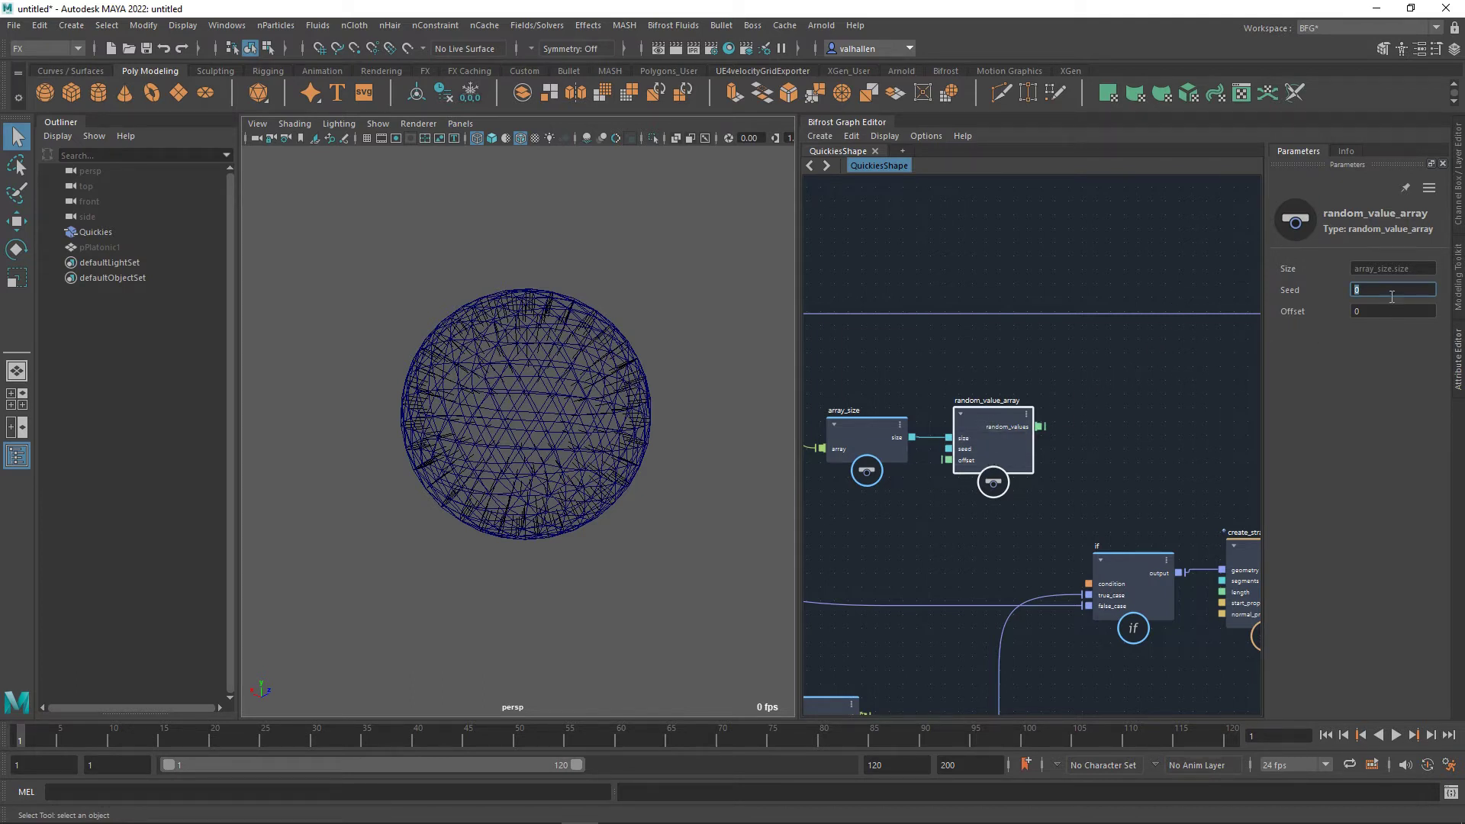
alt+middle_drag(1053, 405, 1106, 420)
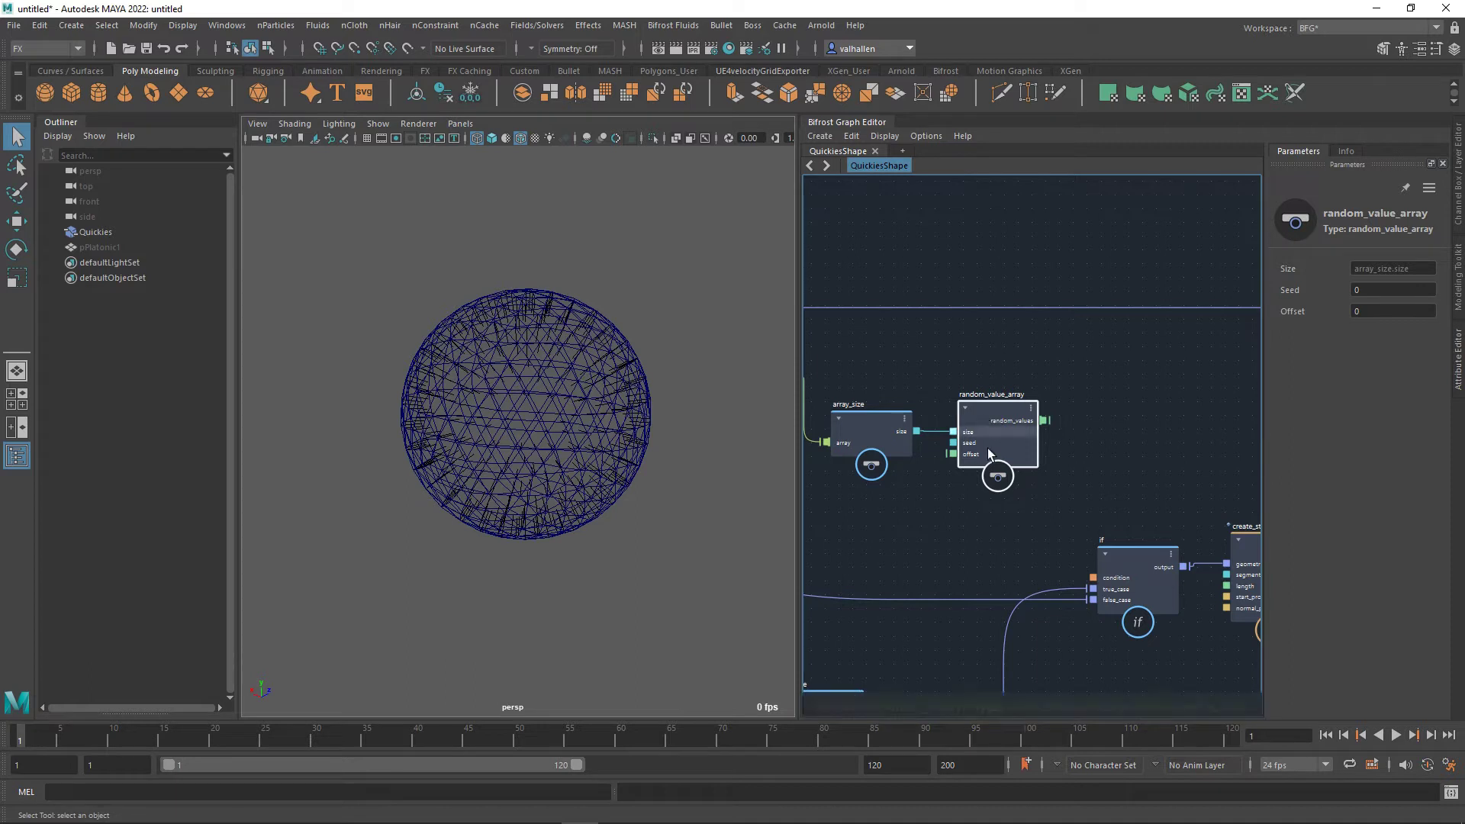
click(1347, 152)
drag(1408, 406, 1425, 385)
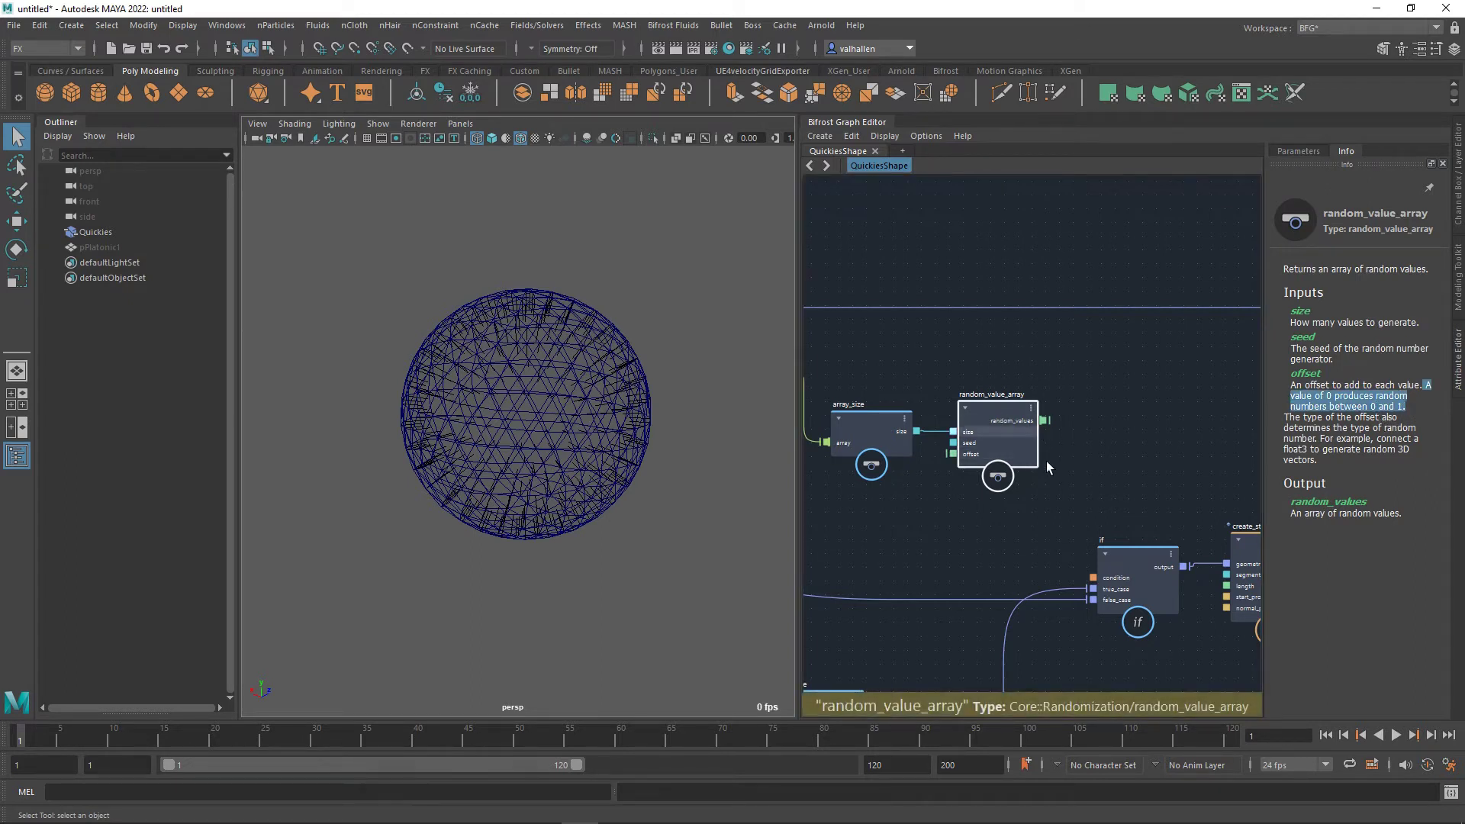
Try Math::float3 as the value type of the offset port on random_value_array.
scroll(977, 535, down, 1)
alt+middle_drag(977, 526, 1021, 514)
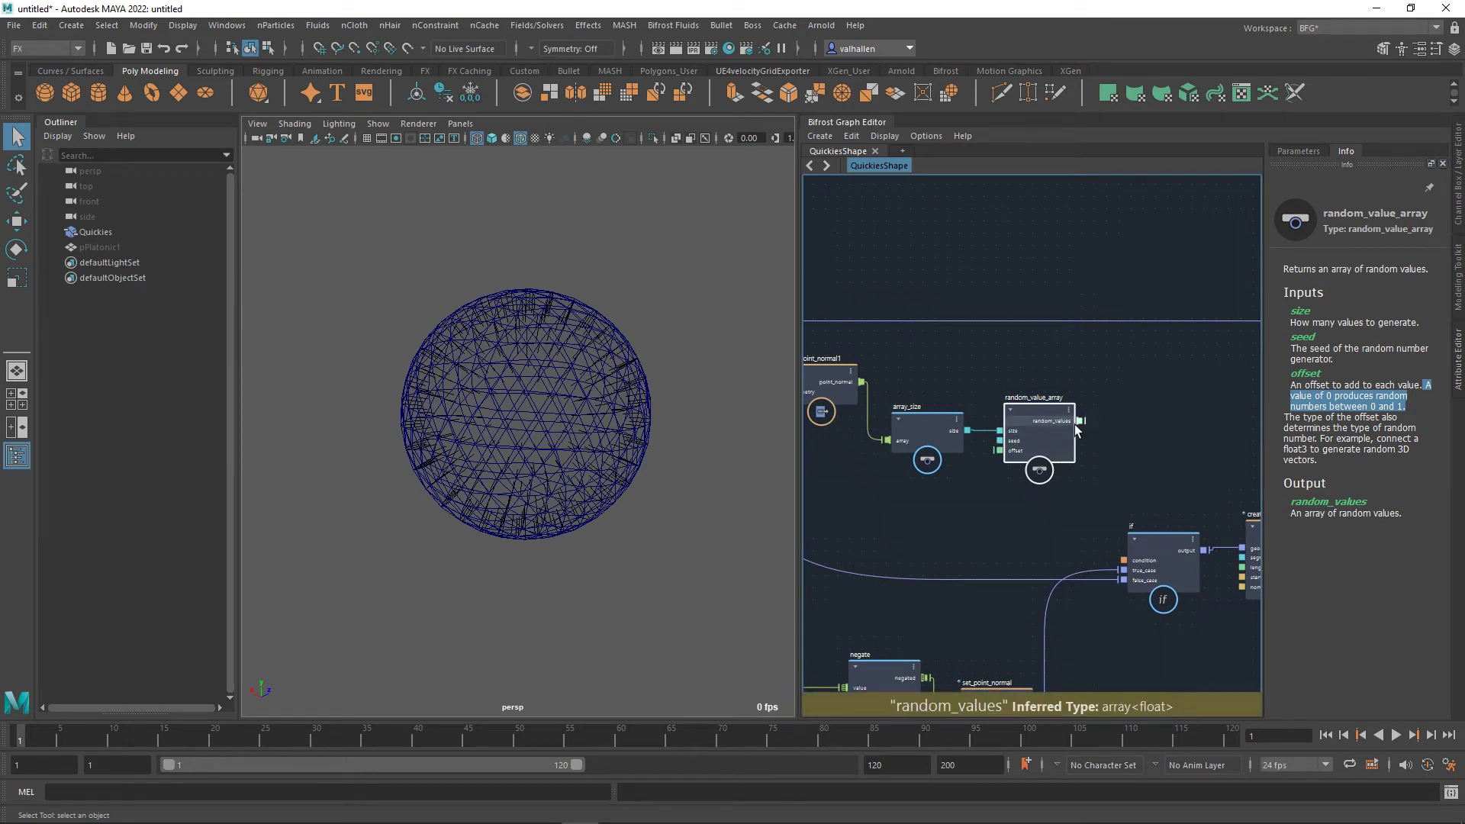
right_click(1009, 460)
mouse_move(1057, 474)
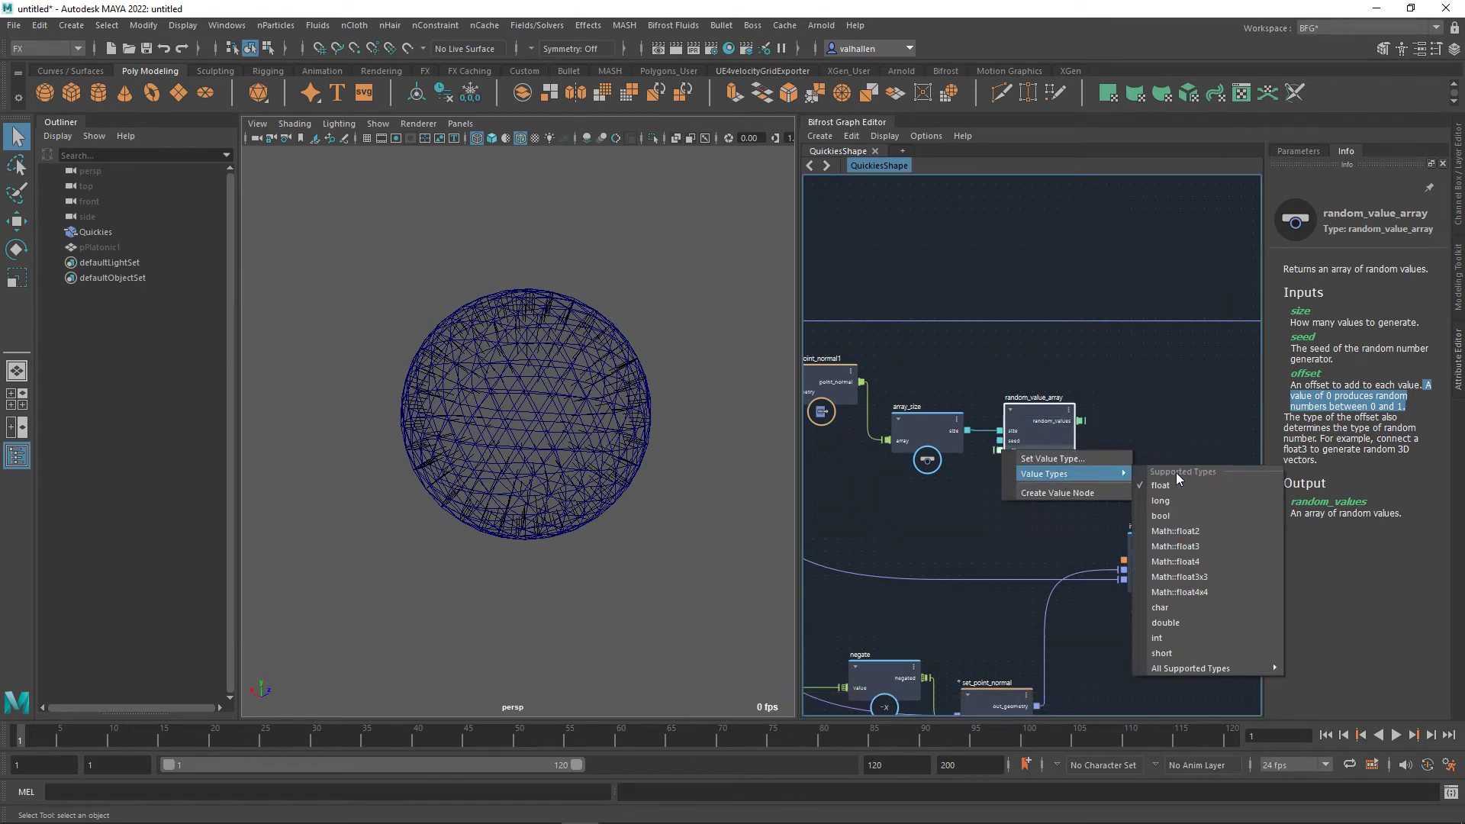
click(1178, 546)
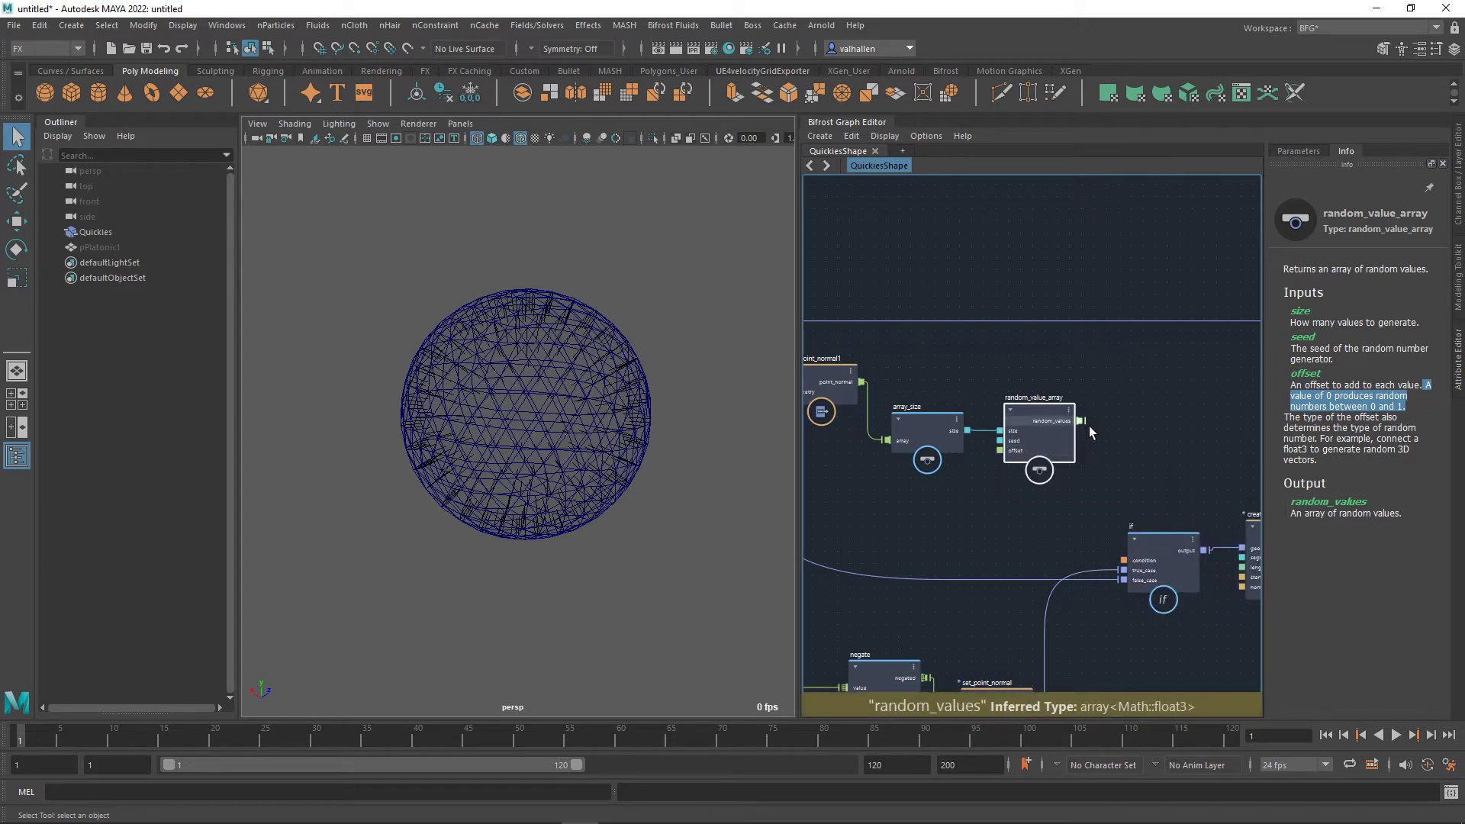
Set the offset port of random_value_array back to the float value type.
right_click(1014, 452)
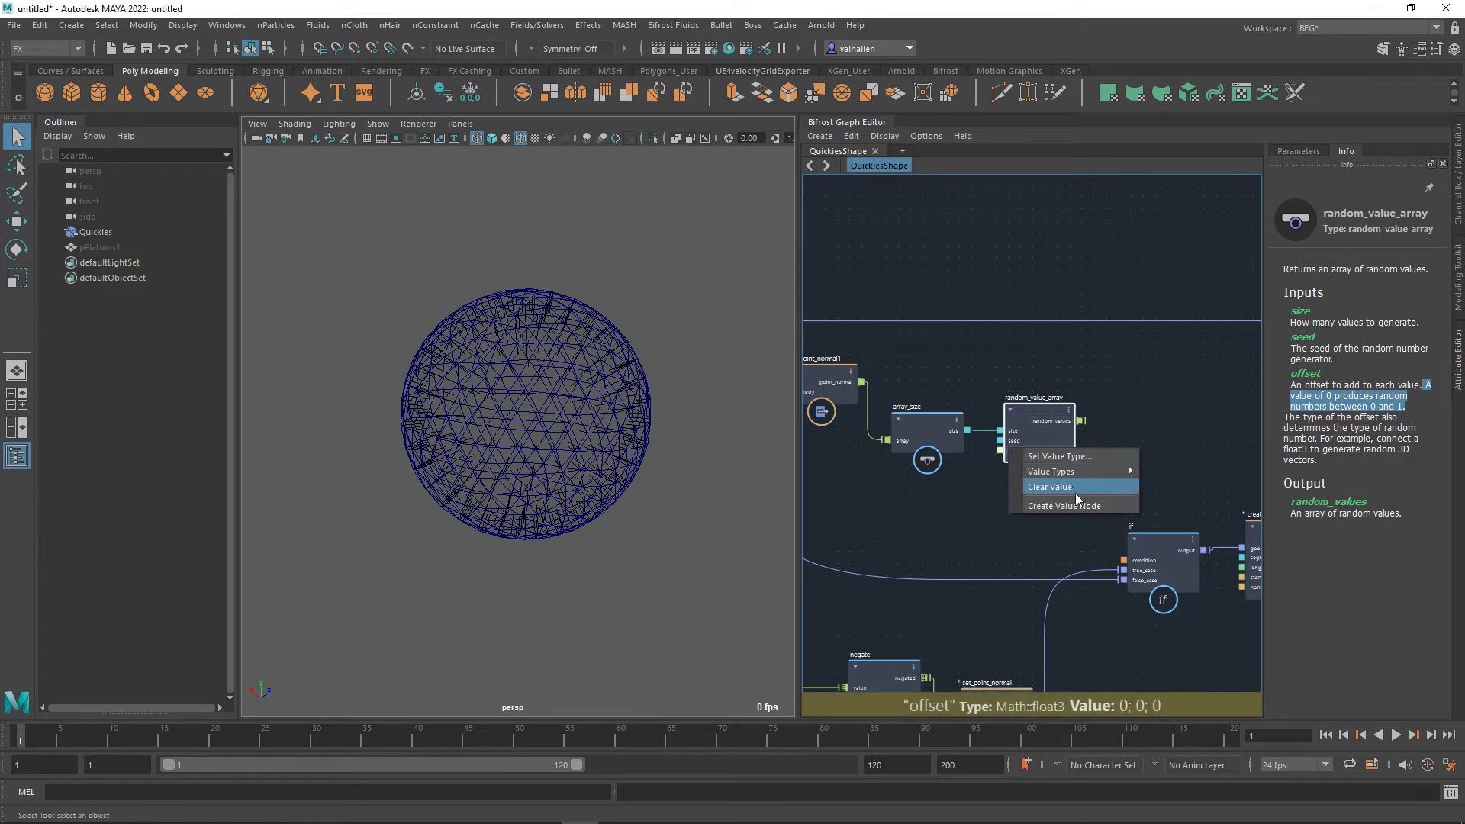
mouse_move(1099, 472)
click(1167, 483)
Try Math::float4 and Math::float3x3 as value types for the offset port of random_value_array.
middle_drag(1038, 506, 1023, 523)
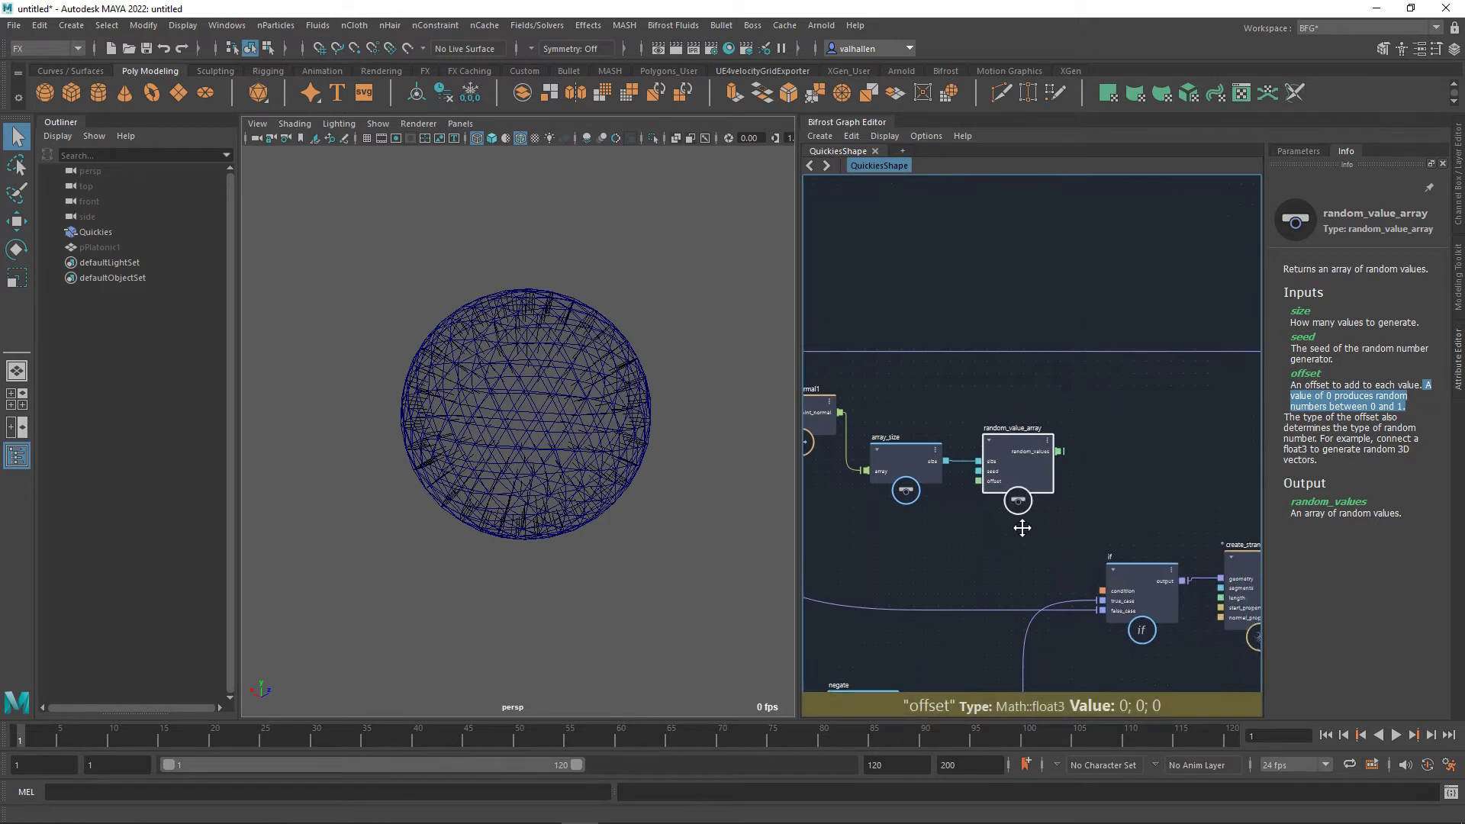
right_click(1000, 468)
mouse_move(1077, 491)
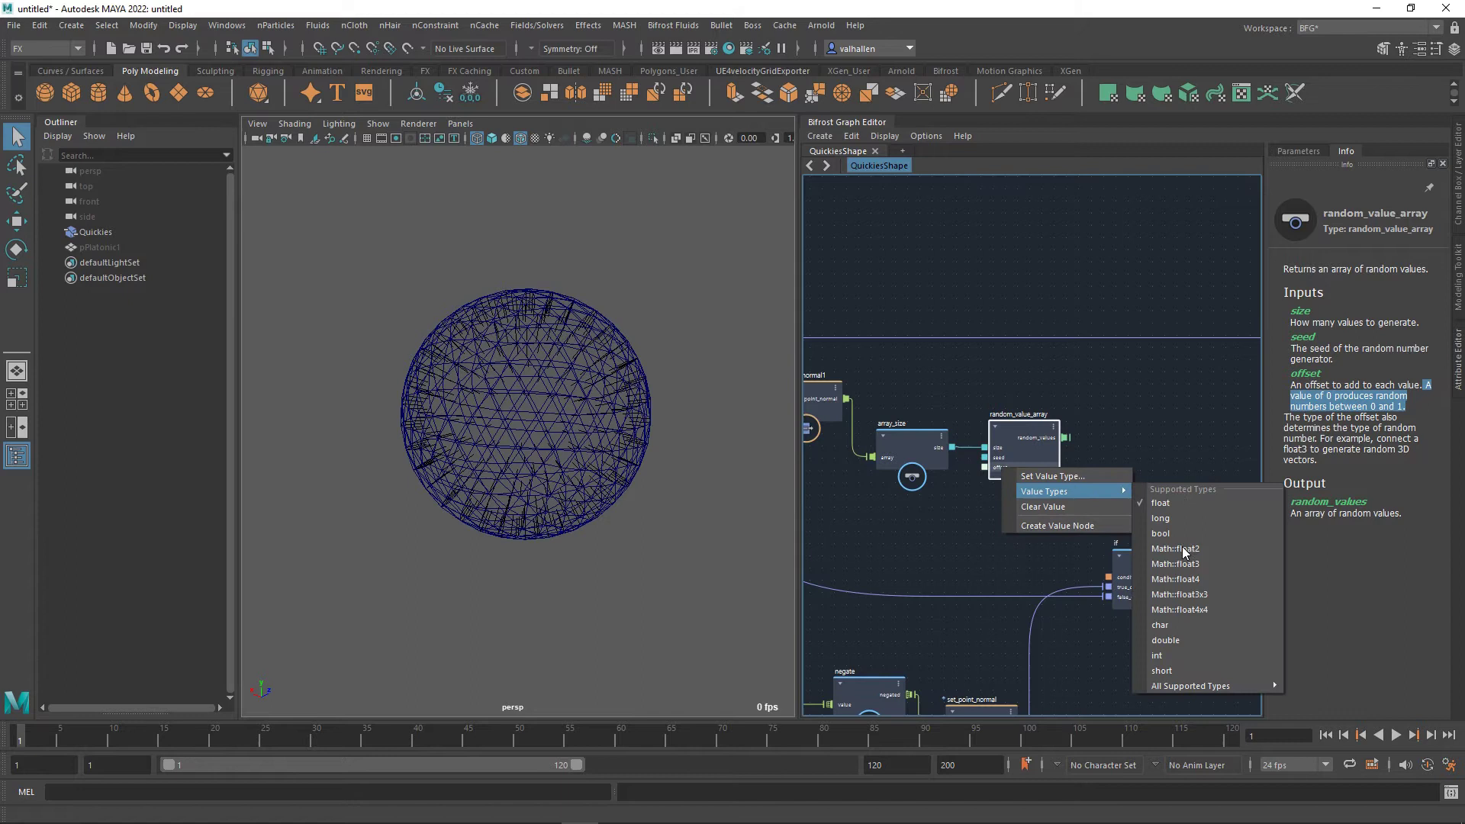
click(1188, 580)
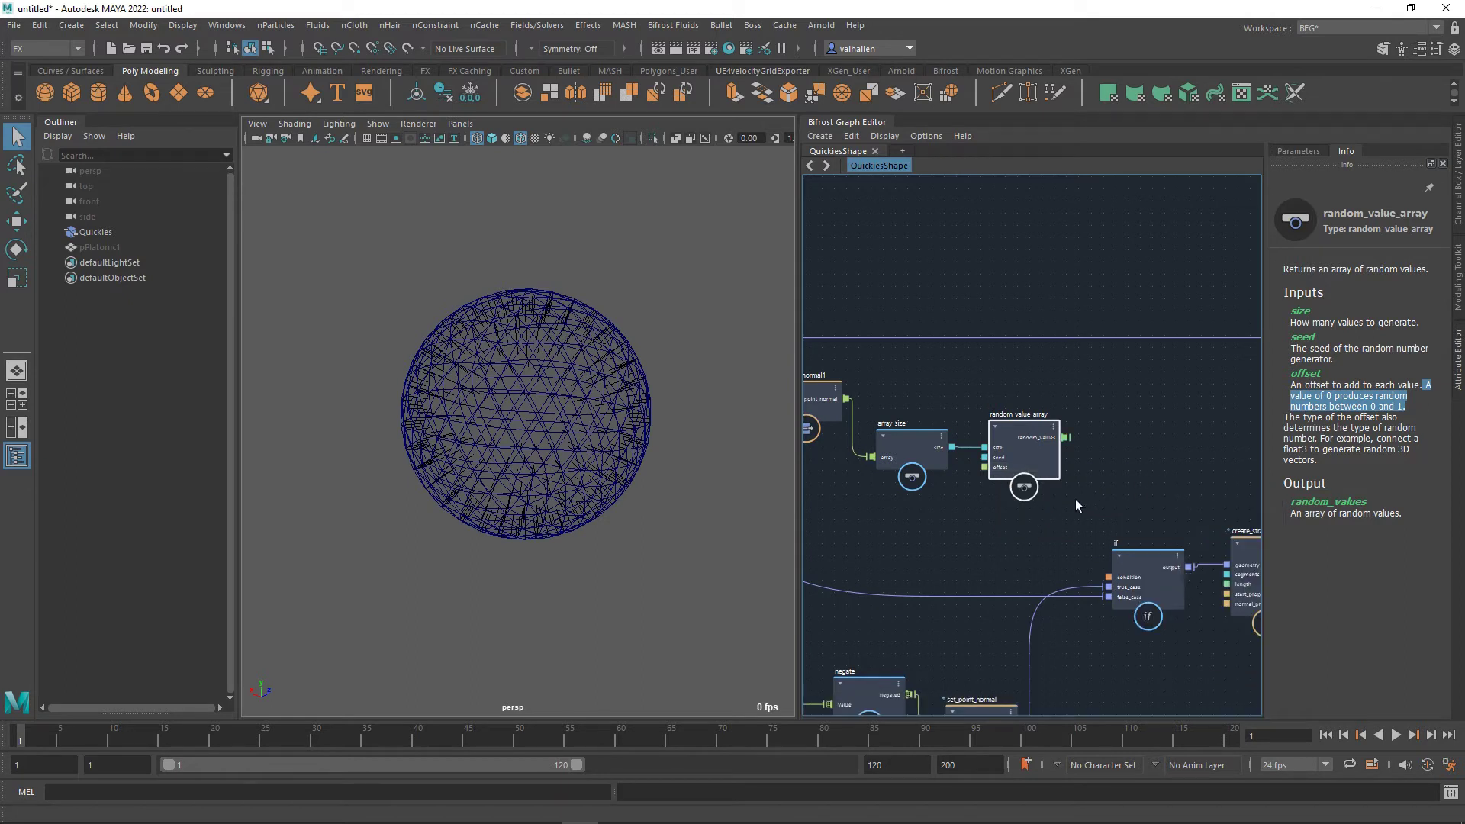
right_click(987, 466)
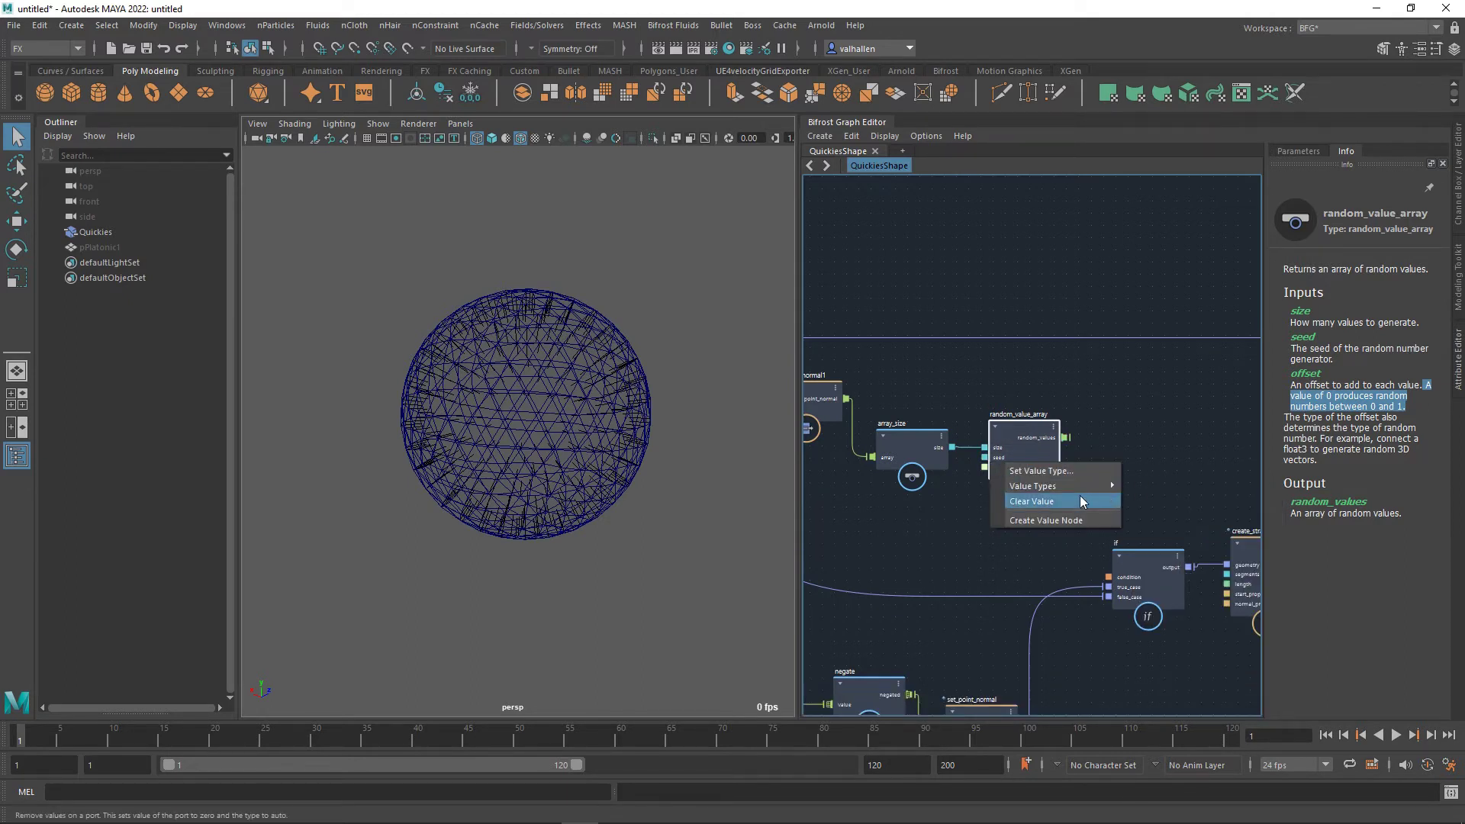
mouse_move(1076, 486)
click(1175, 588)
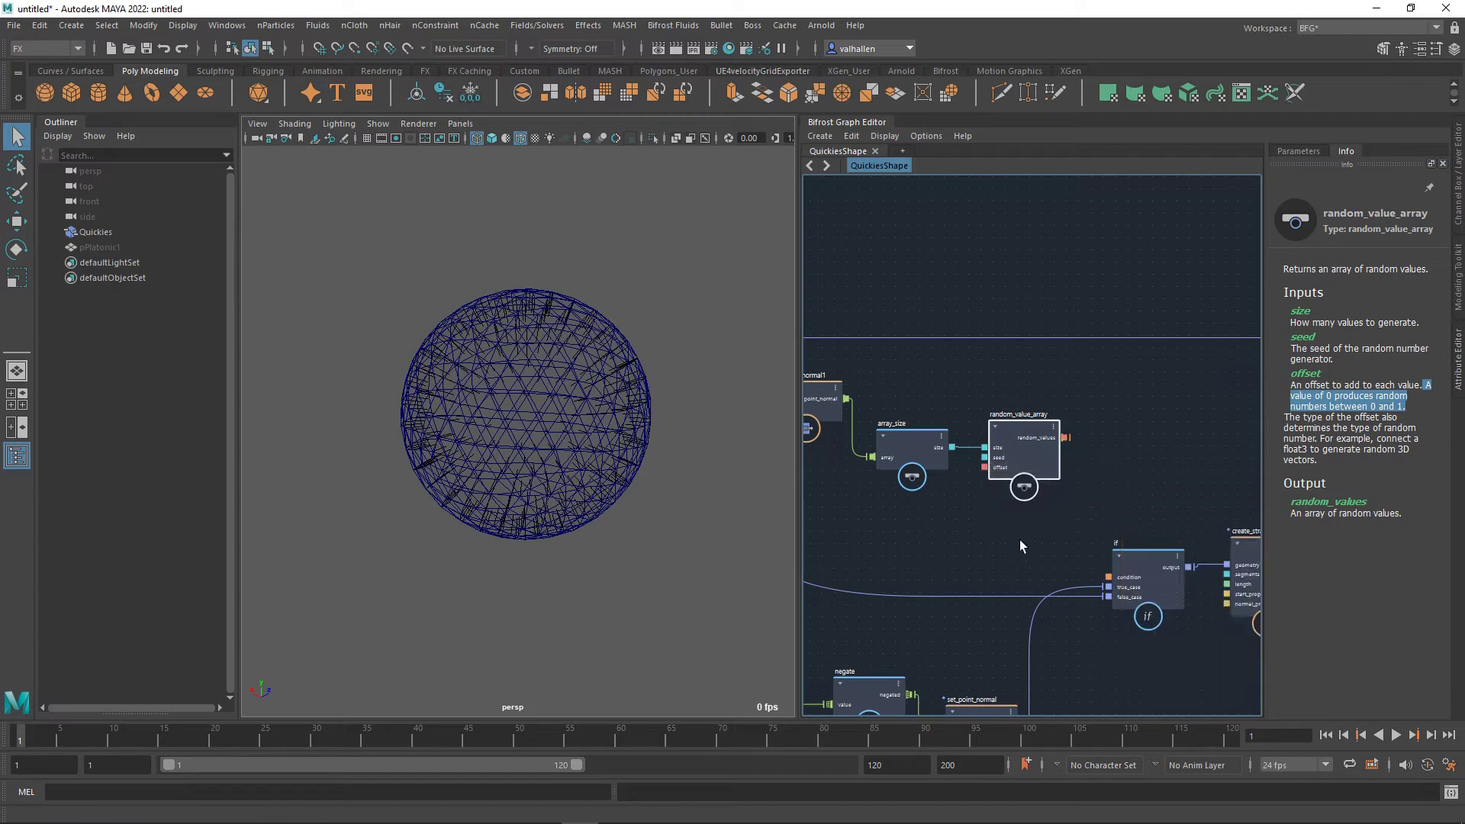
Check the inferred type of random_values and set the offset port's value type to float.
mouse_move(1074, 444)
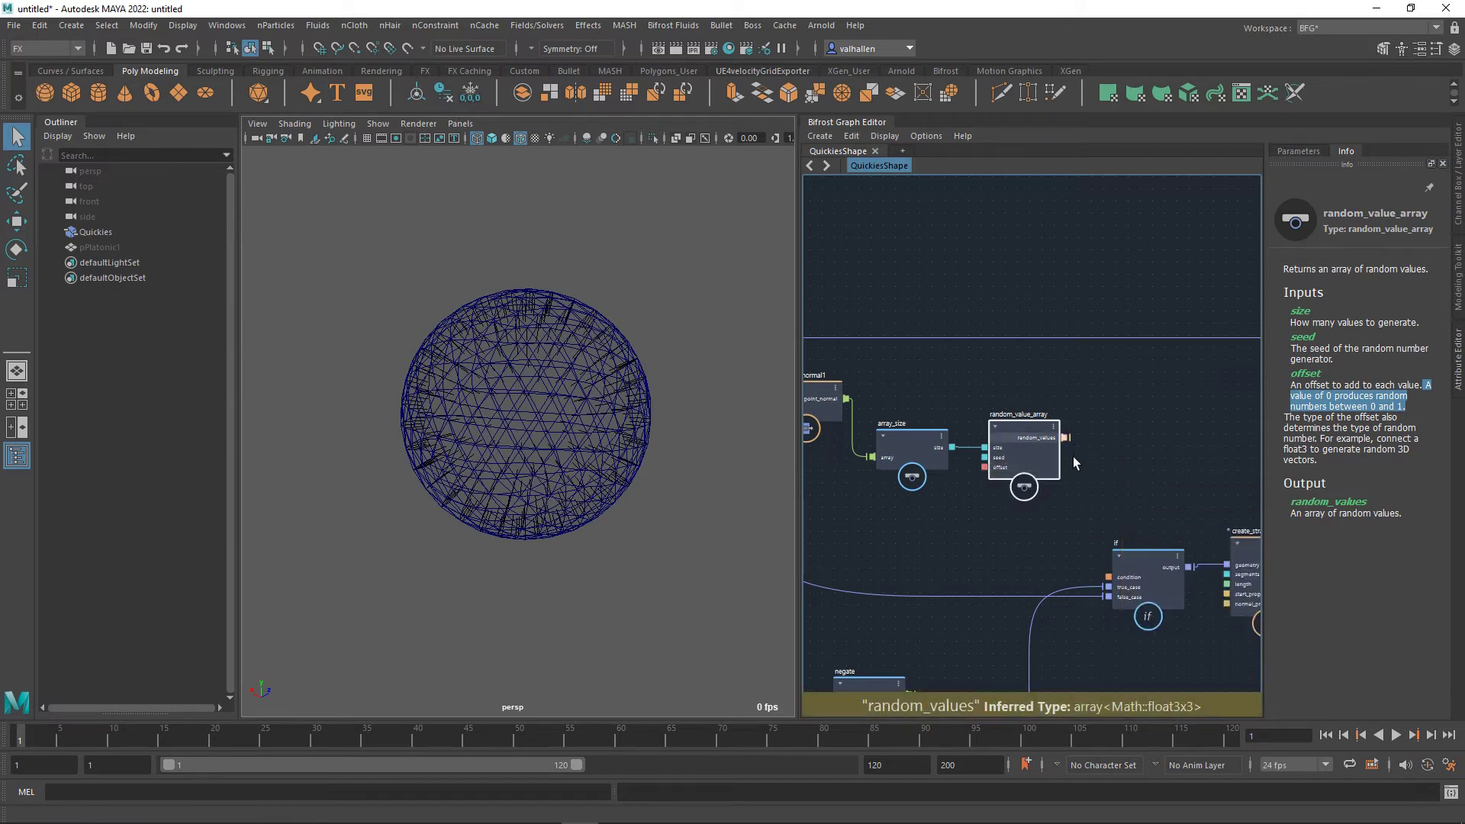
right_click(988, 468)
mouse_move(1068, 487)
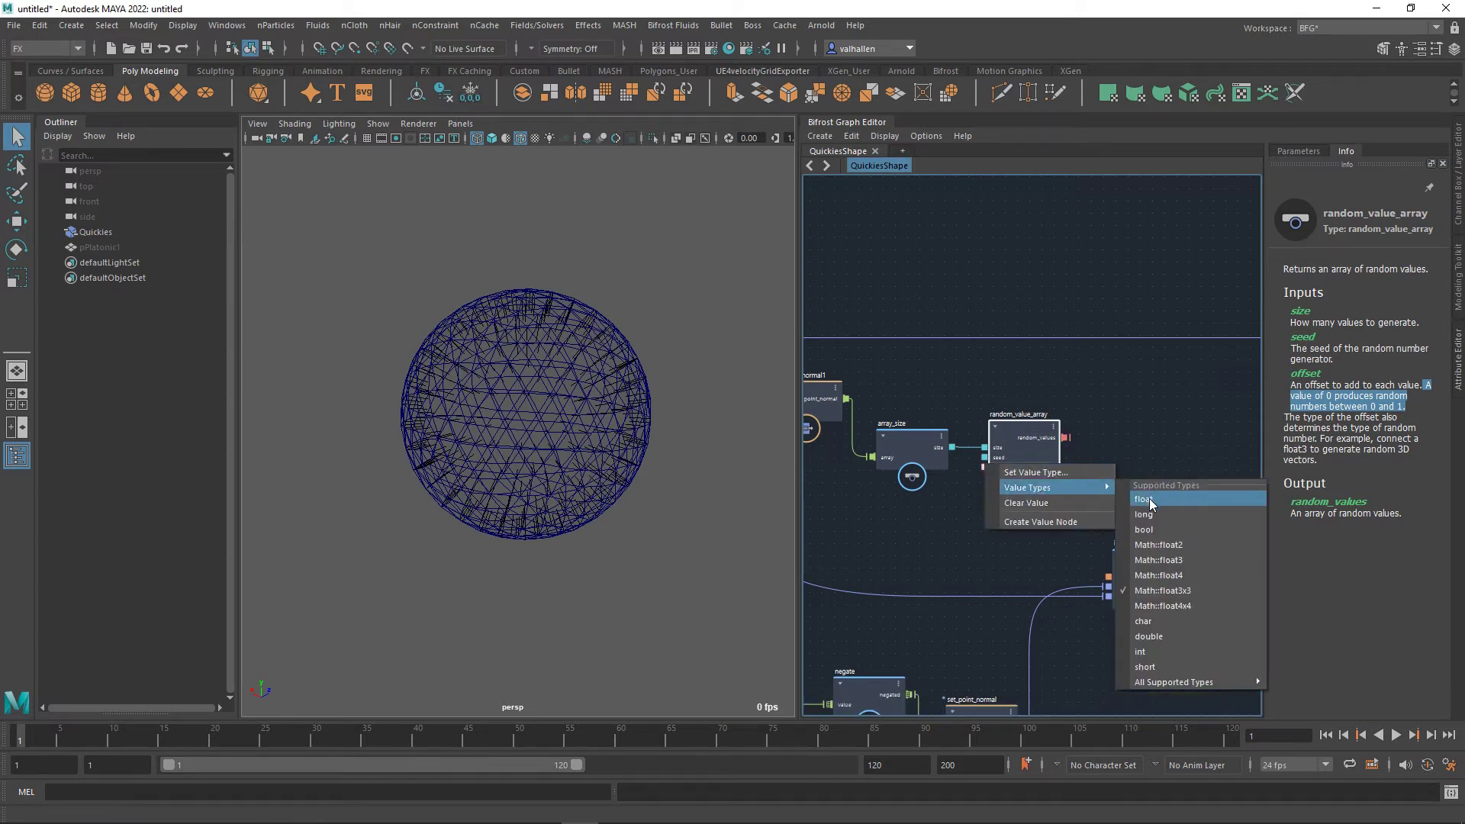
click(1148, 498)
Move array_size and random_value_array slightly lower in the graph and bring random_value_array closer to array_size.
scroll(1043, 512, down, 2)
drag(1059, 460, 1042, 505)
alt+middle_drag(1106, 500, 1093, 482)
scroll(1083, 488, up, 4)
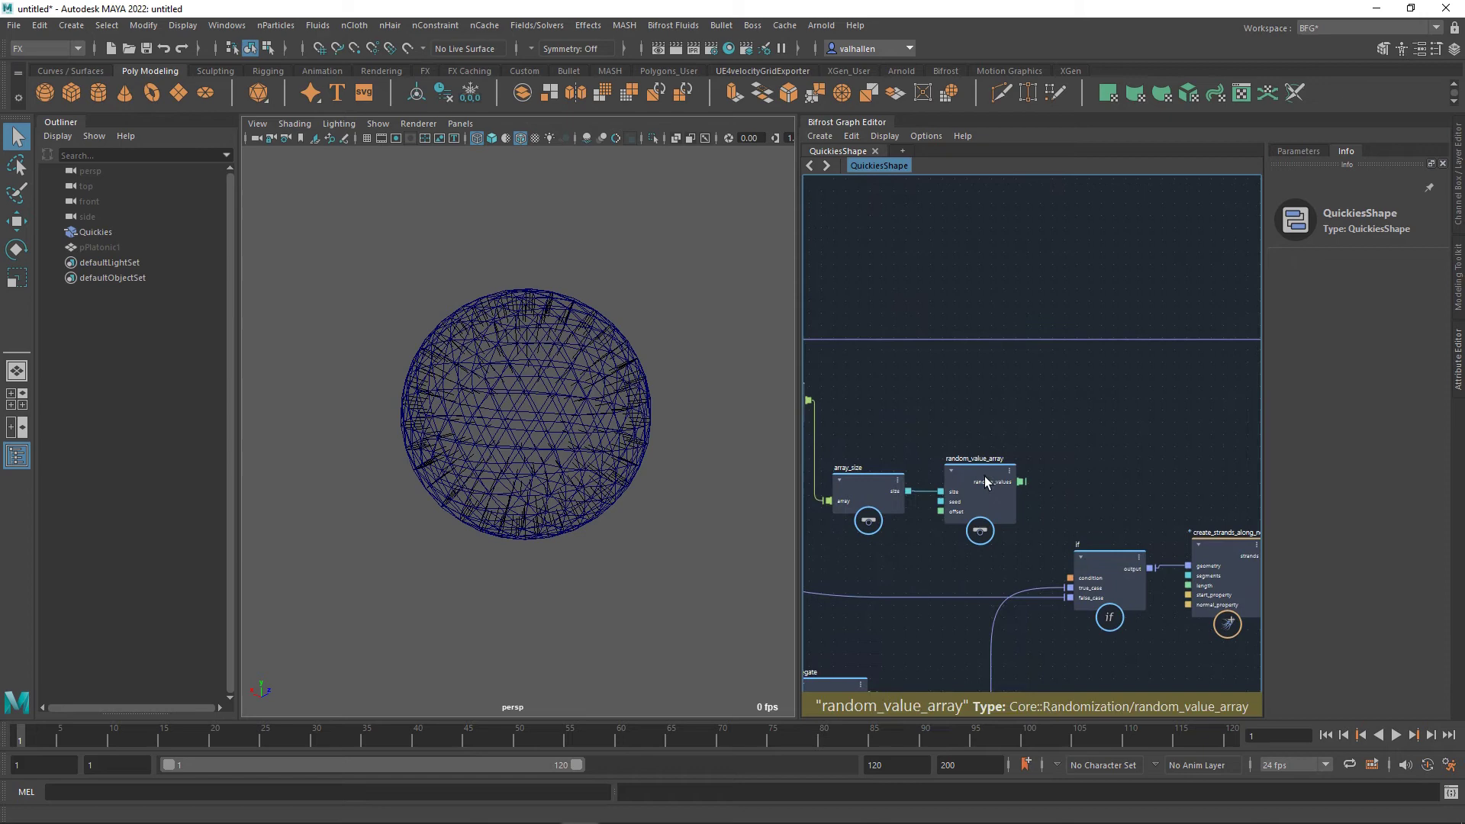
drag(988, 482, 977, 481)
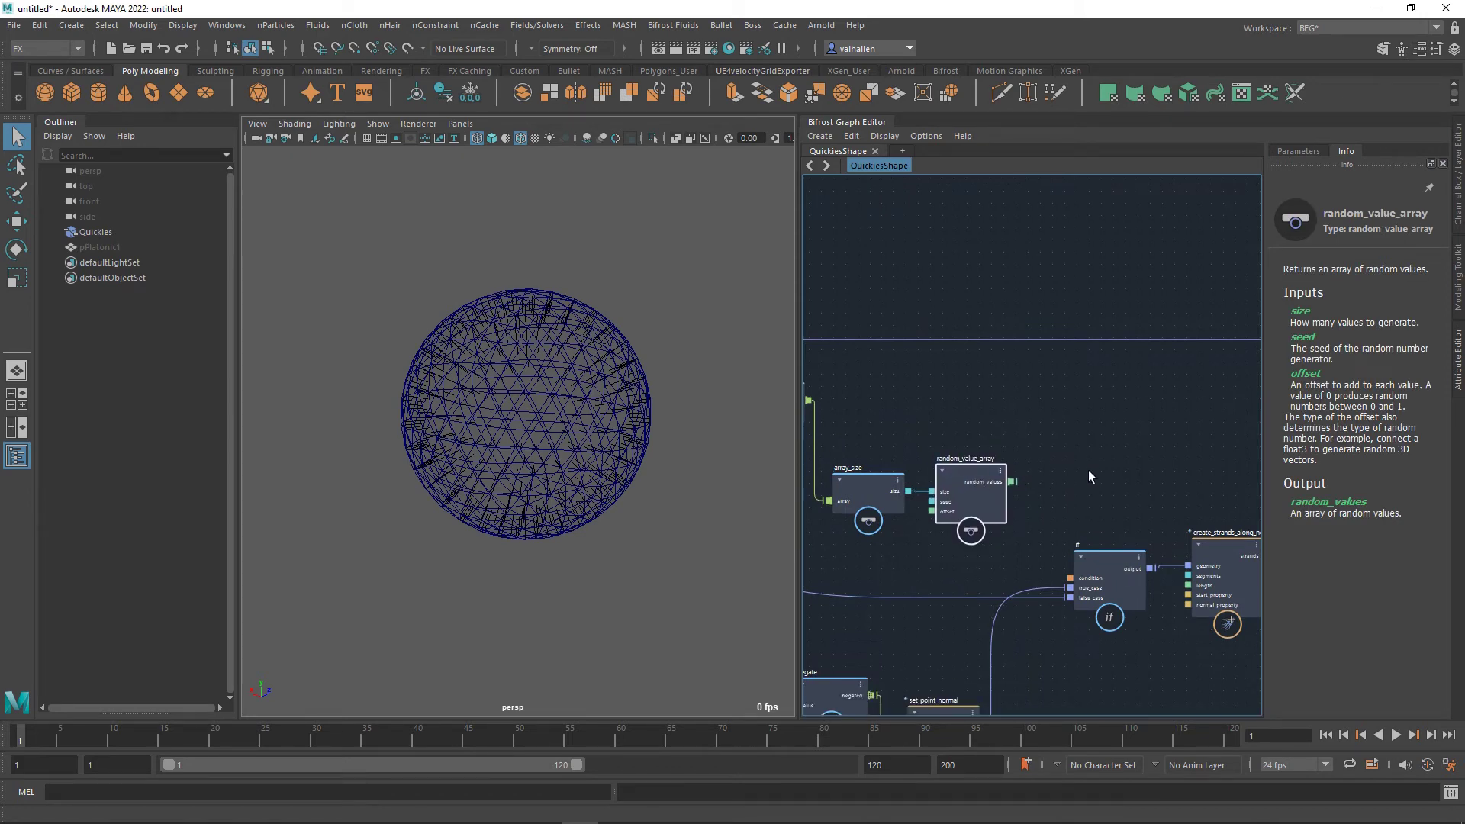
Add a set_range node fed by the random_values output and align it beside random_value_array.
alt+middle_drag(1070, 478, 1020, 464)
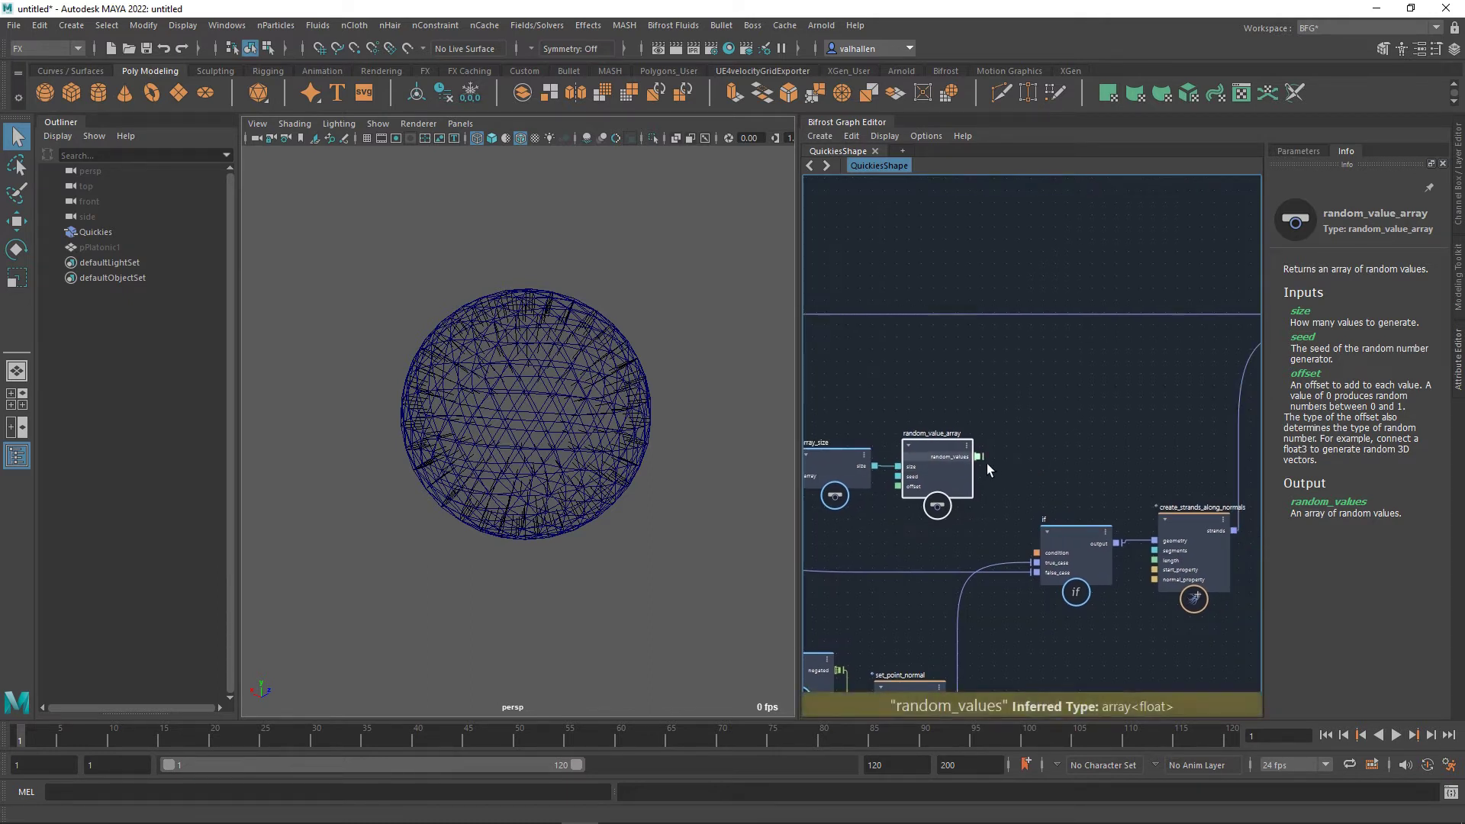
key(Tab)
text(set)
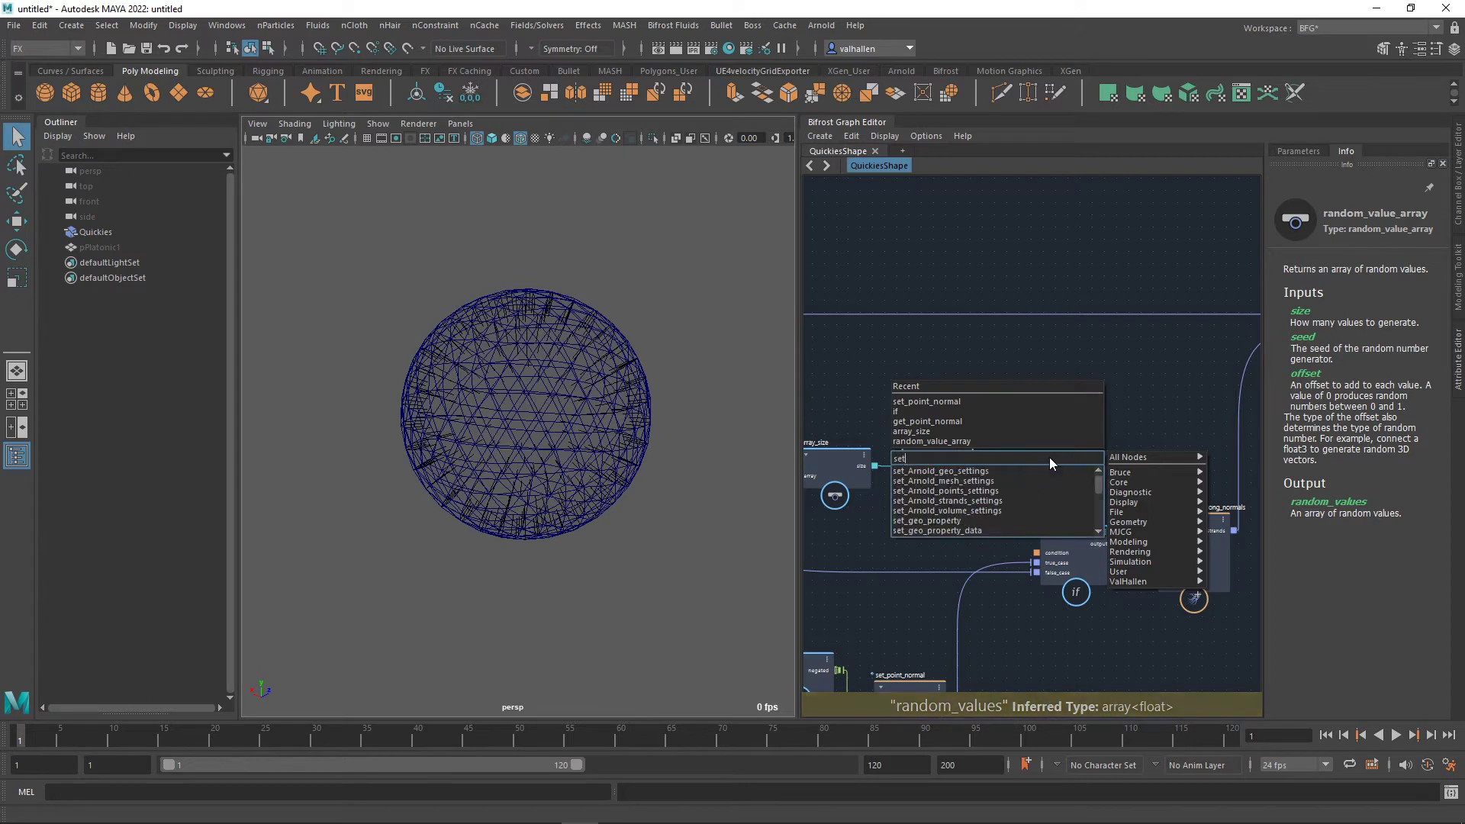
text(_r)
key(Down)
key(Down)
key(Down)
key(Return)
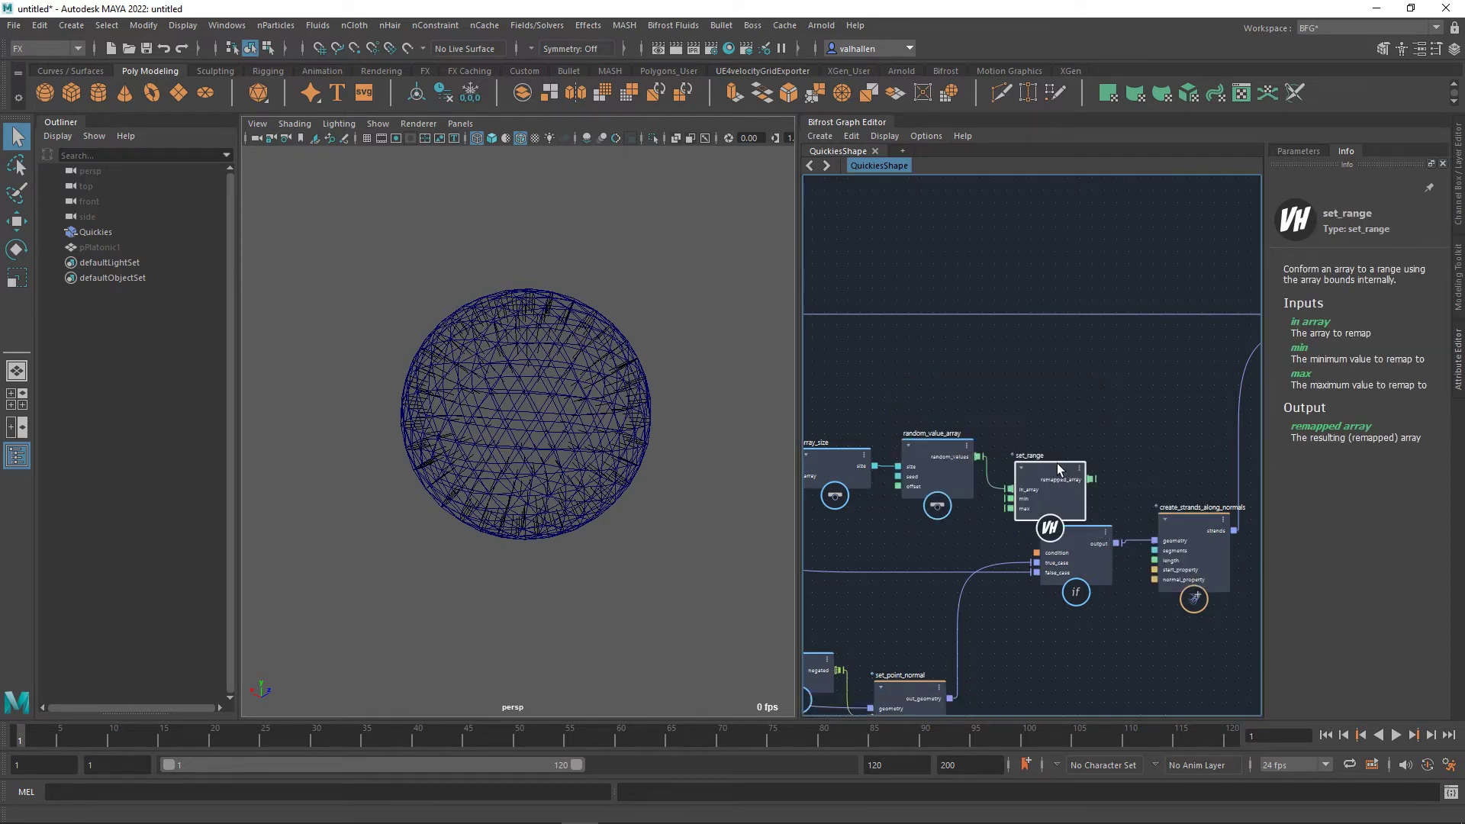
drag(1070, 482, 1072, 447)
middle_drag(1131, 455, 1156, 422)
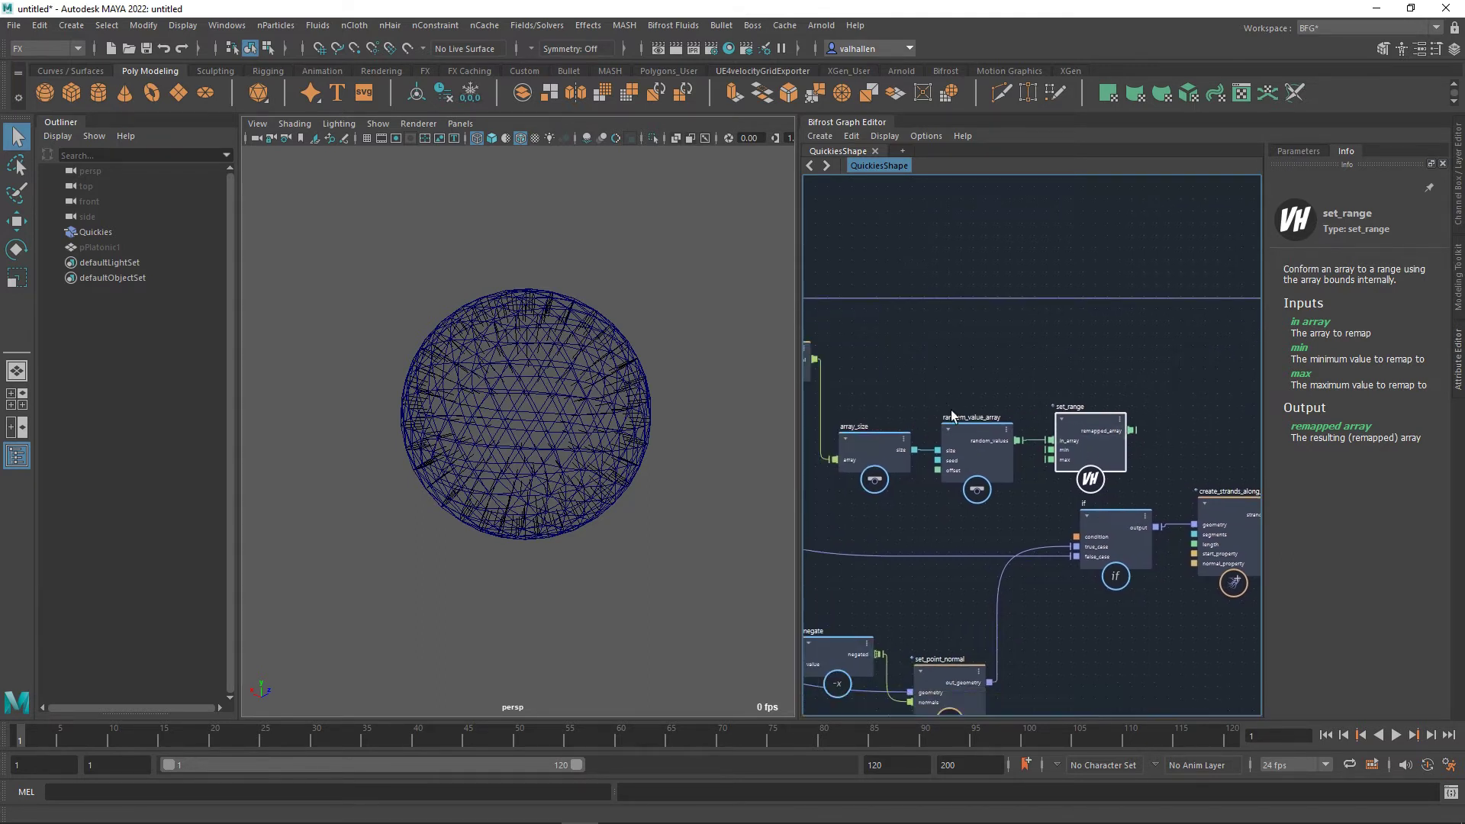
Move the if and create_strands_along_normals nodes lower in the graph to leave space below set_range.
mouse_move(915, 422)
middle_down()
mouse_move(992, 390)
mouse_move(929, 397)
middle_up()
middle_drag(1105, 430, 1036, 440)
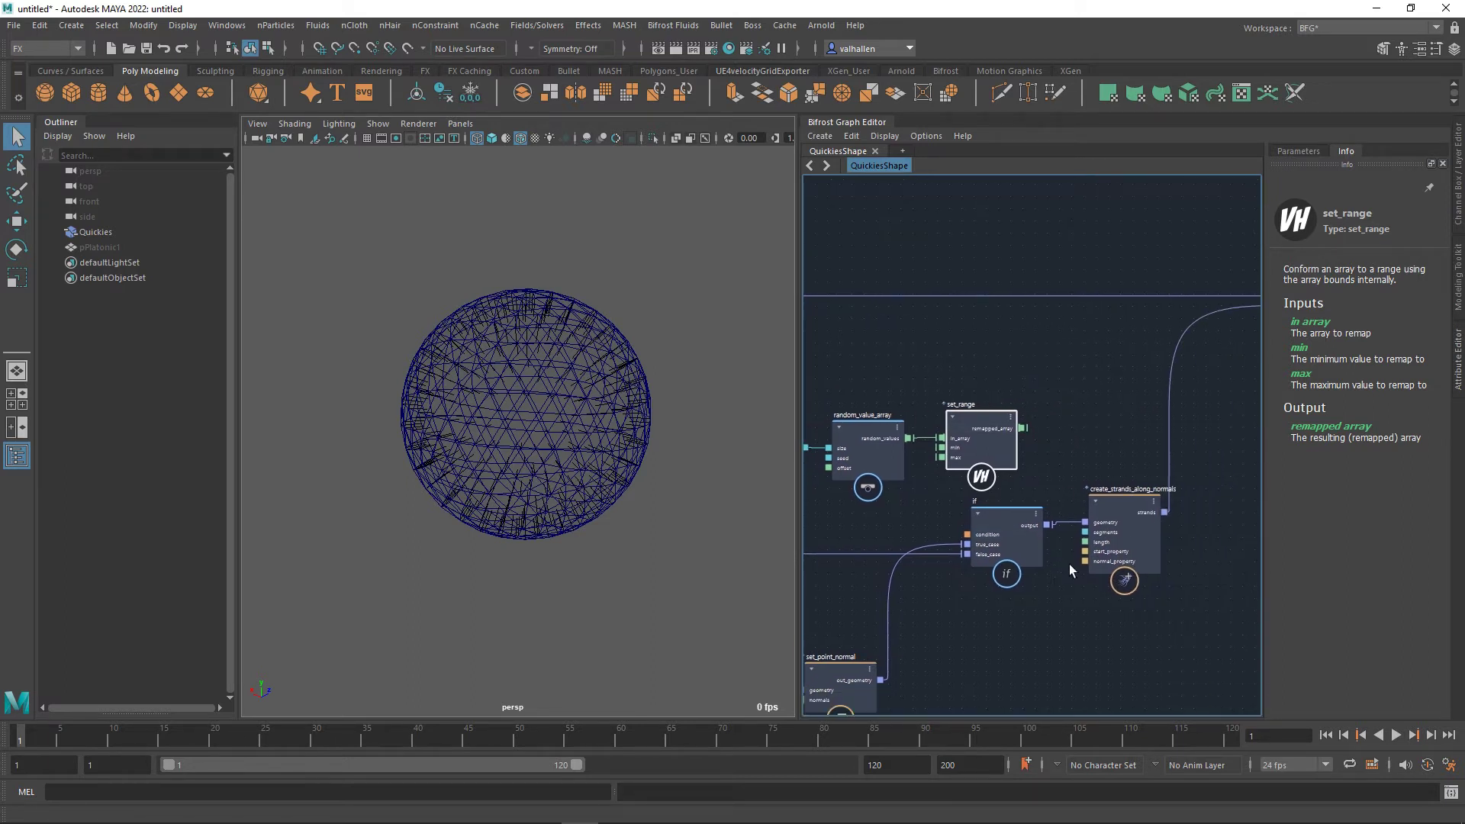
drag(1026, 603, 1103, 657)
alt+middle_drag(1088, 456, 1081, 489)
Set the set_range node's Min to 1 and Max to 2.
click(992, 480)
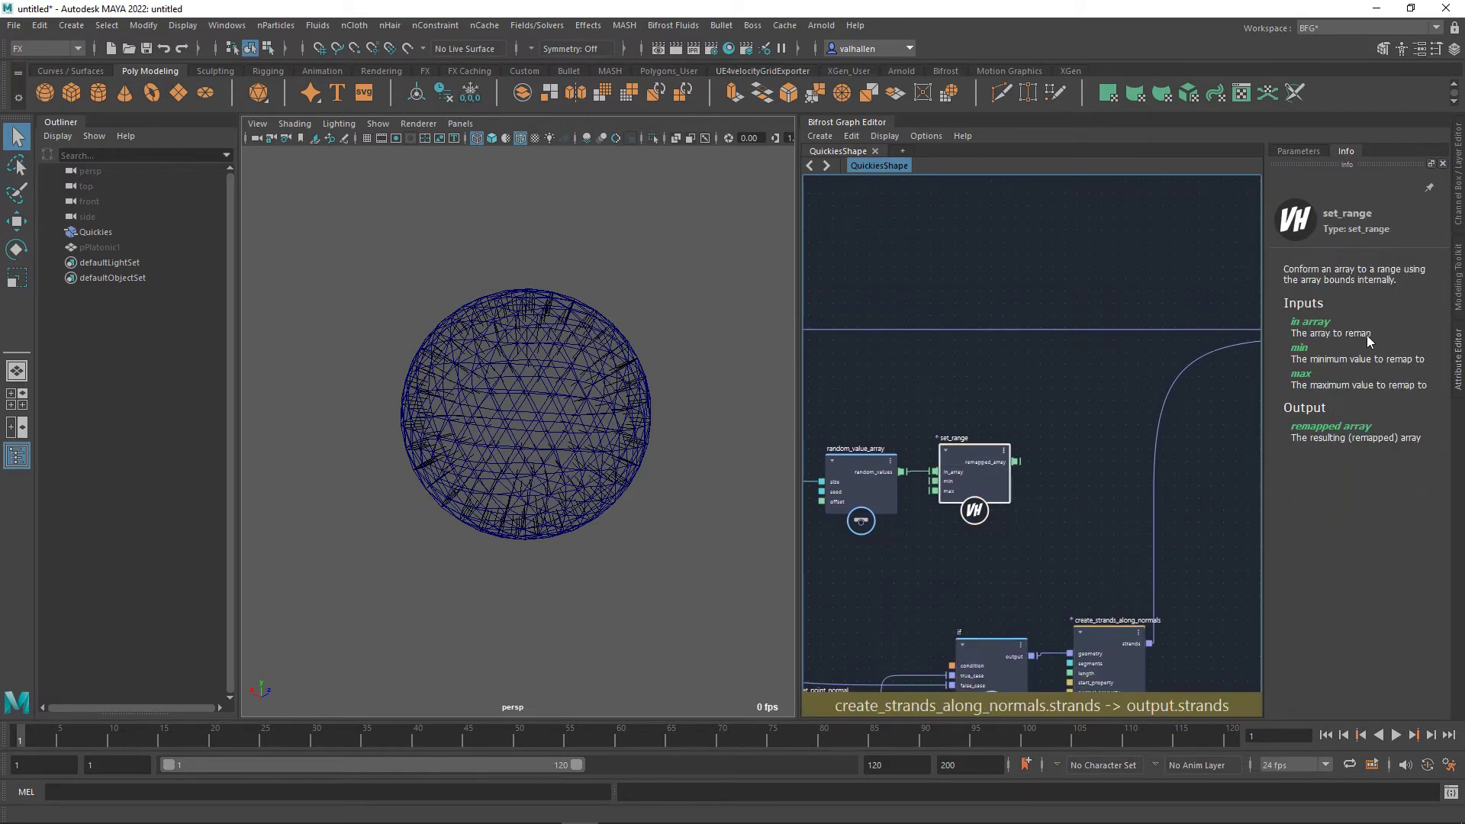
click(1301, 151)
click(1377, 292)
text(1)
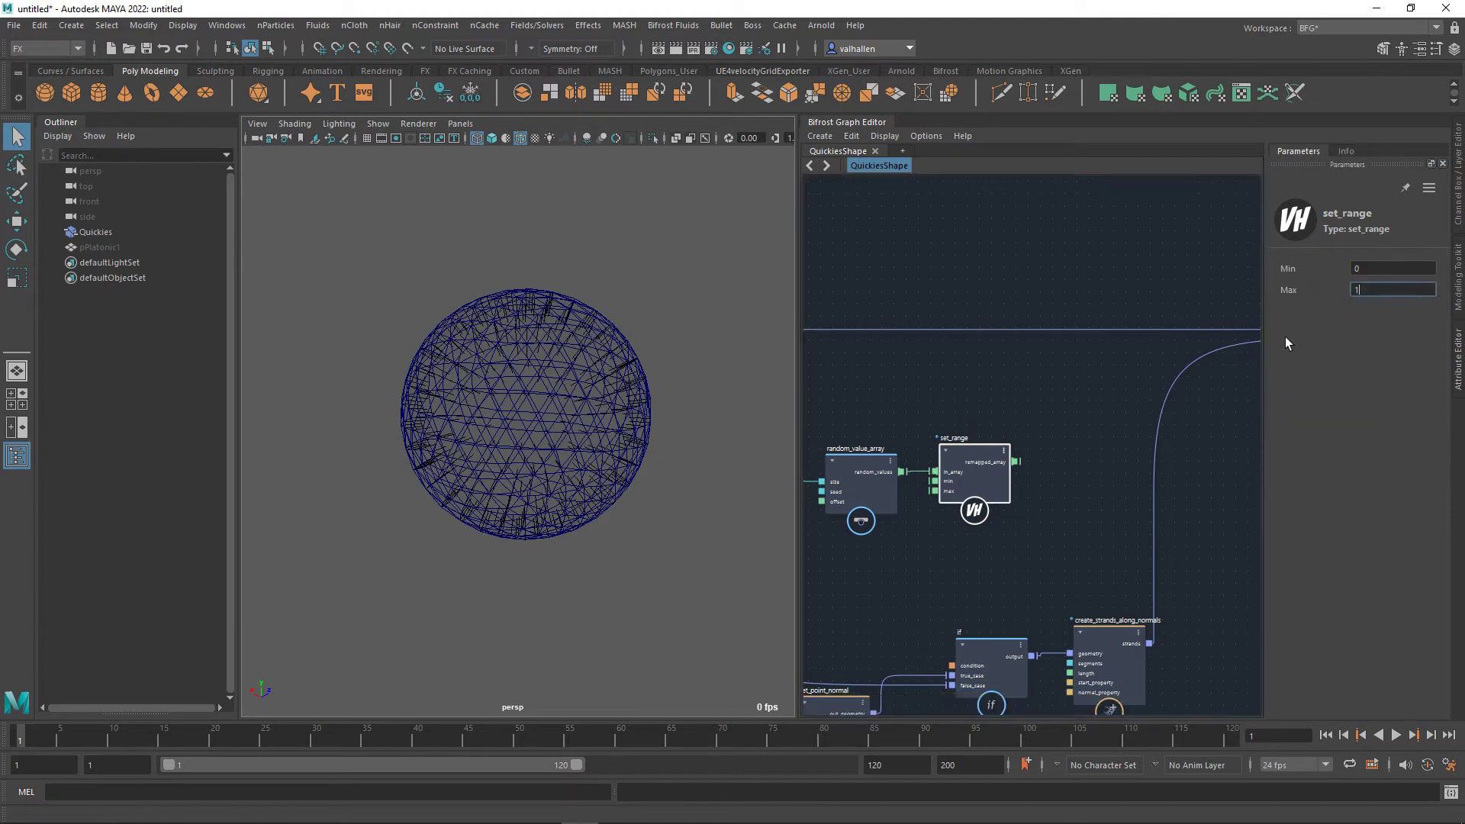
key(Return)
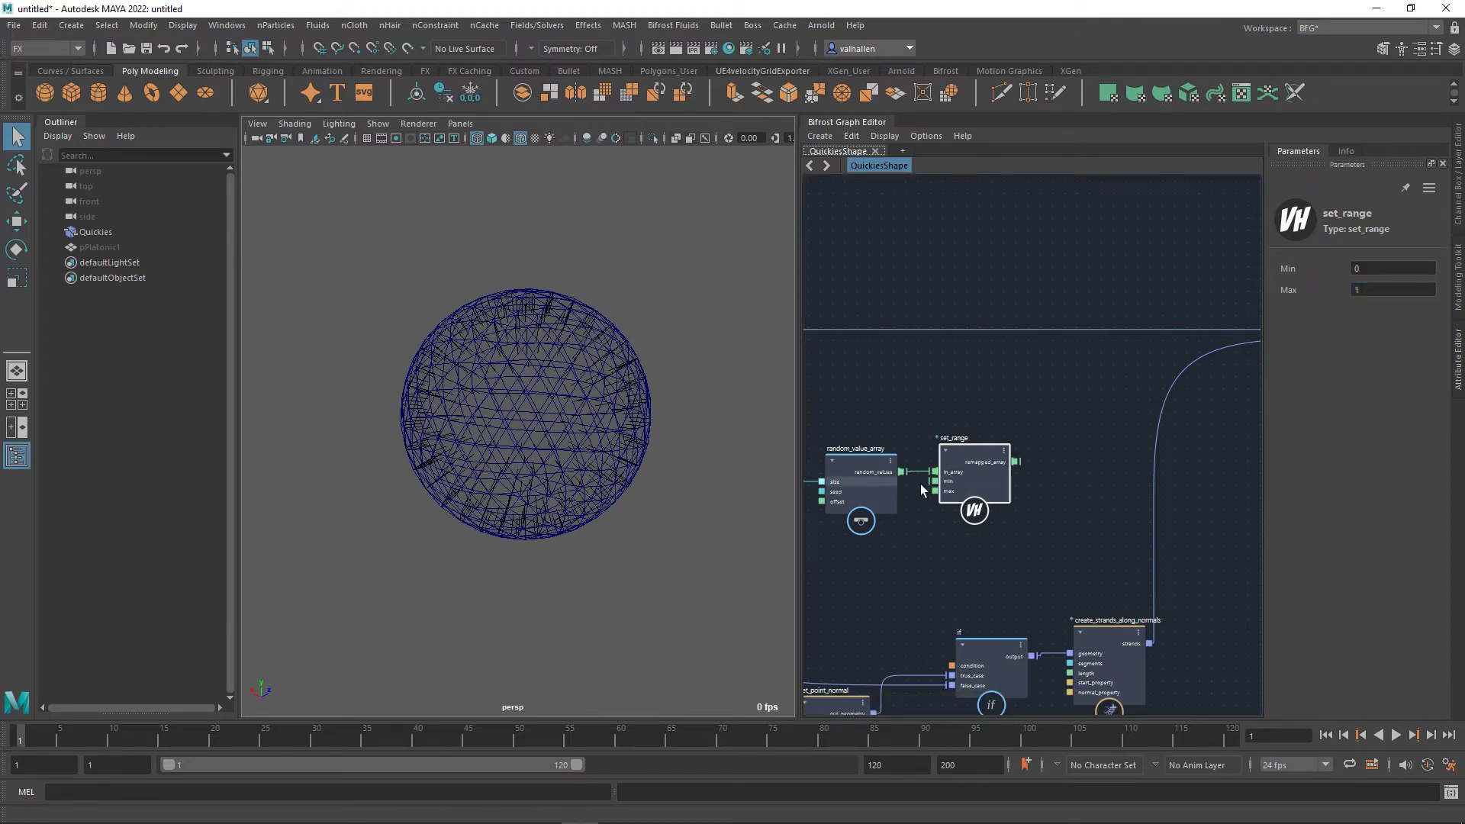
click(1373, 267)
text(1)
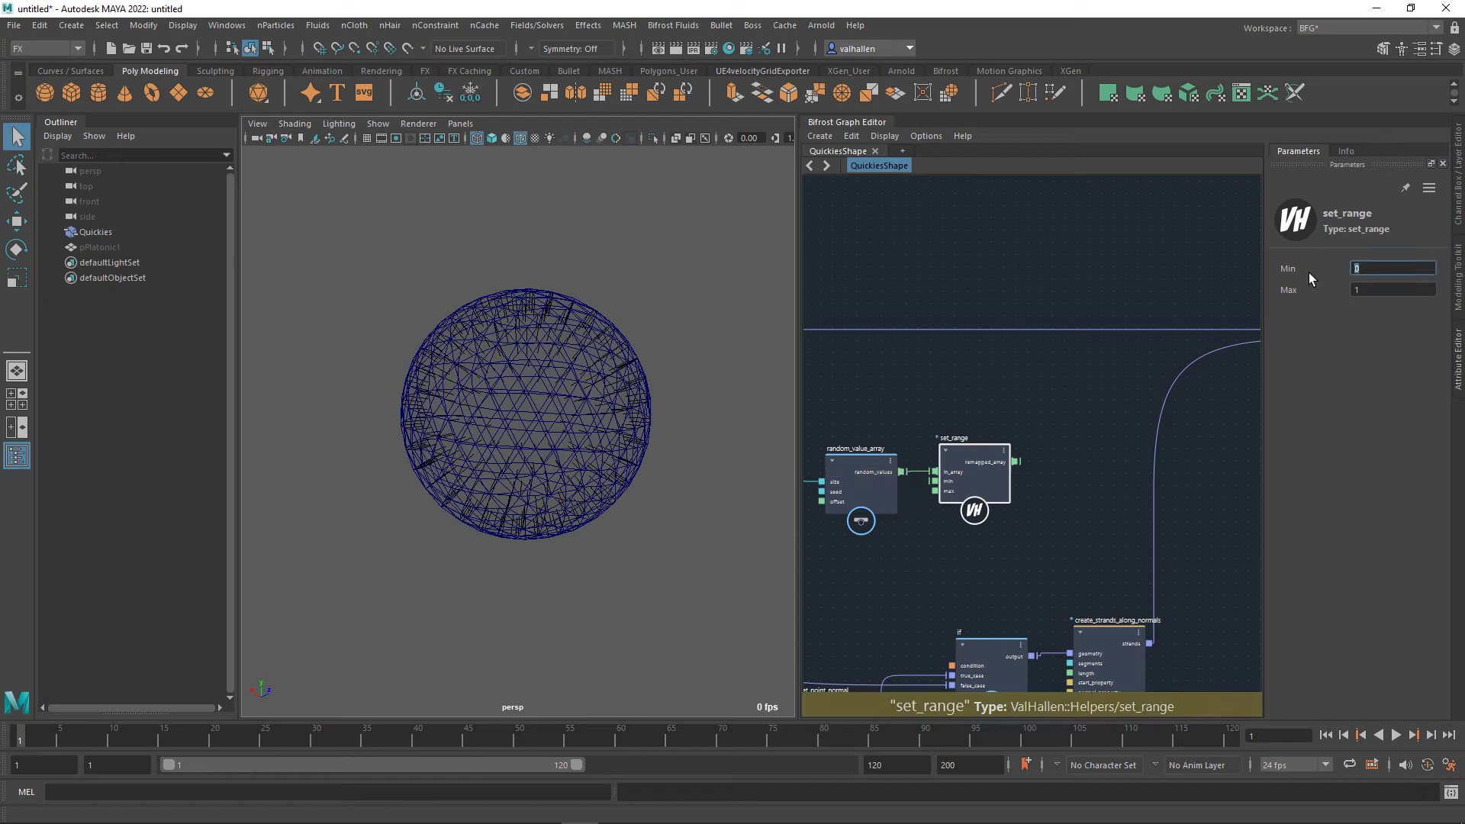
click(1379, 290)
text(2)
key(Return)
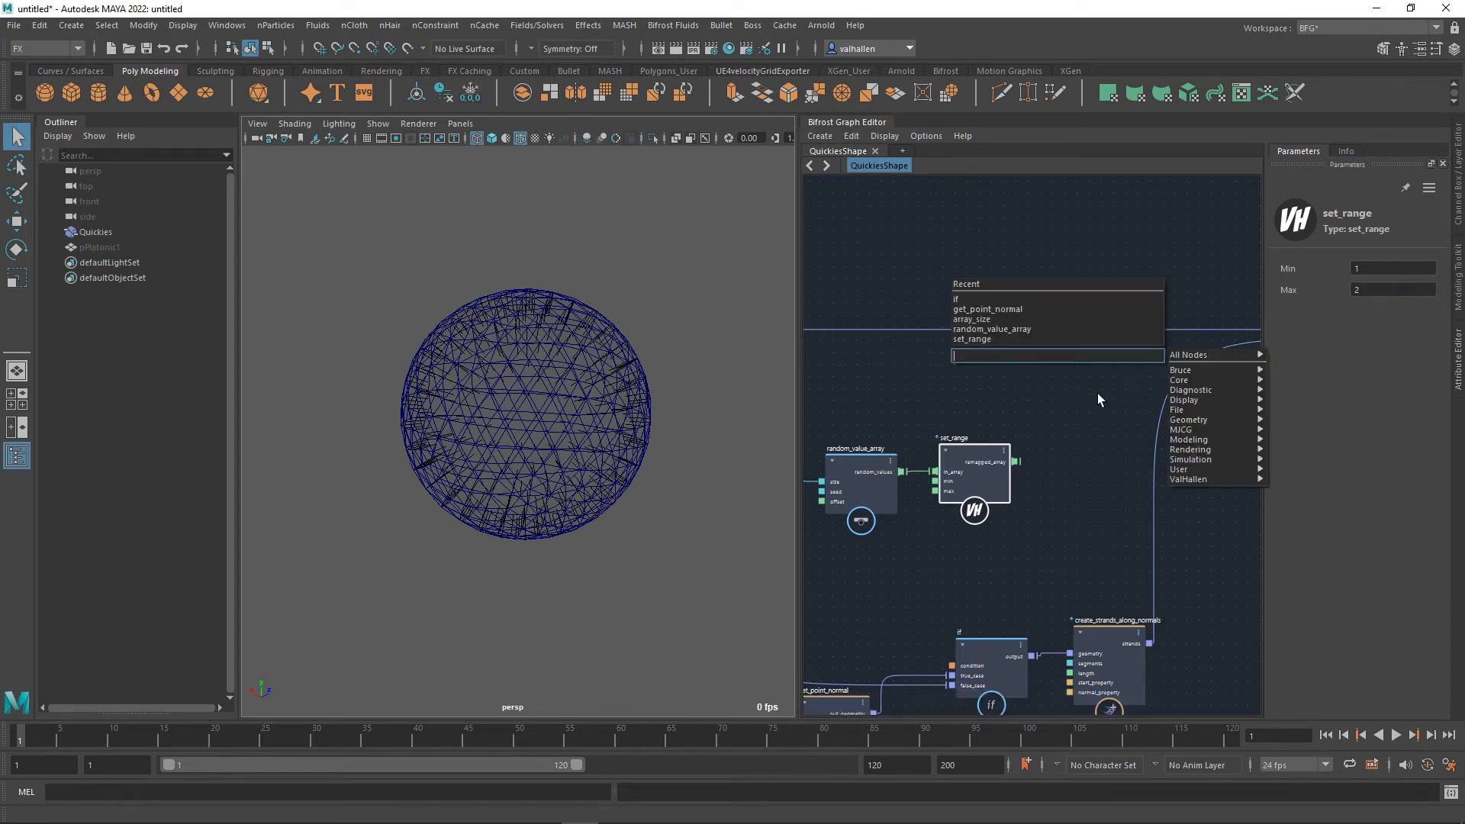
Add a multiply node that multiplies the point_normal output of get_point_normal1 by the remapped_array of set_range.
drag(986, 457, 986, 460)
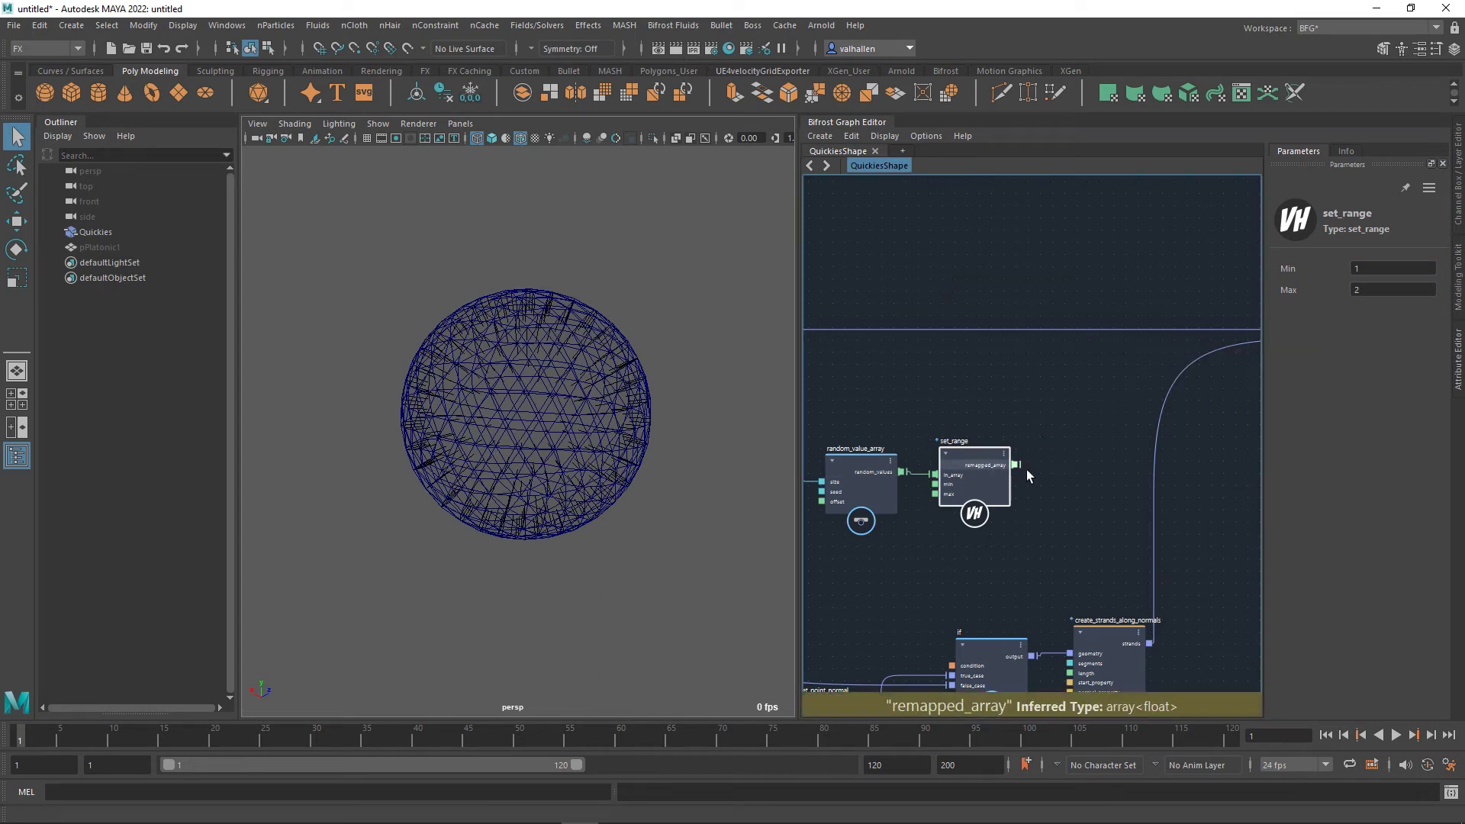
alt+middle_drag(1052, 421, 1190, 444)
alt+middle_drag(839, 435, 919, 431)
click(919, 414)
alt+middle_drag(1175, 420, 1001, 426)
key(Tab)
text(multi)
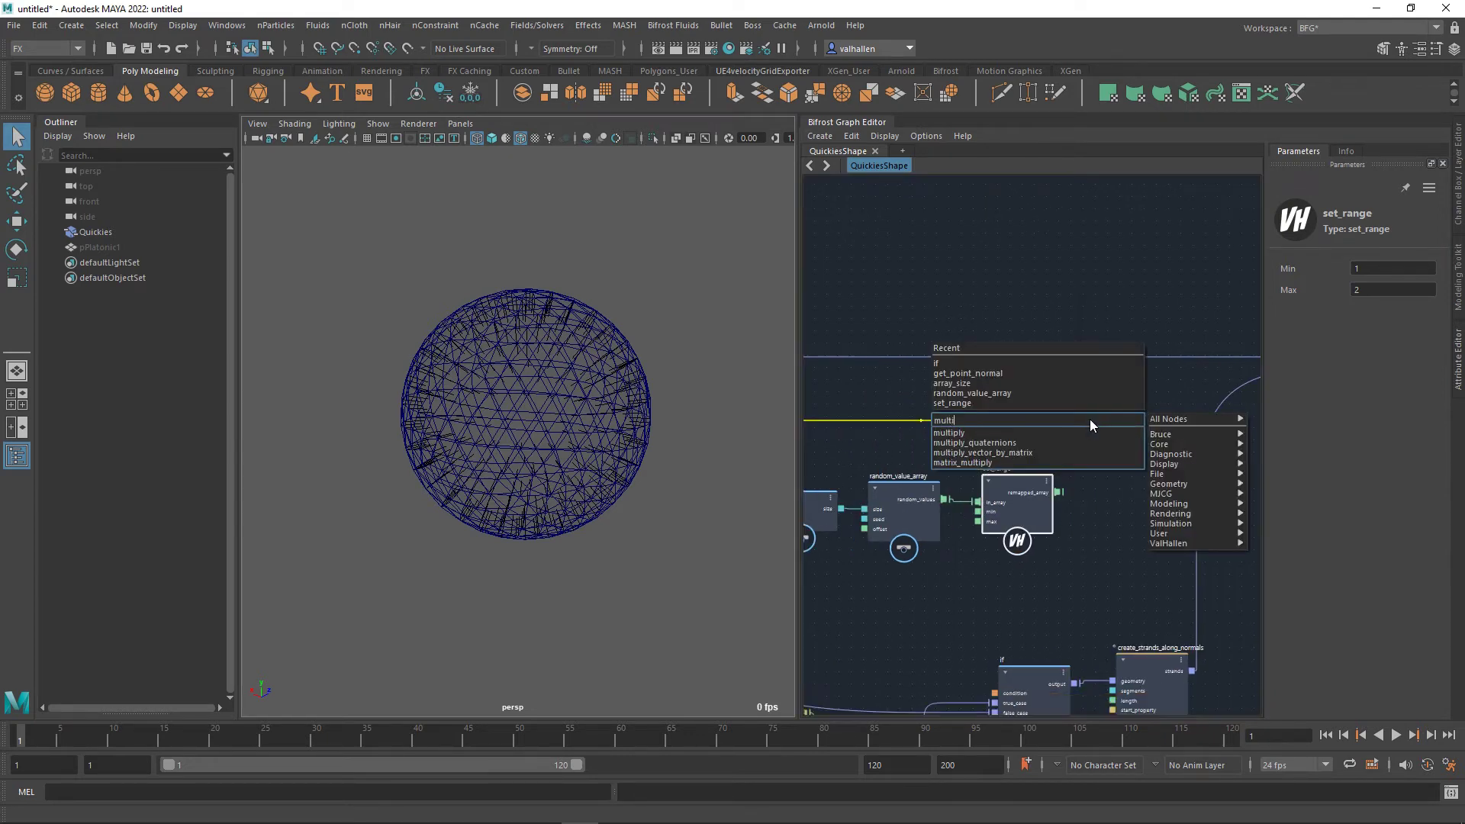
key(Return)
drag(1115, 437, 1135, 424)
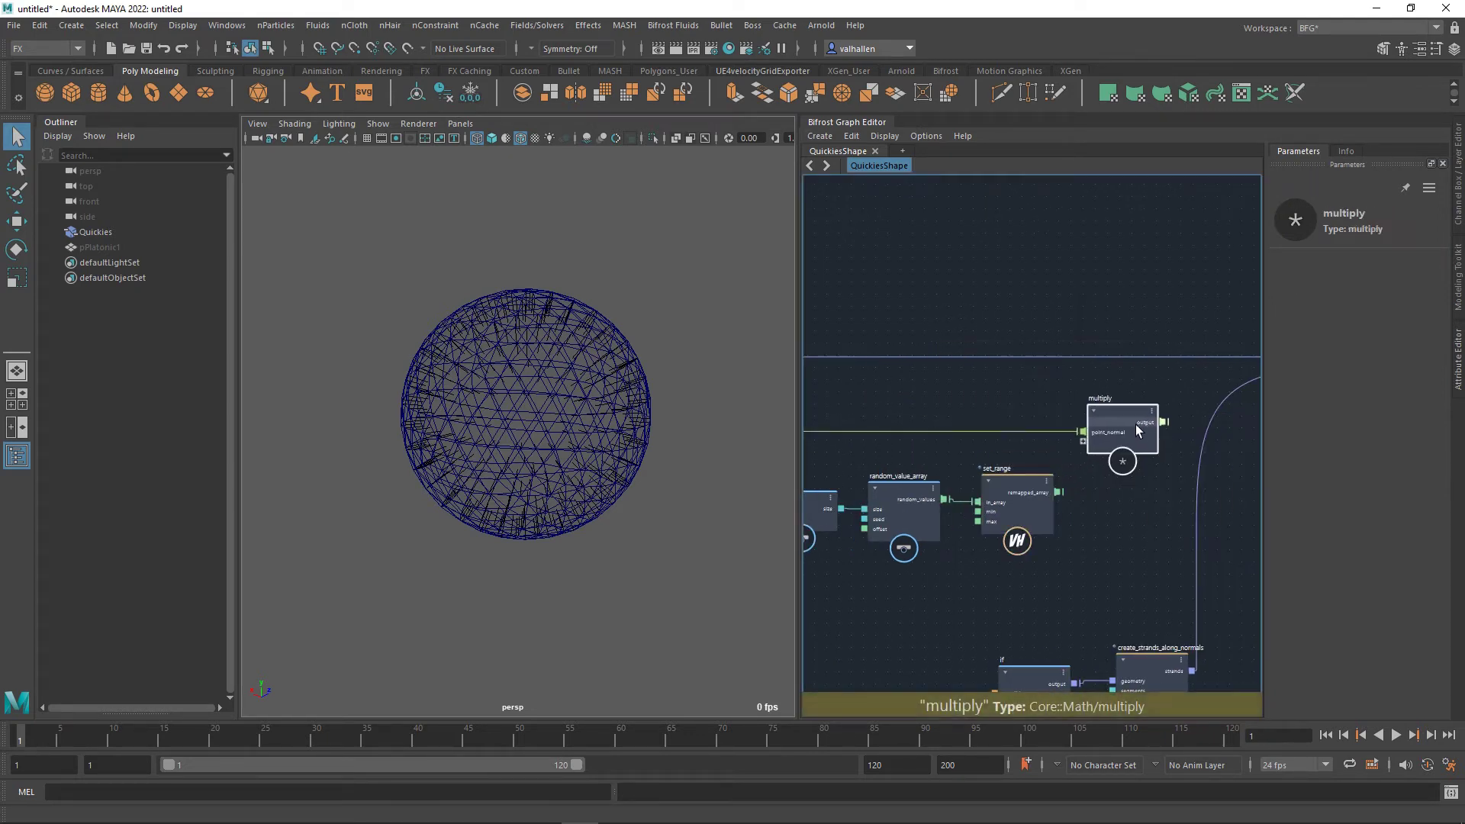
drag(1059, 492, 1086, 441)
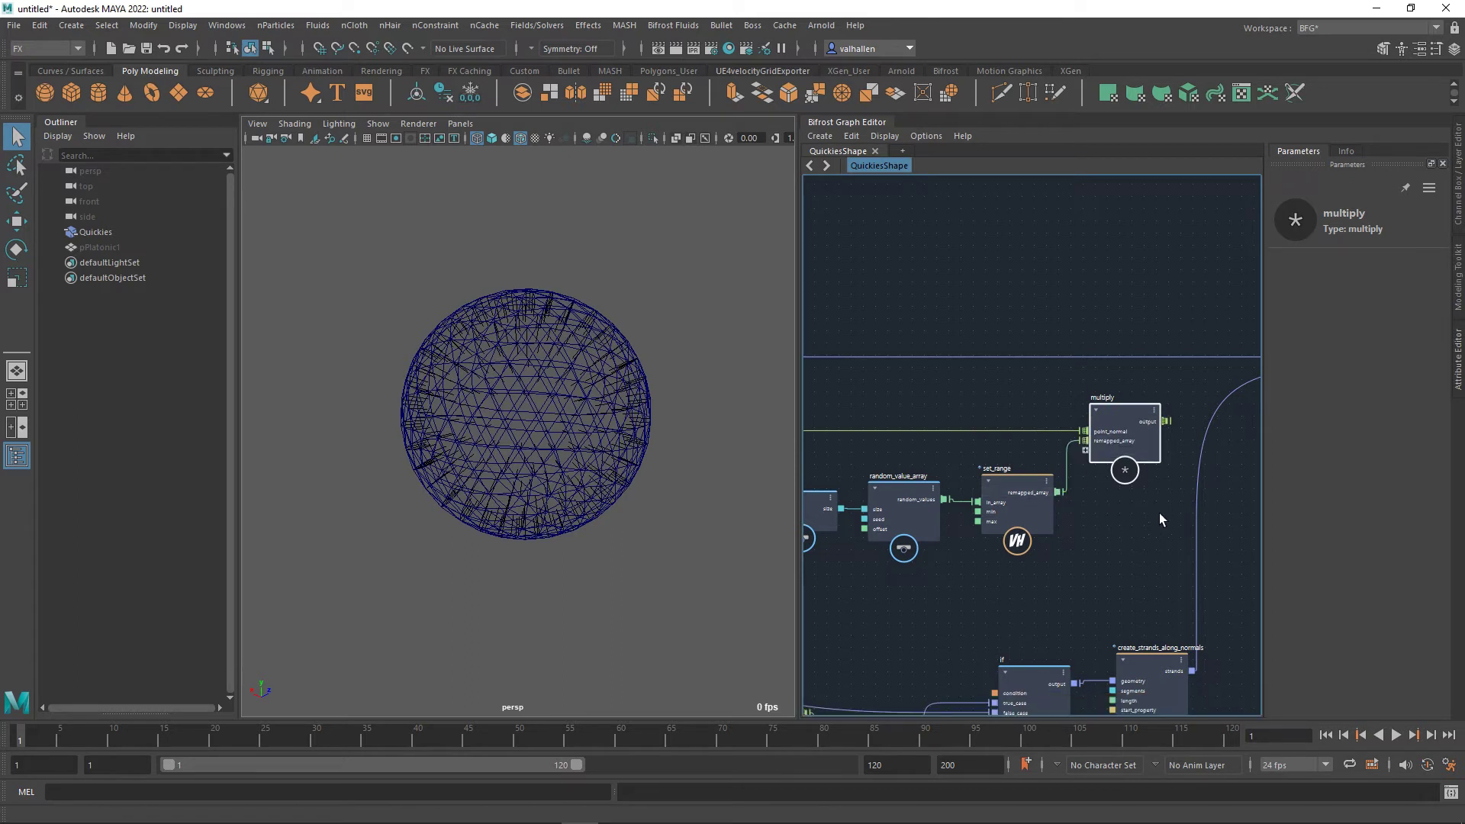
Move set_point_normal, if and create_strands_along_normals together farther downstream, past the multiply node.
scroll(1159, 512, down, 3)
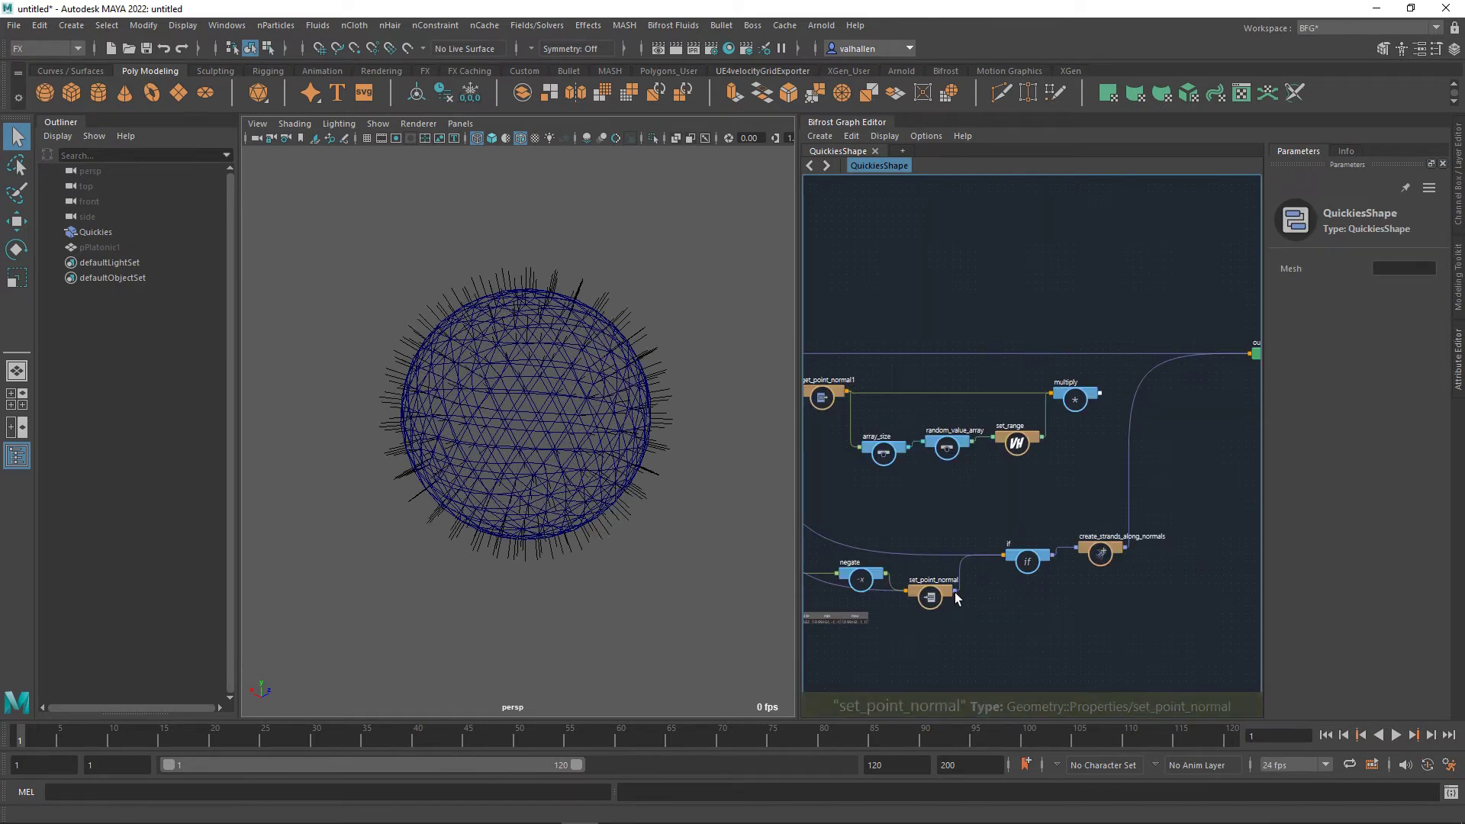
drag(912, 633, 1169, 529)
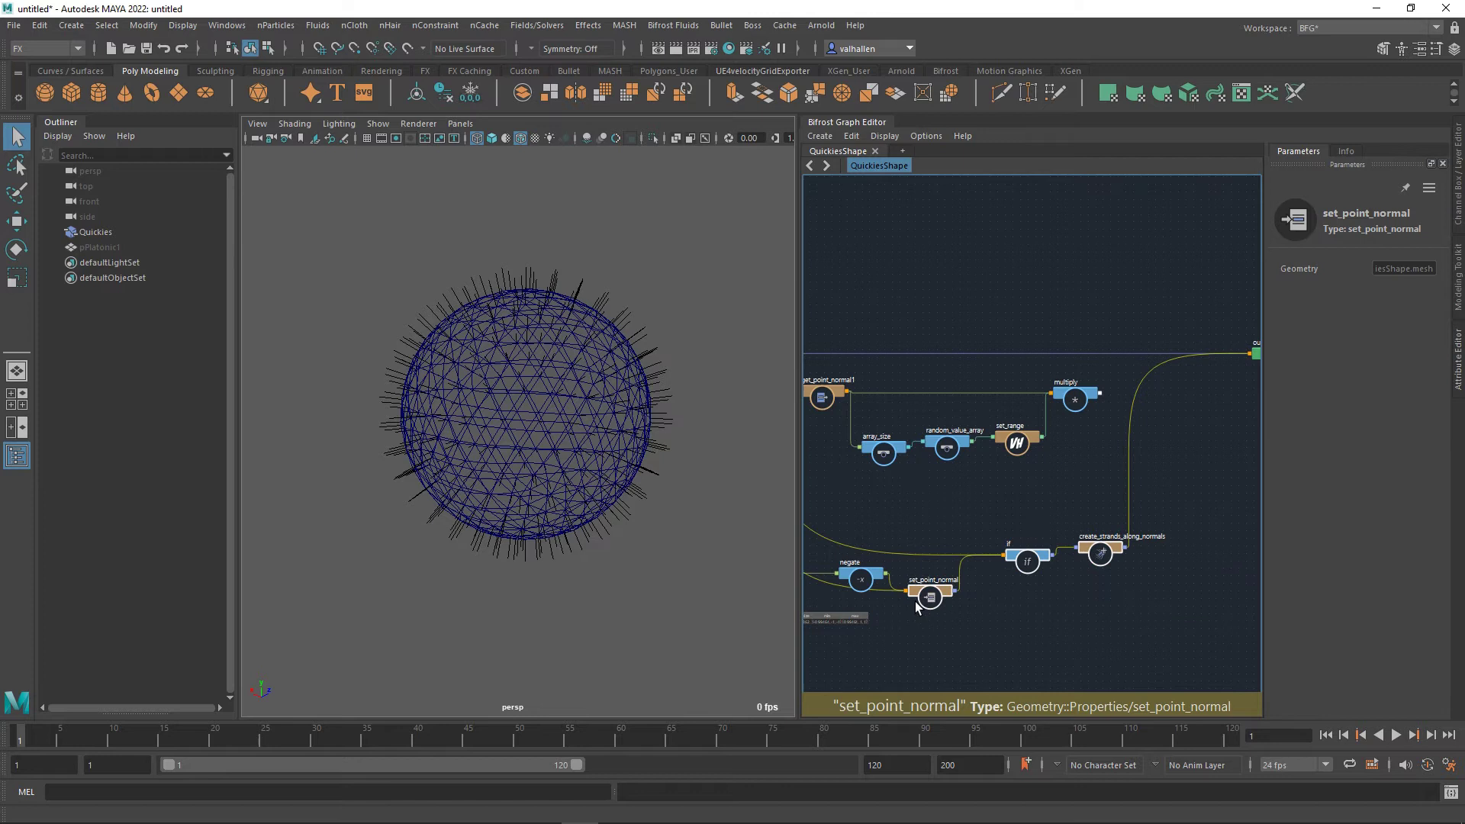
drag(935, 601, 1144, 535)
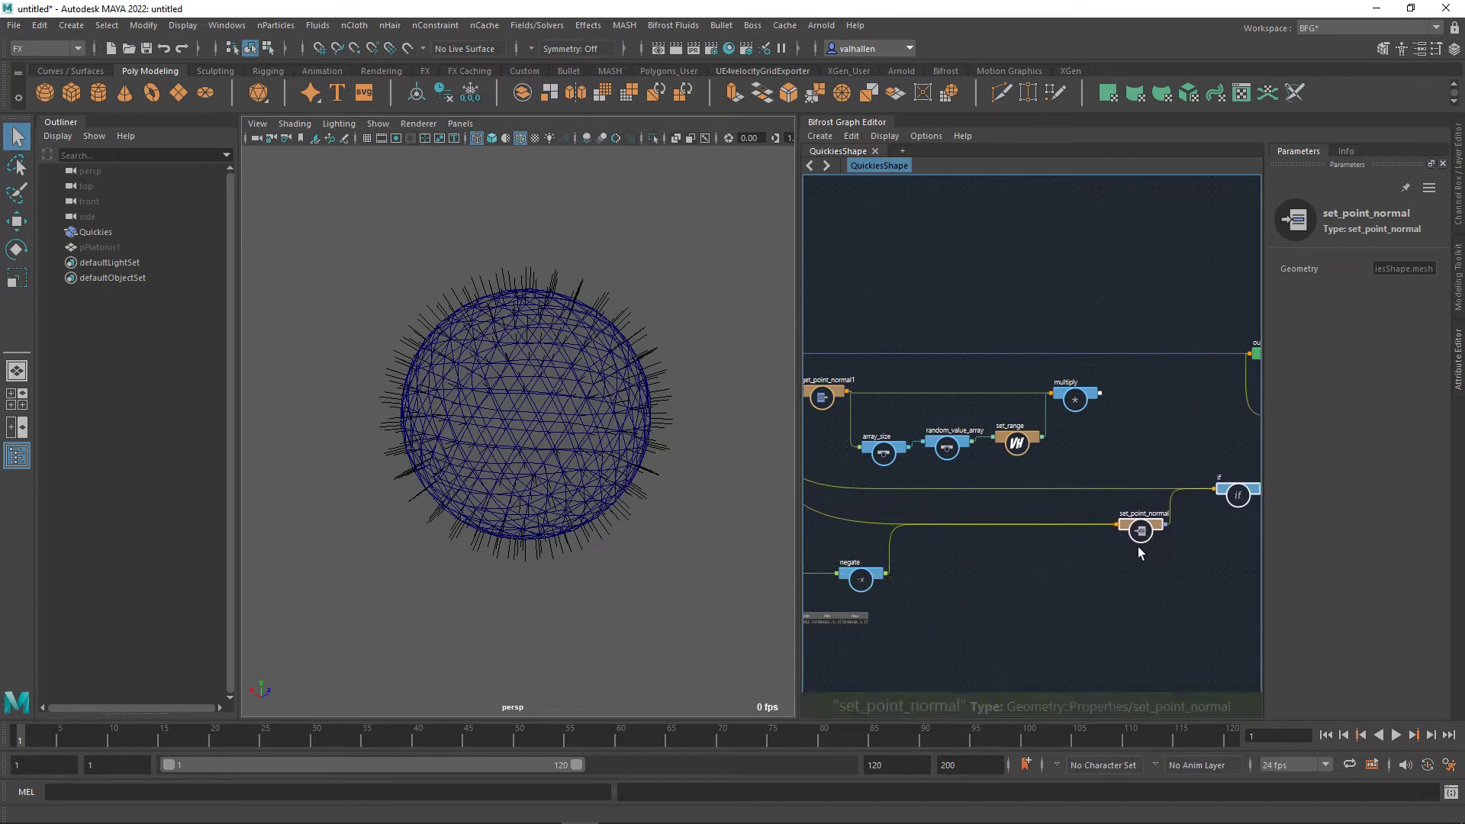
alt+middle_drag(1092, 562, 1025, 620)
scroll(1162, 577, up, 1)
scroll(1161, 572, up, 2)
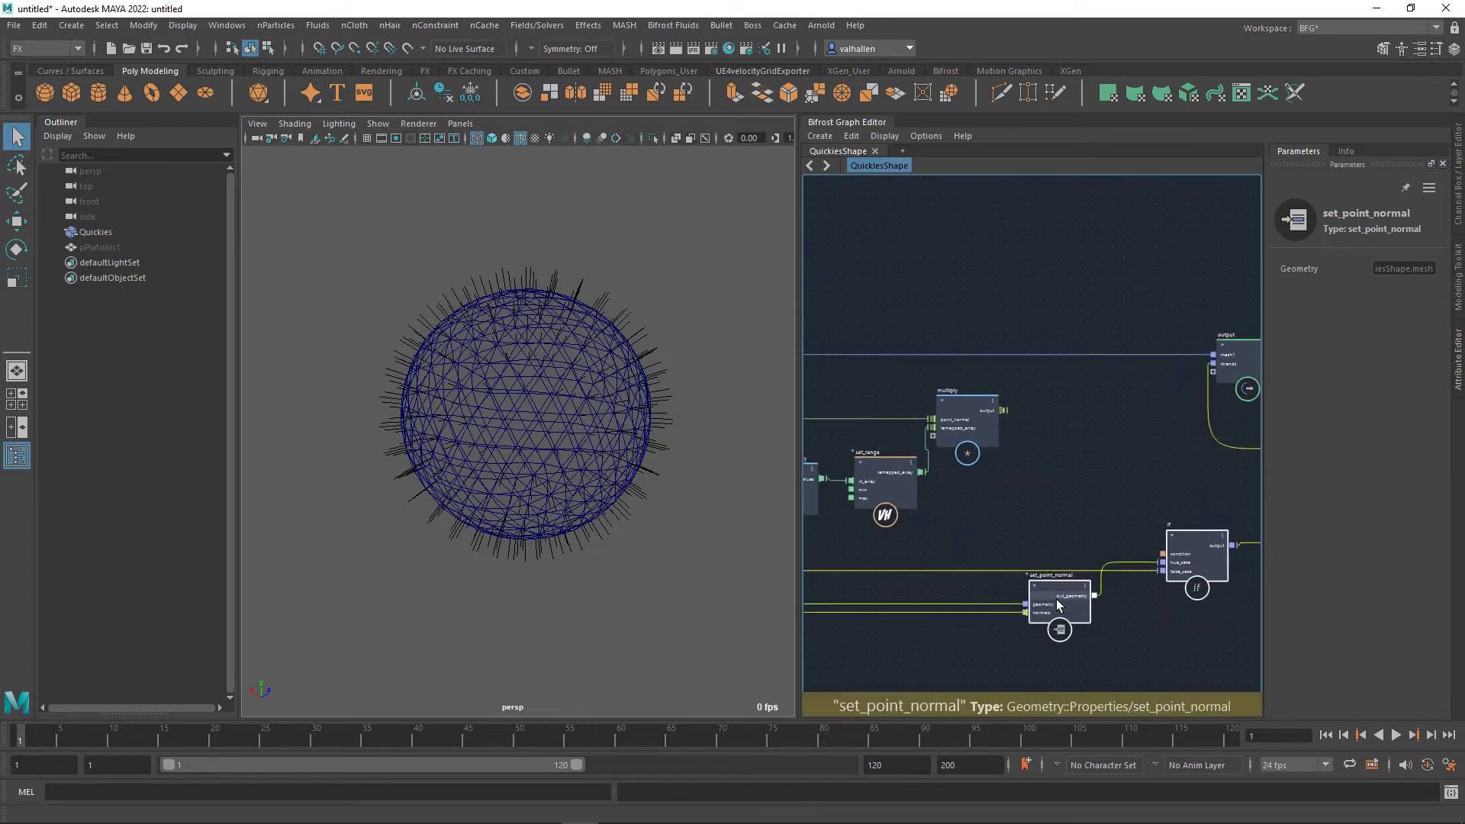
Move the set_point_normal node lower in the graph, away from the connection into the if node's false_case.
drag(1065, 600, 1067, 708)
click(1128, 642)
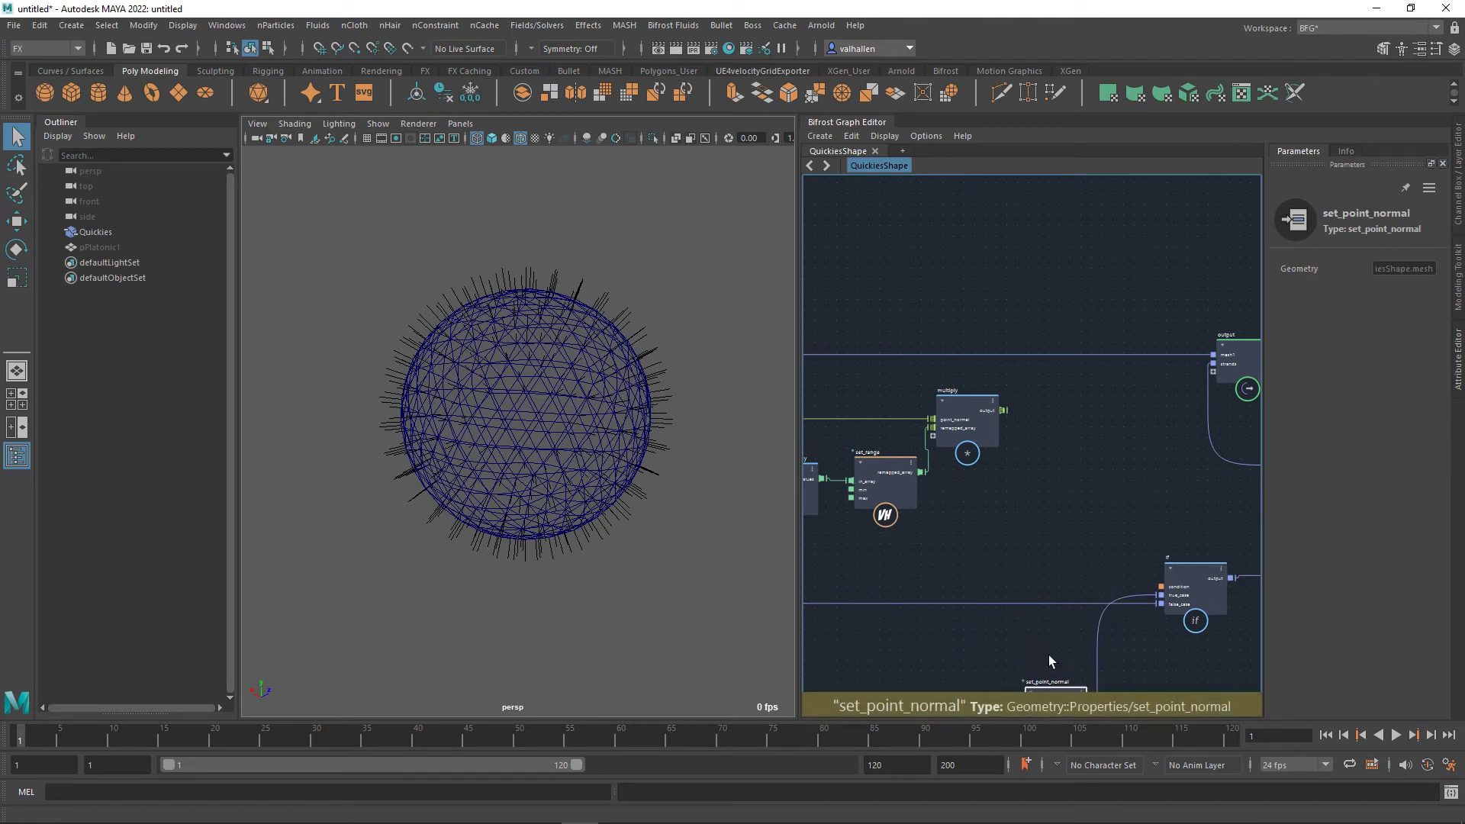
click(1059, 569)
middle_drag(1017, 569, 968, 542)
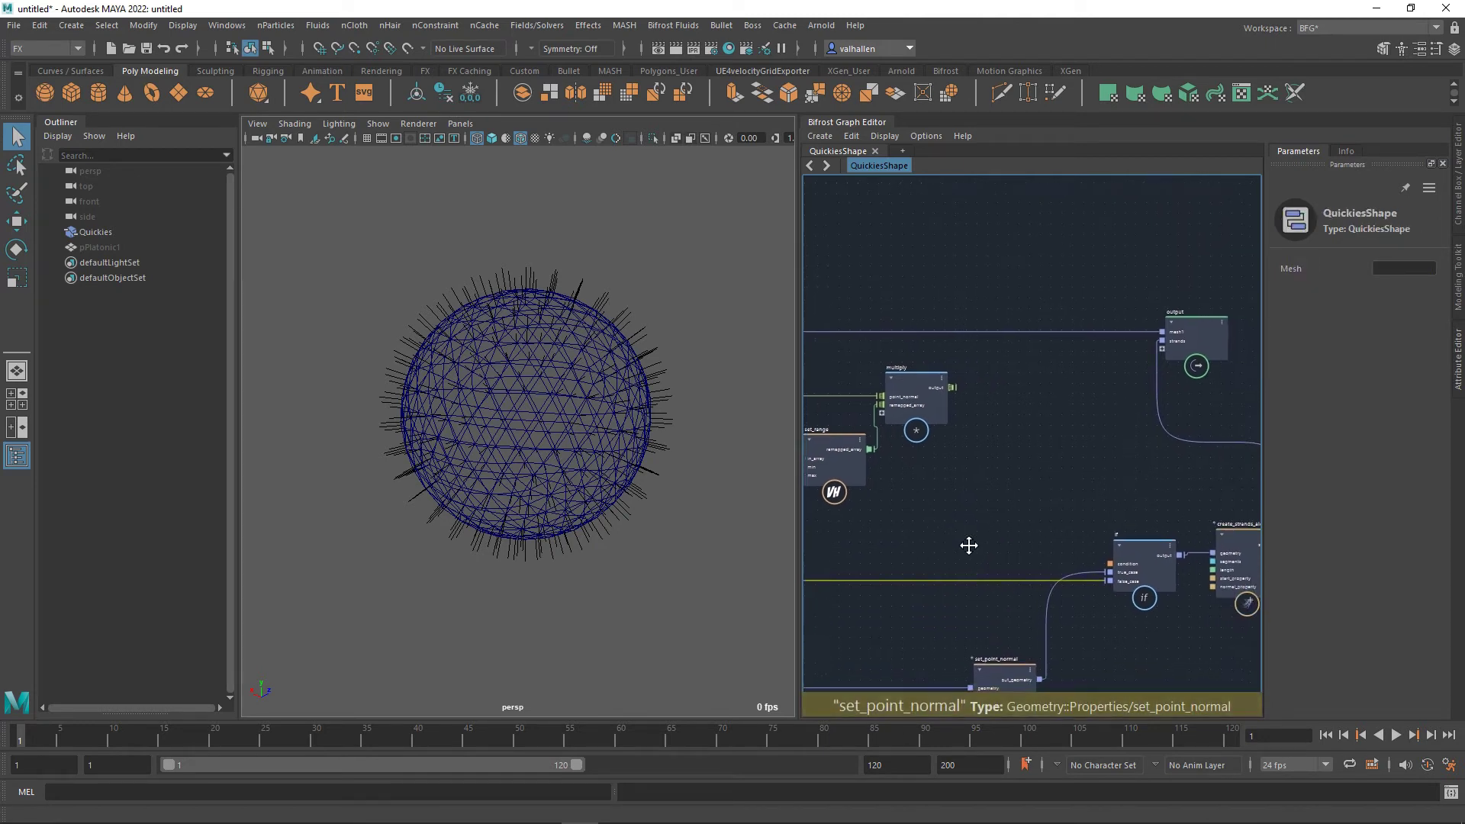
Switch the if node's Condition on and back off to compare the strands produced by its two cases.
click(1156, 544)
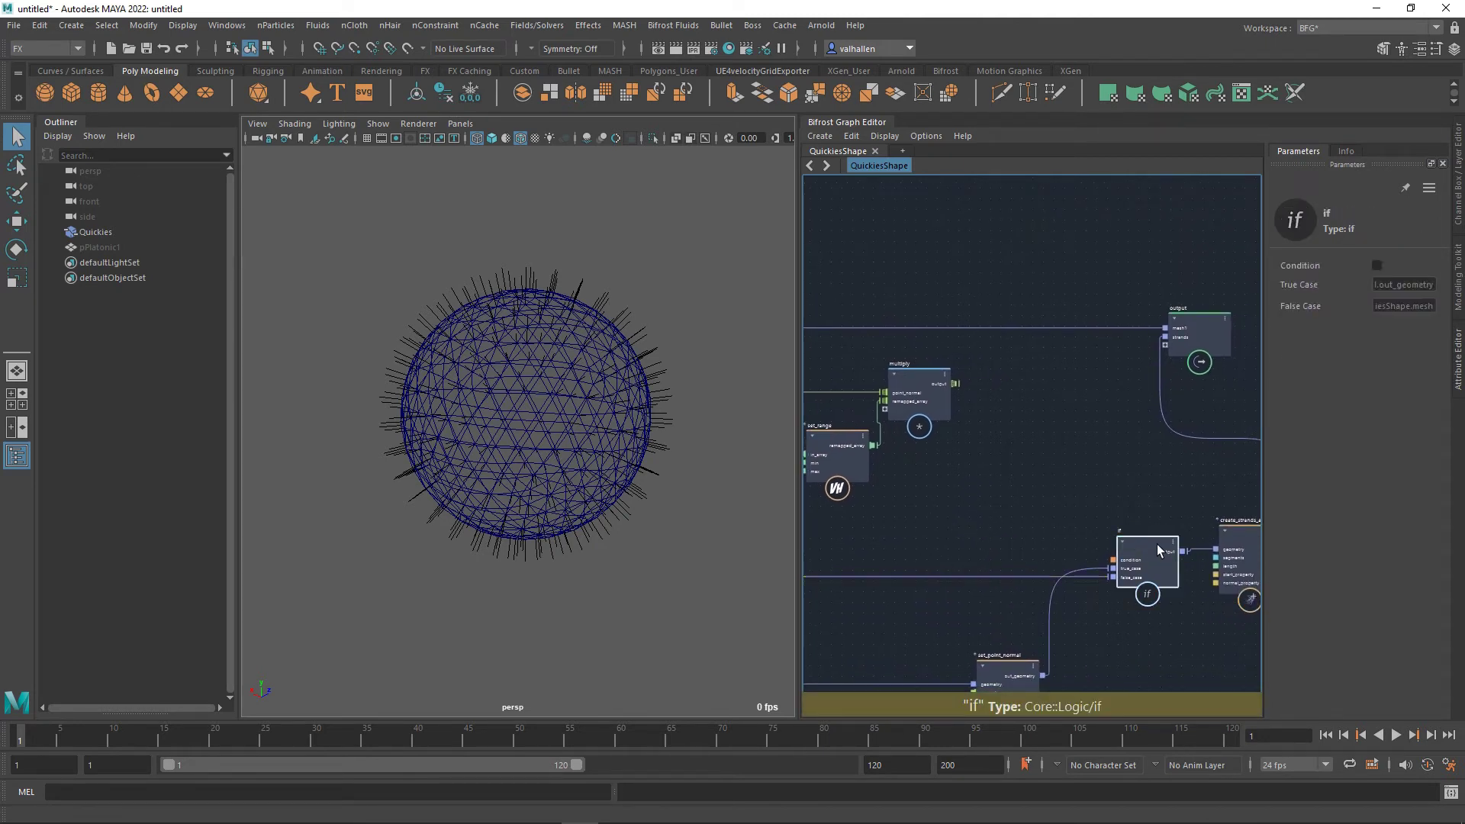
click(1376, 265)
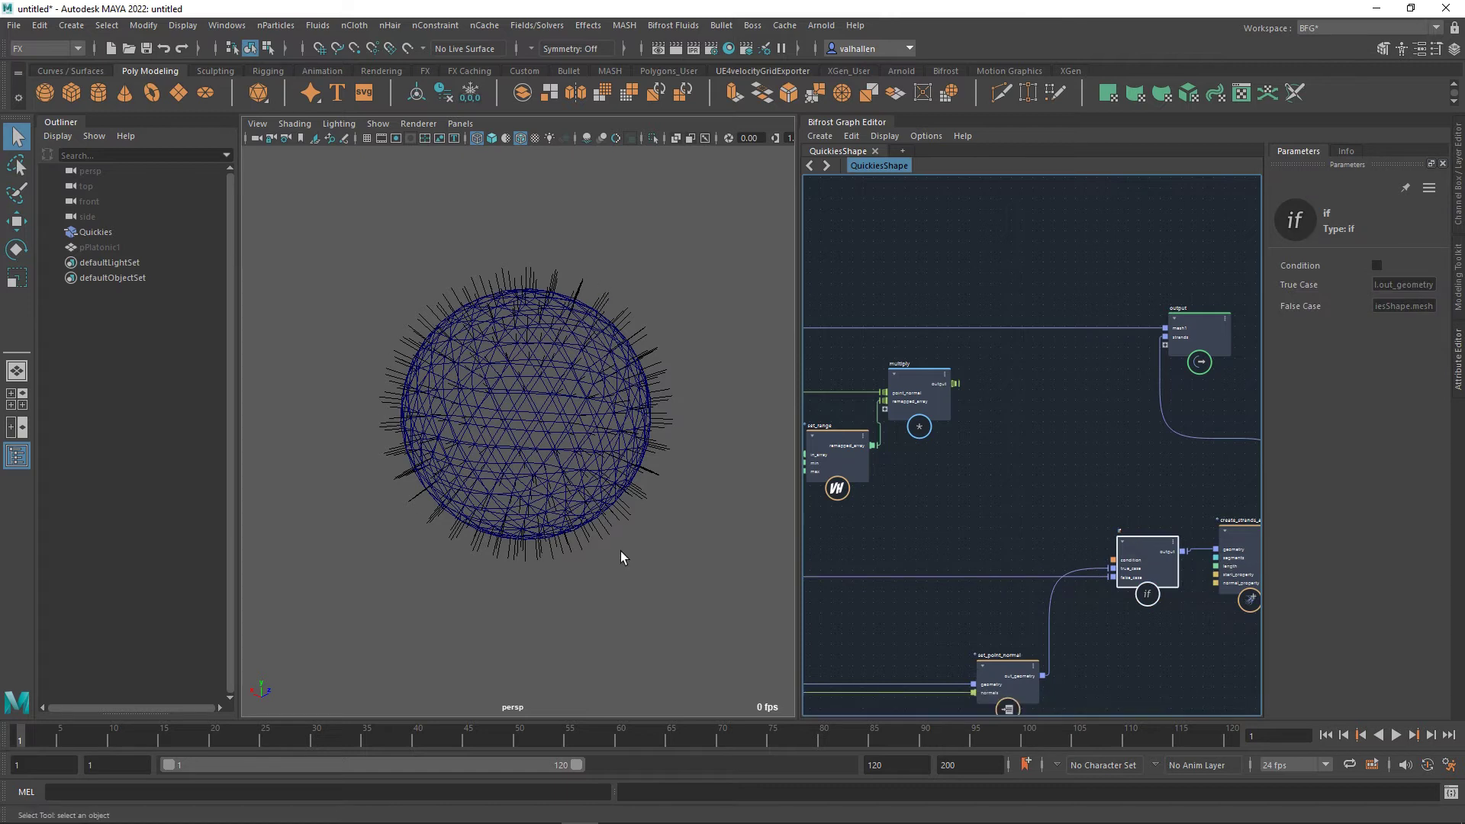
click(1377, 266)
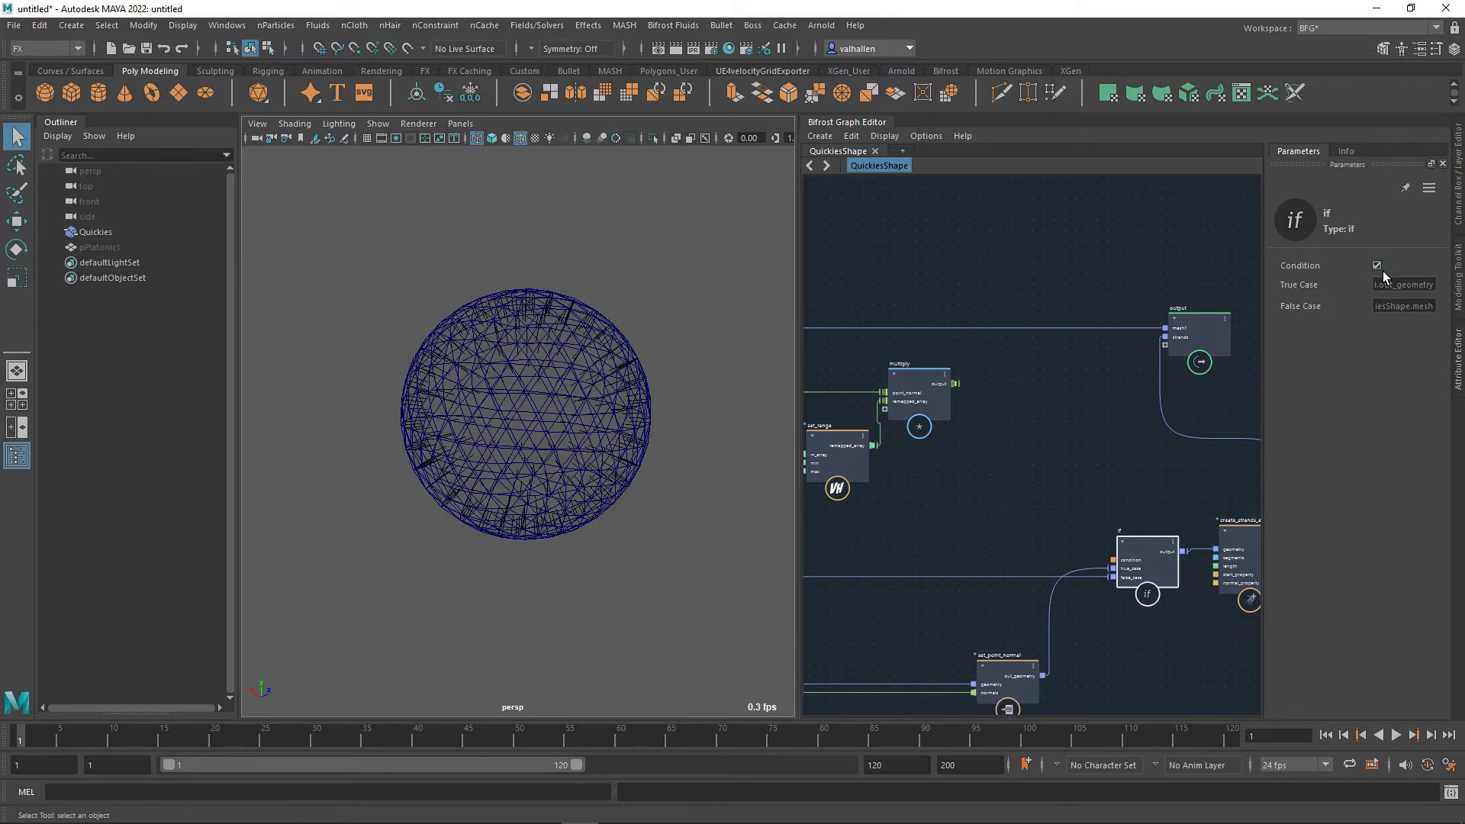
click(1380, 270)
Insert a second set_point_normal node on the mesh connection into false_case and feed its normals from the multiply output.
alt+middle_drag(969, 465, 994, 422)
click(1027, 512)
key(Tab)
text(set)
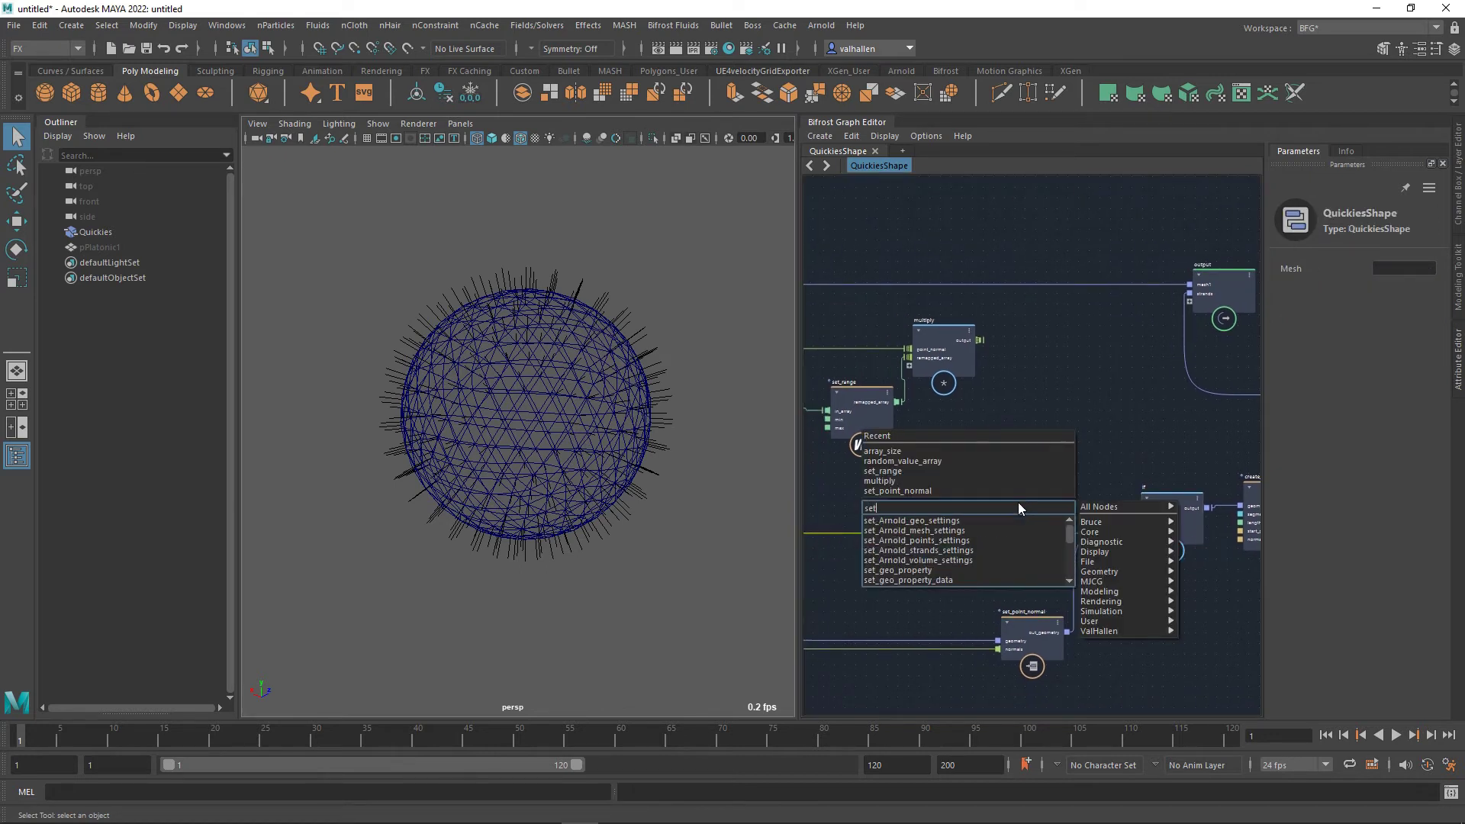
text(_point)
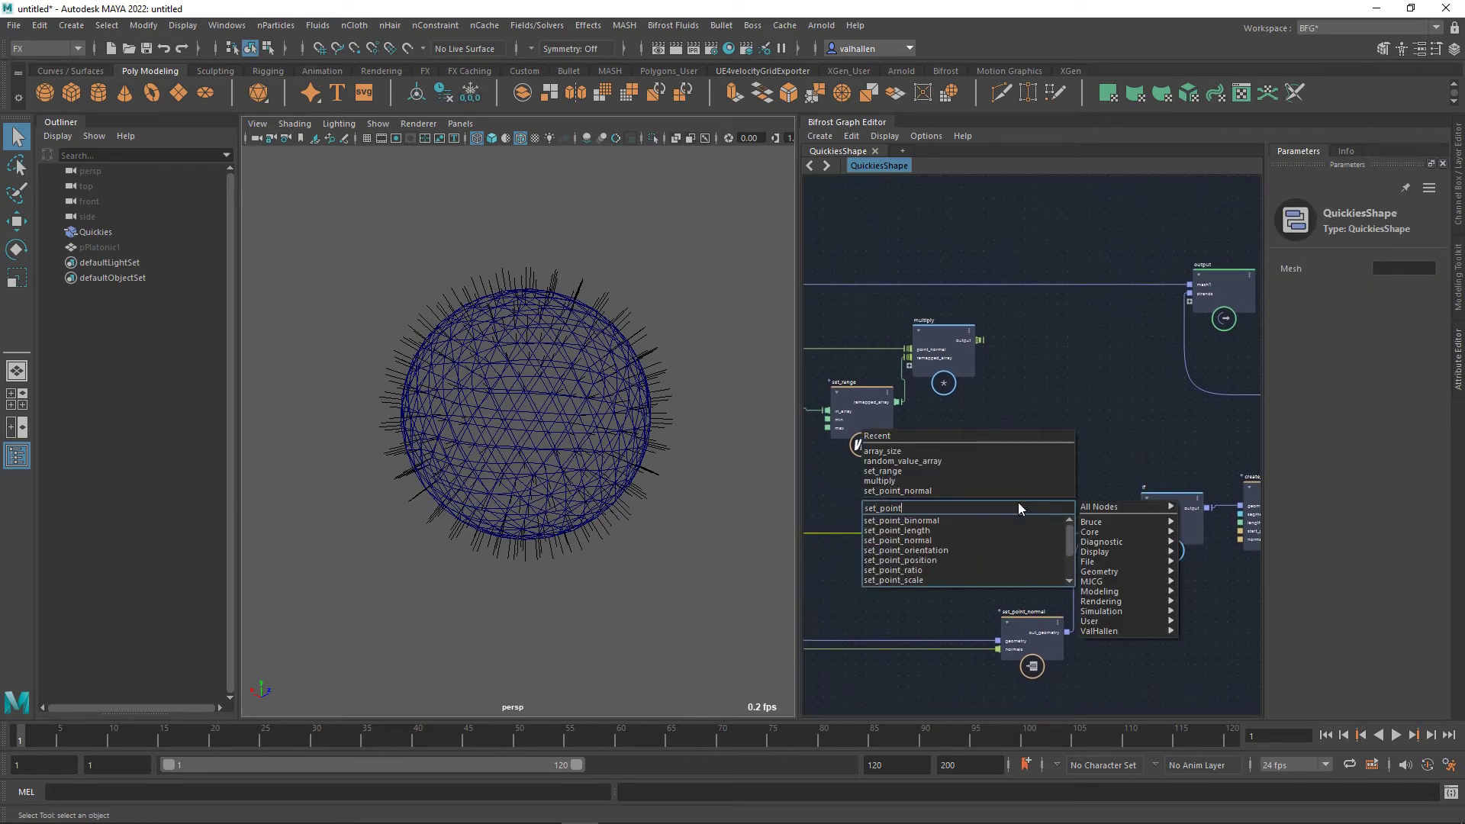
click(916, 543)
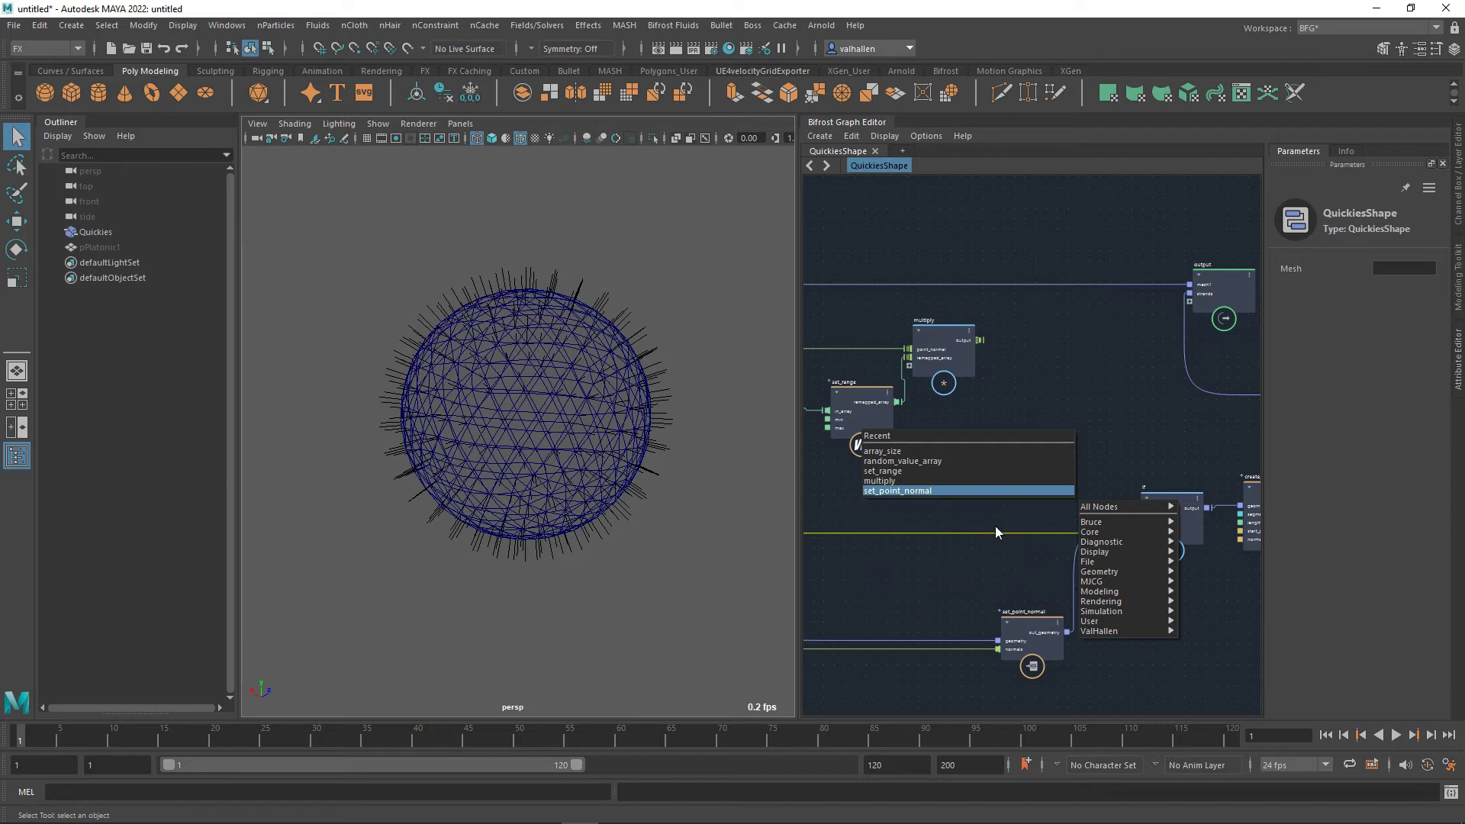
drag(1025, 524, 1077, 484)
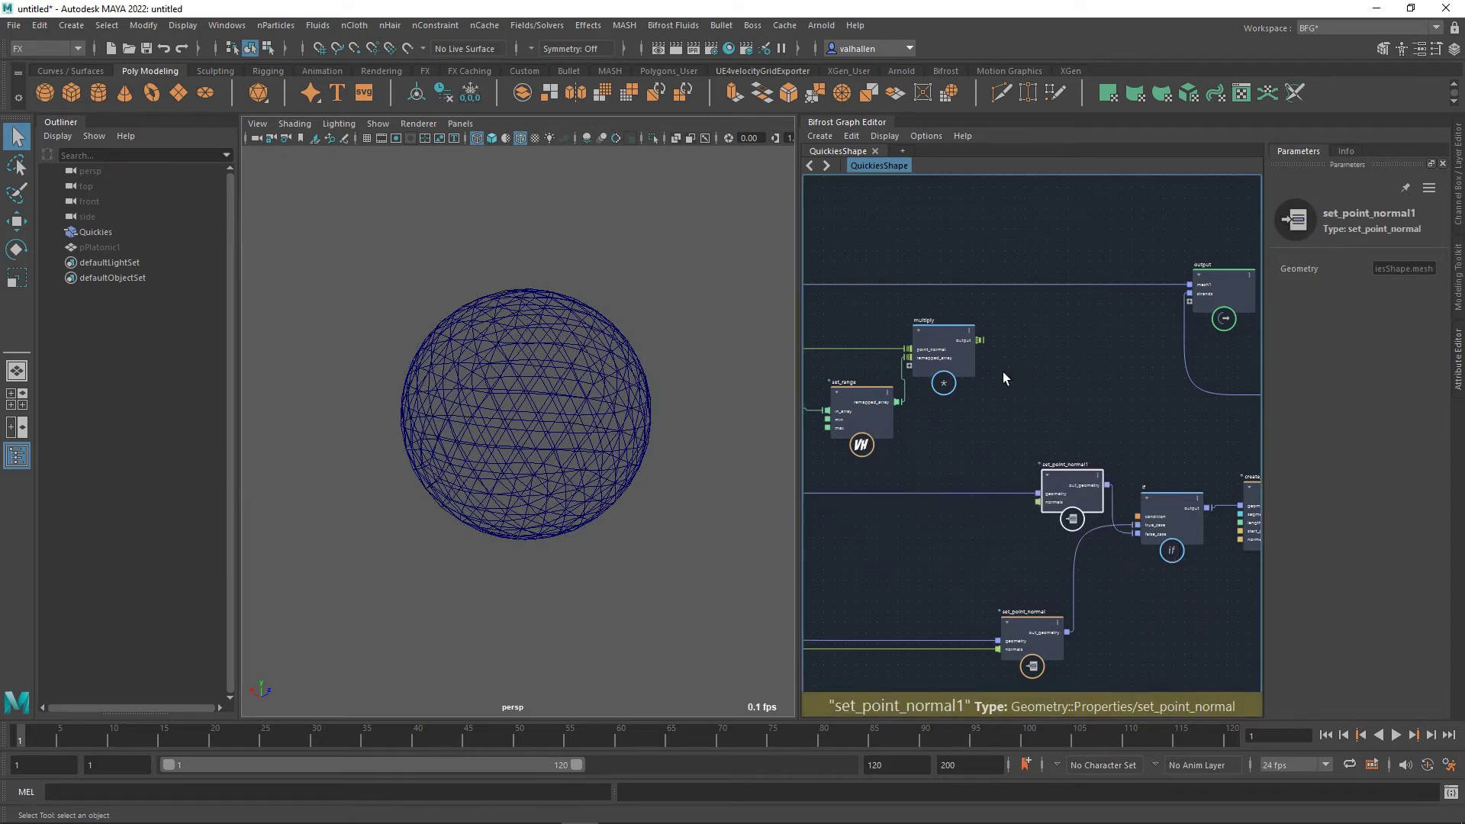
drag(981, 341, 1042, 505)
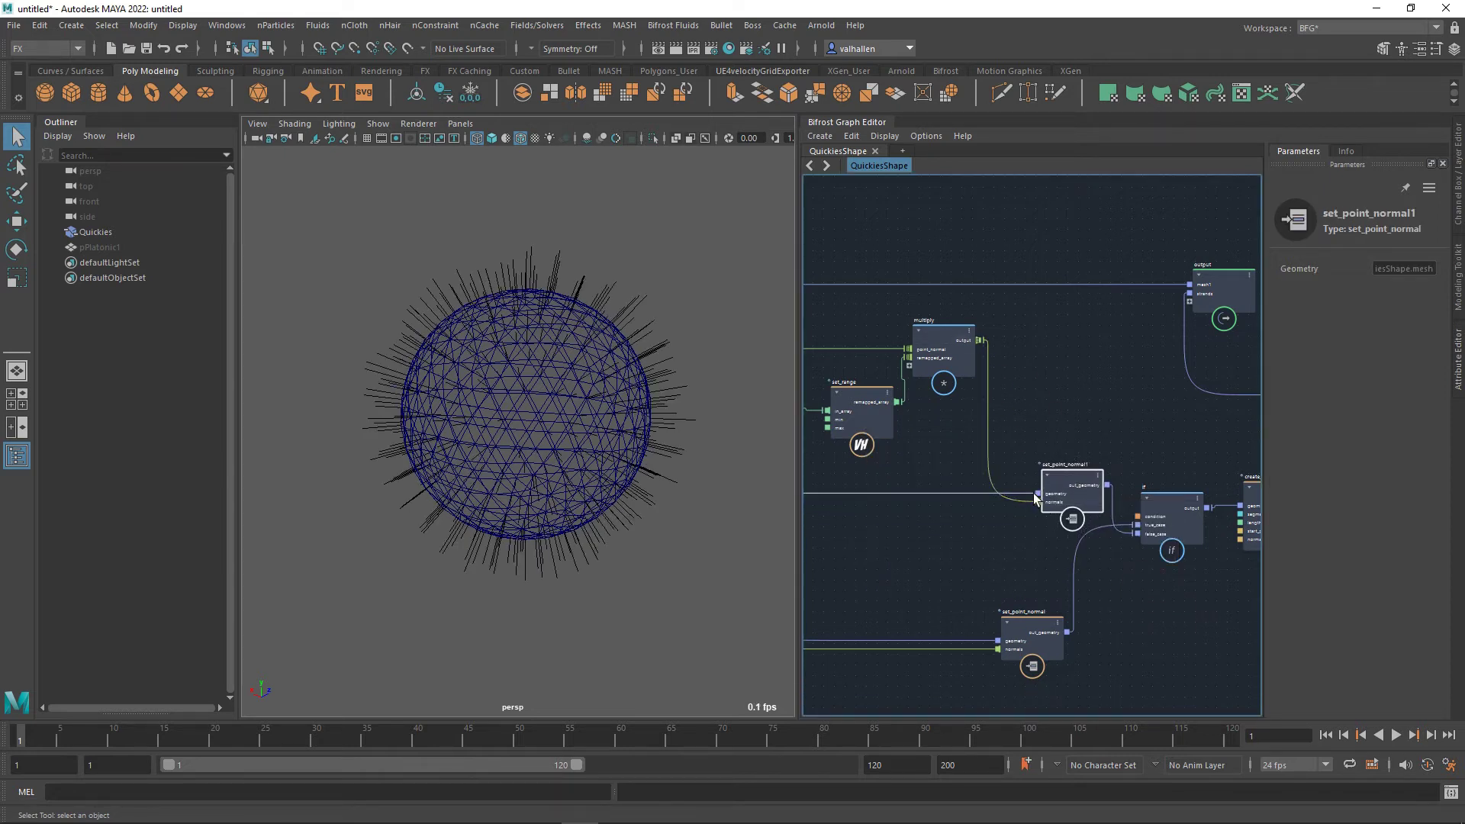
Set the set_range node's Min to 2 and Max to 6, and inspect the strands around the sphere.
alt+middle_drag(977, 442, 1158, 454)
alt+middle_drag(1006, 476, 1100, 481)
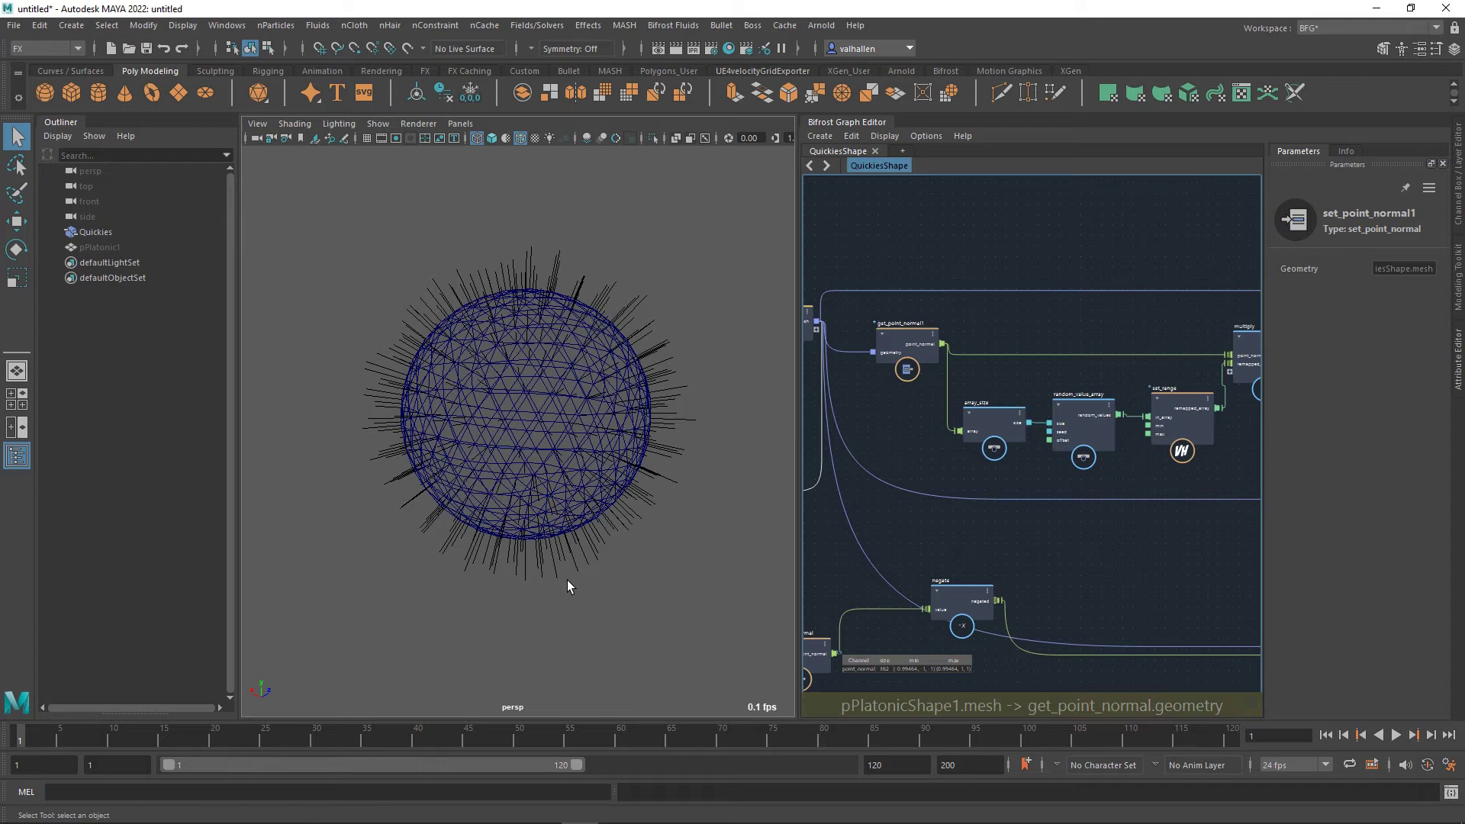
middle_drag(1058, 530, 984, 544)
alt+middle_drag(967, 463, 967, 483)
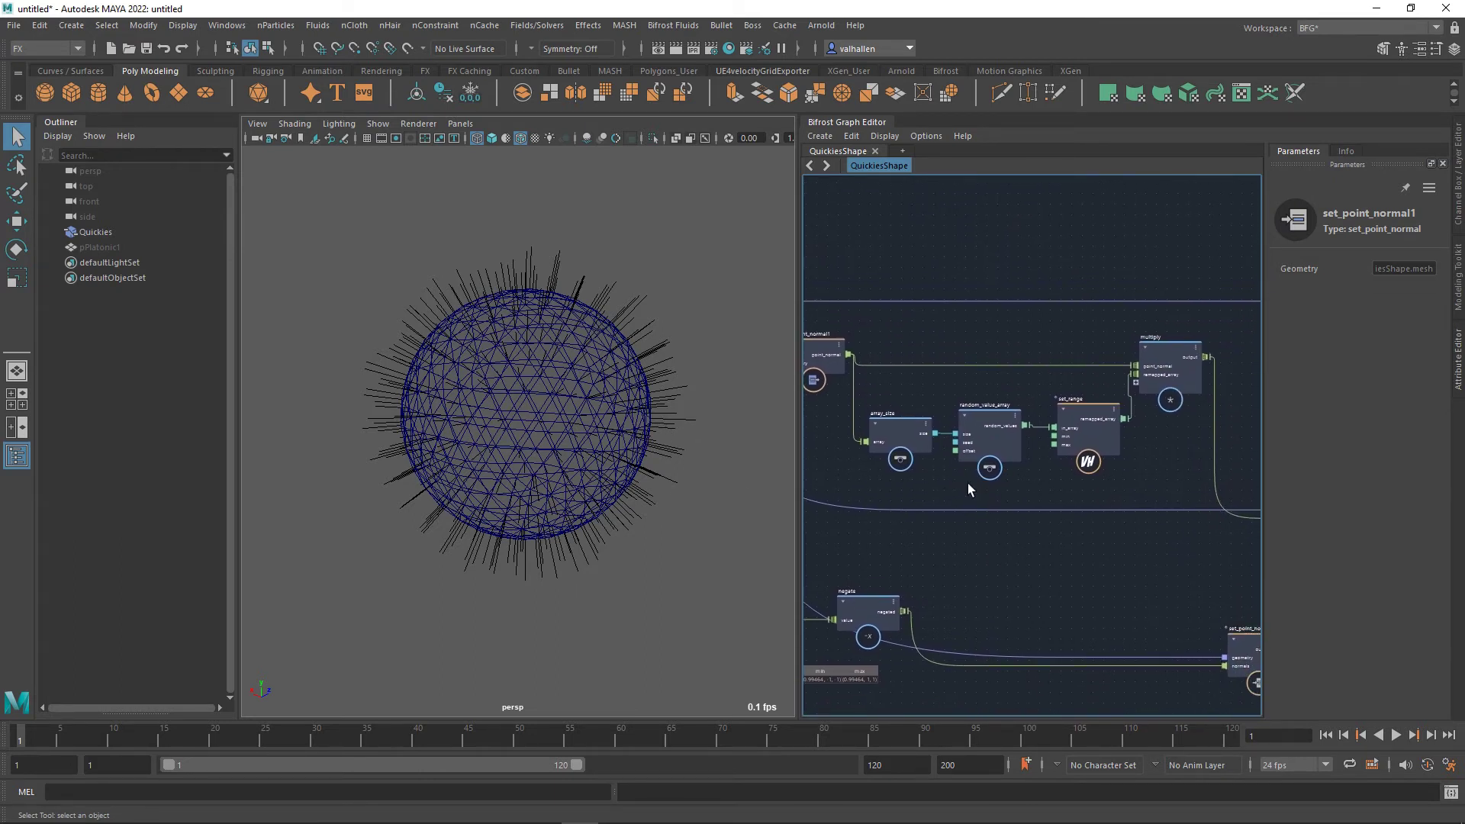
alt+right_drag(998, 488, 1050, 493)
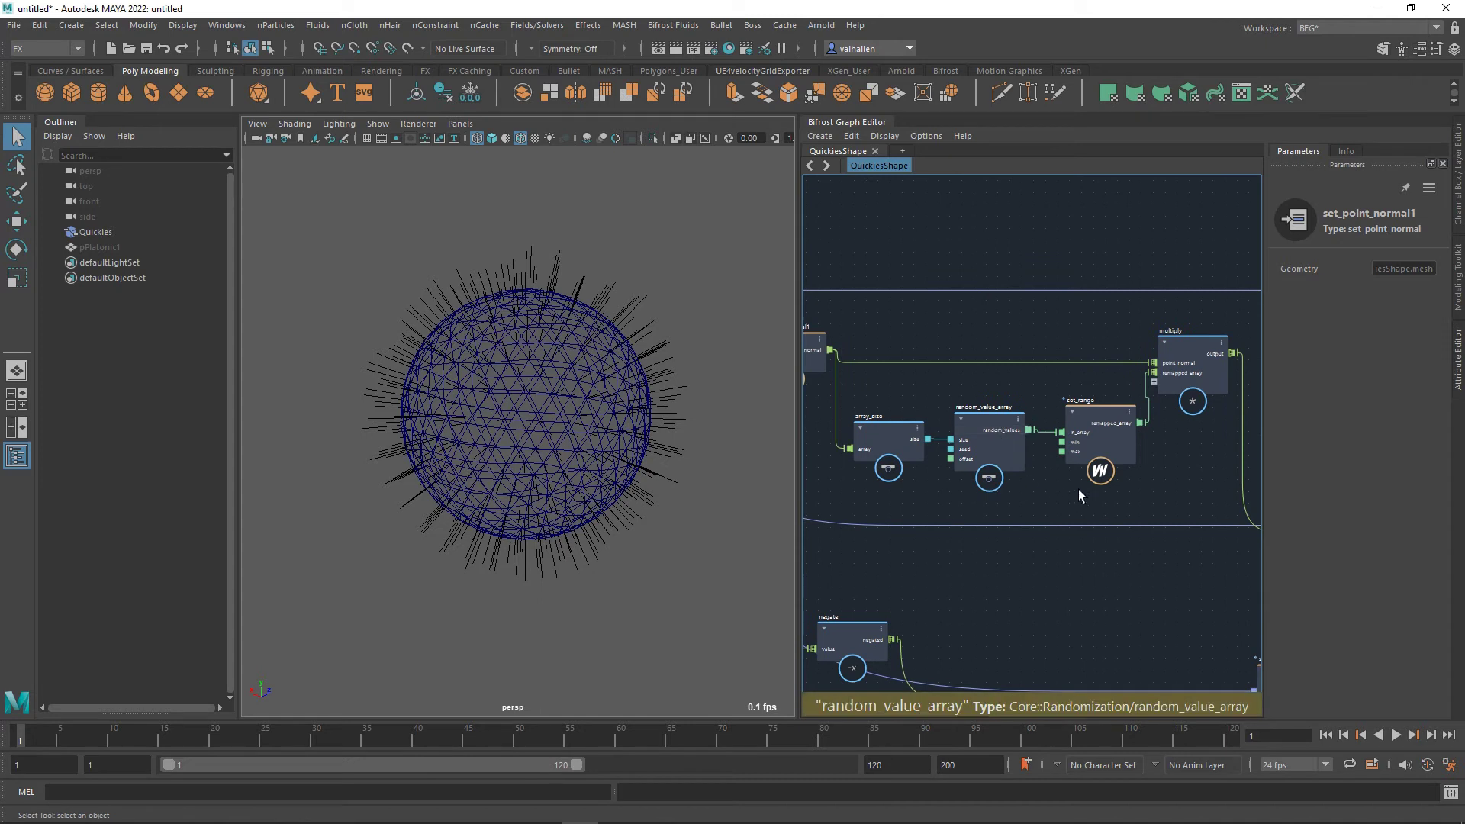
middle_drag(1078, 491, 1055, 494)
click(1073, 424)
click(1377, 269)
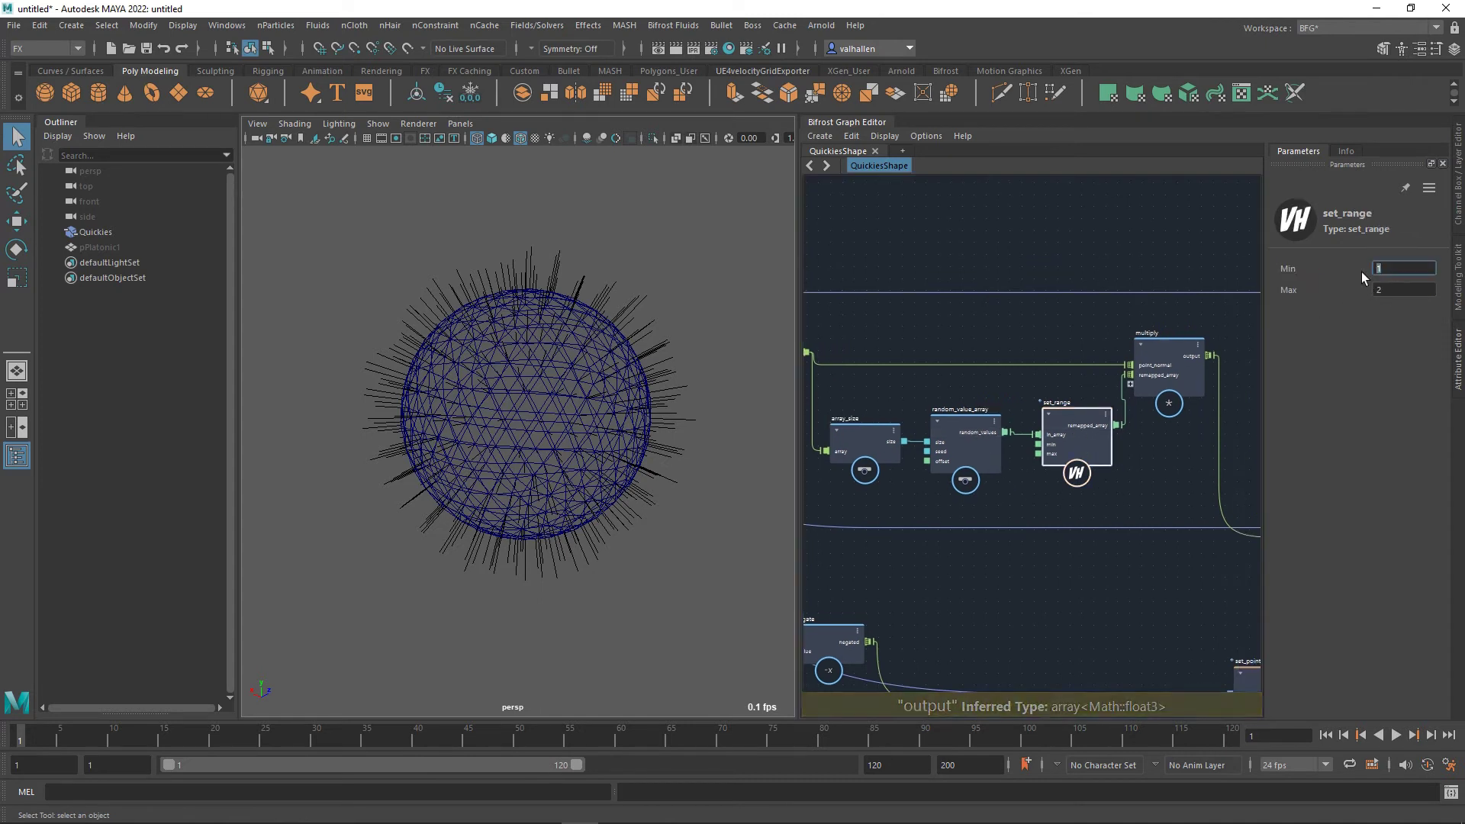
text(2)
key(Tab)
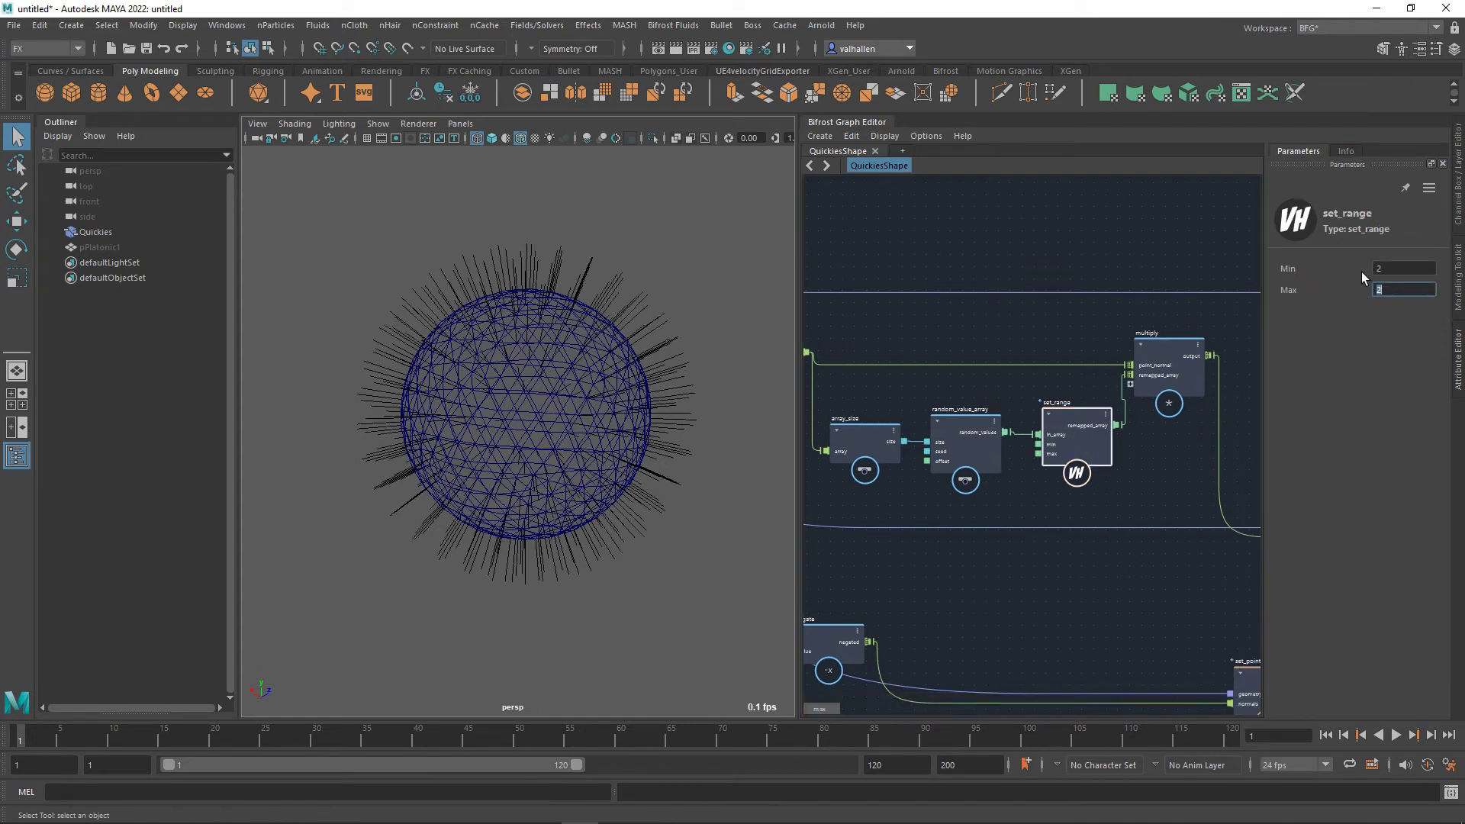
text(6)
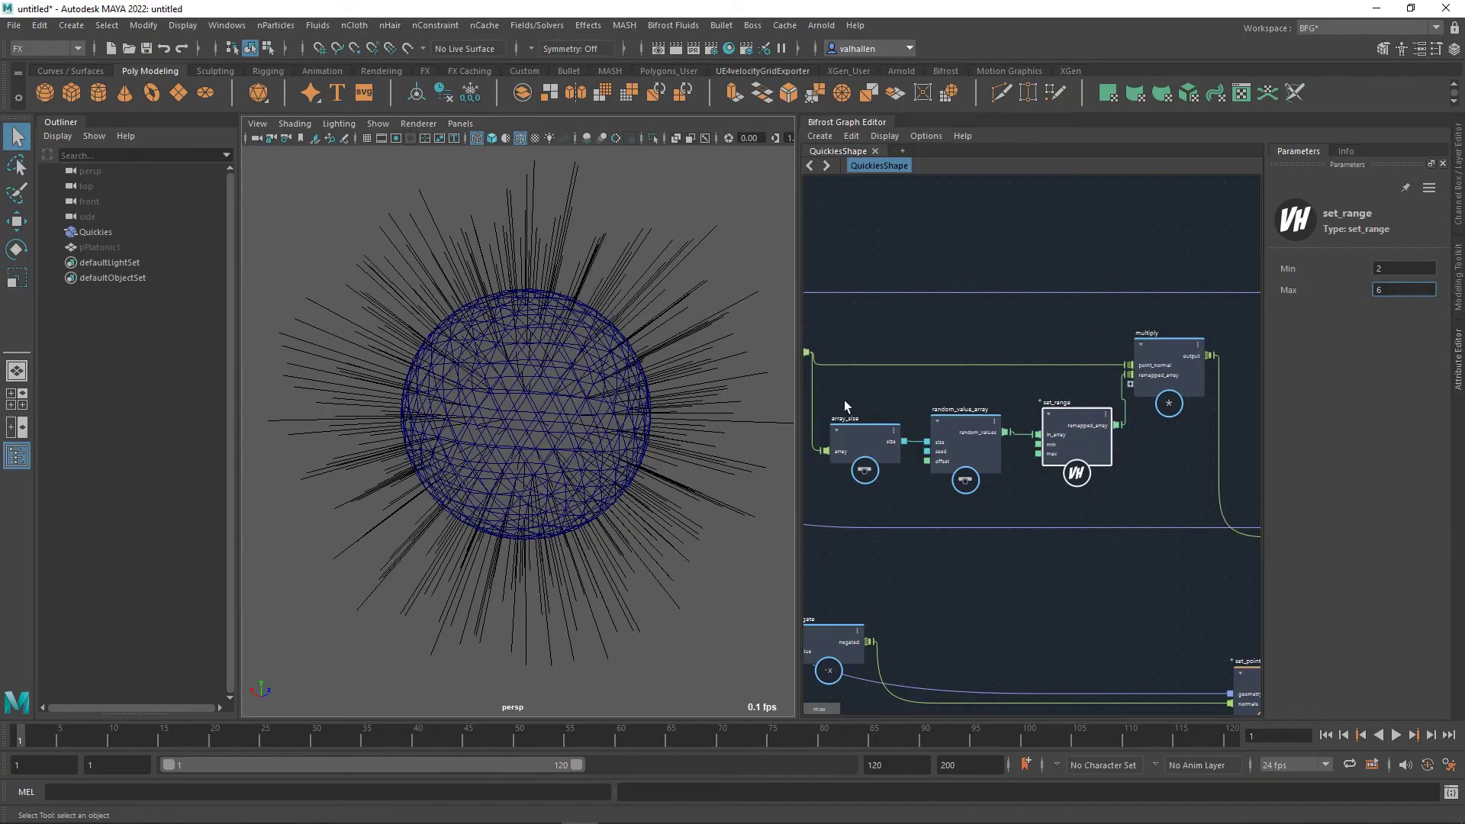
alt+drag(465, 416, 412, 454)
Insert a normalize node between the multiply output and the normals input of set_point_normal1.
middle_drag(1089, 610, 910, 472)
middle_drag(1030, 440, 984, 556)
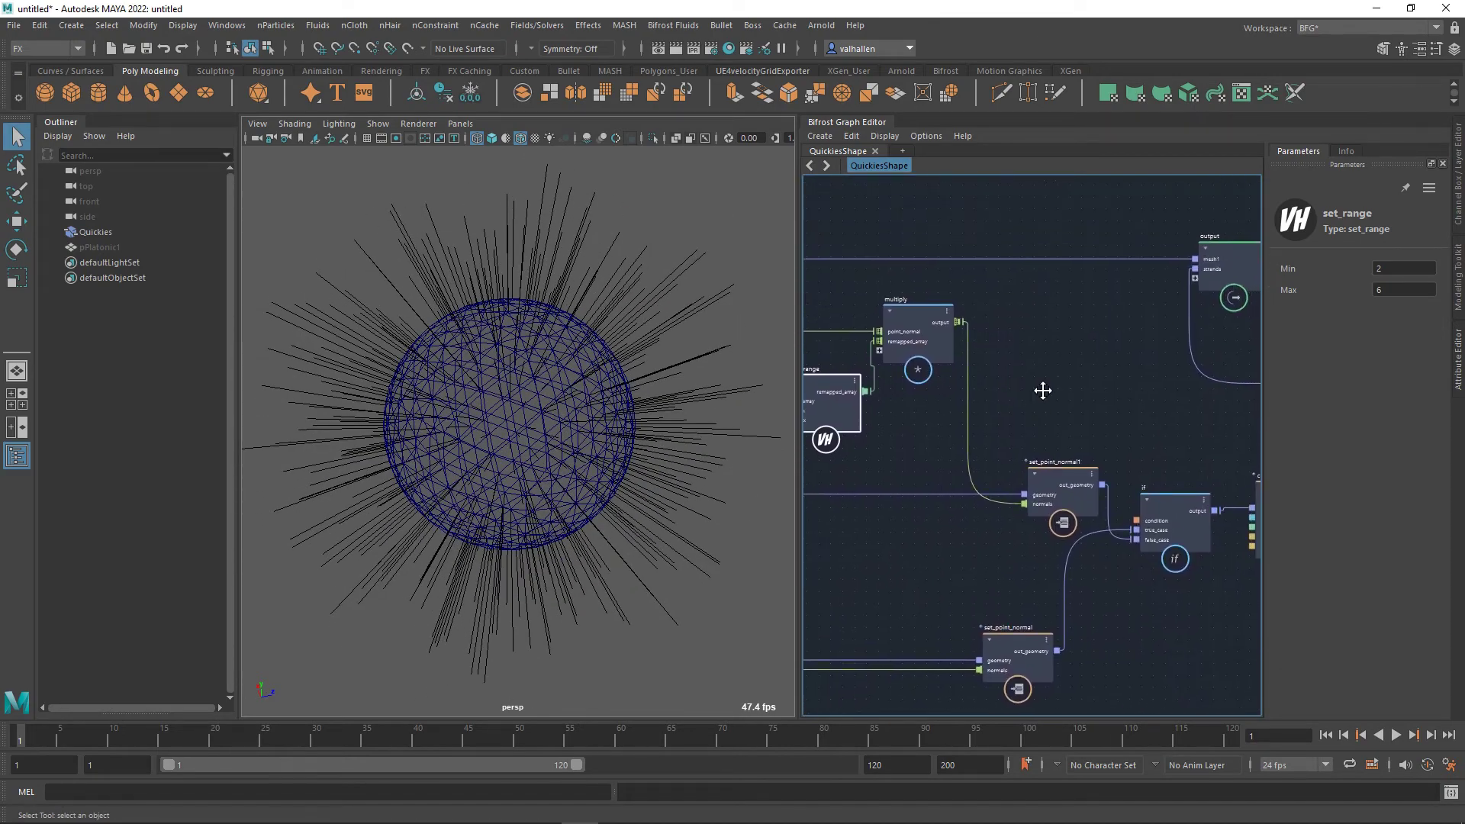
middle_drag(1042, 391, 979, 442)
click(941, 447)
key(Tab)
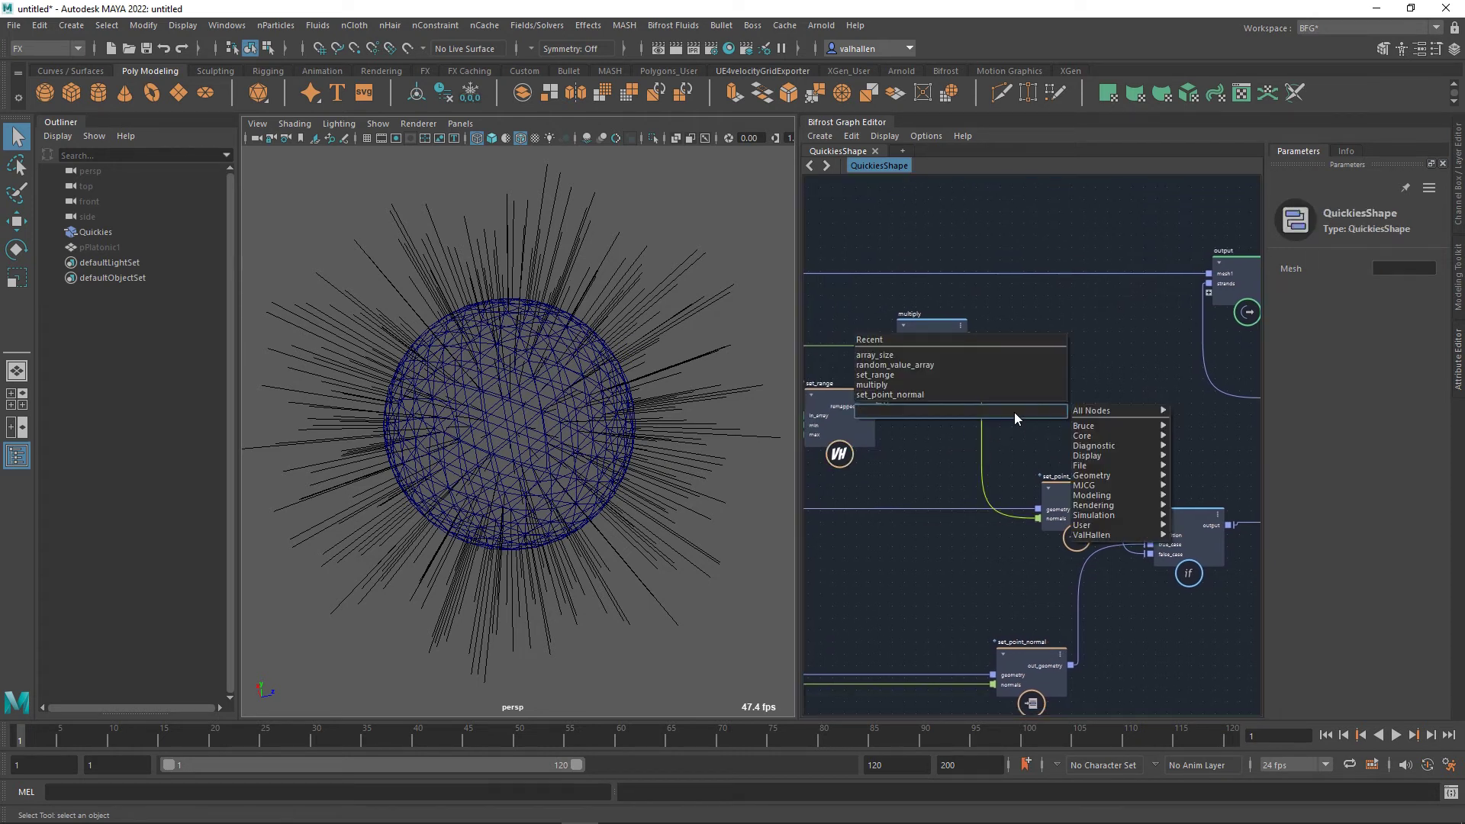
text(normalize)
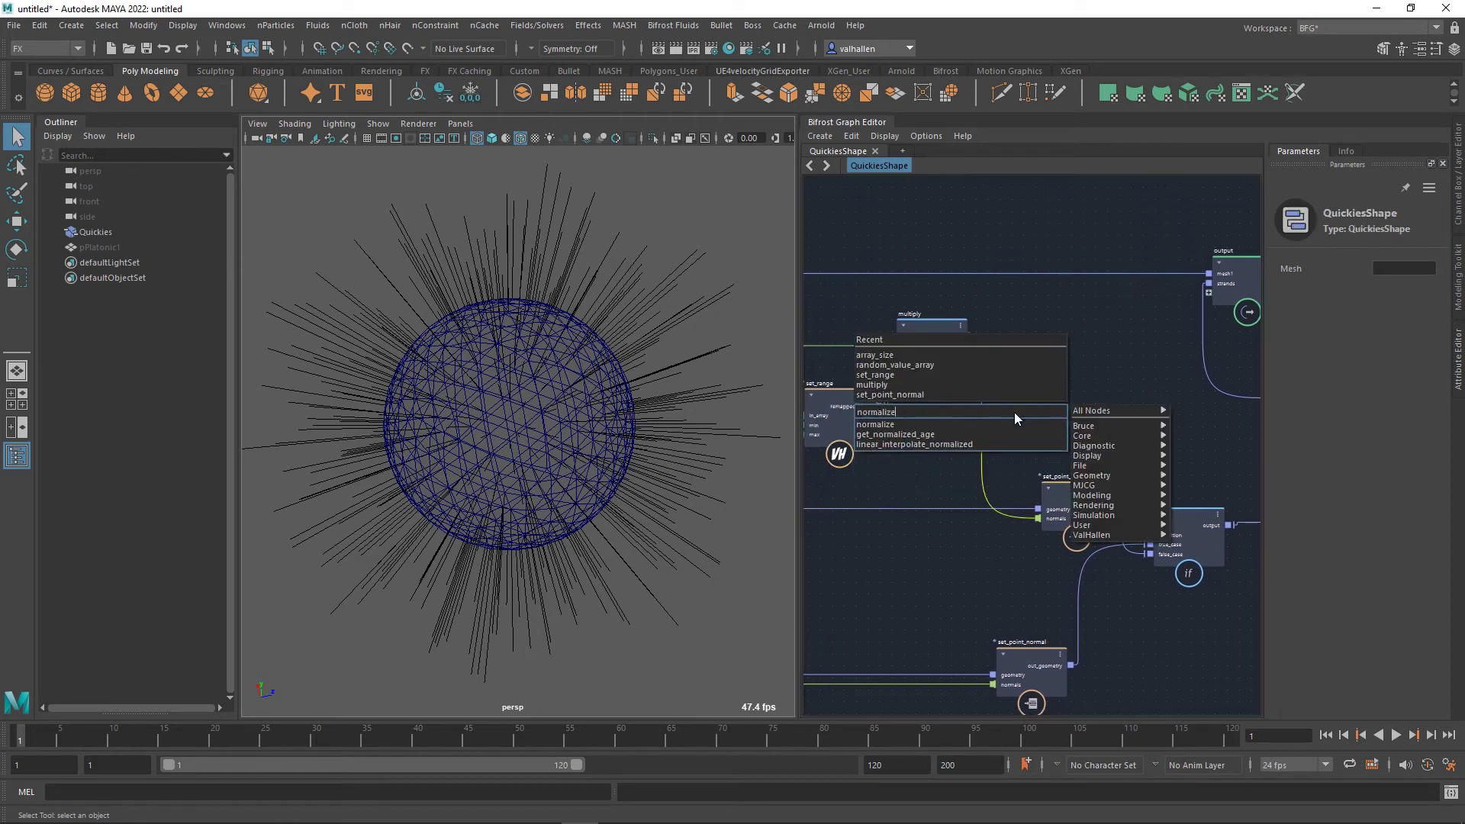
key(Down)
key(Return)
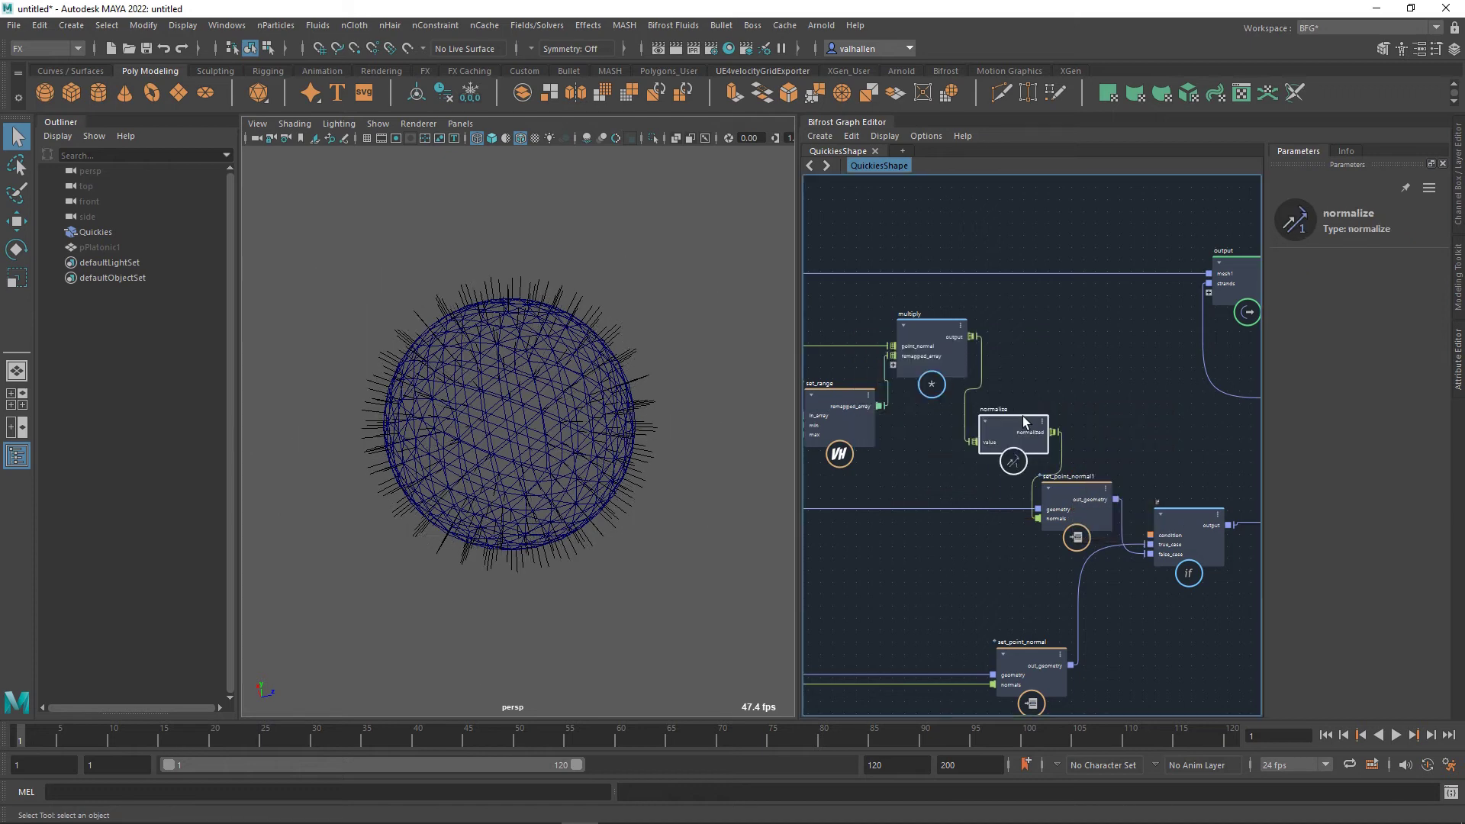
Reconnect the multiply output directly to set_point_normal1's normals and remove the normalize node.
drag(1024, 421, 1035, 376)
drag(971, 336, 1037, 519)
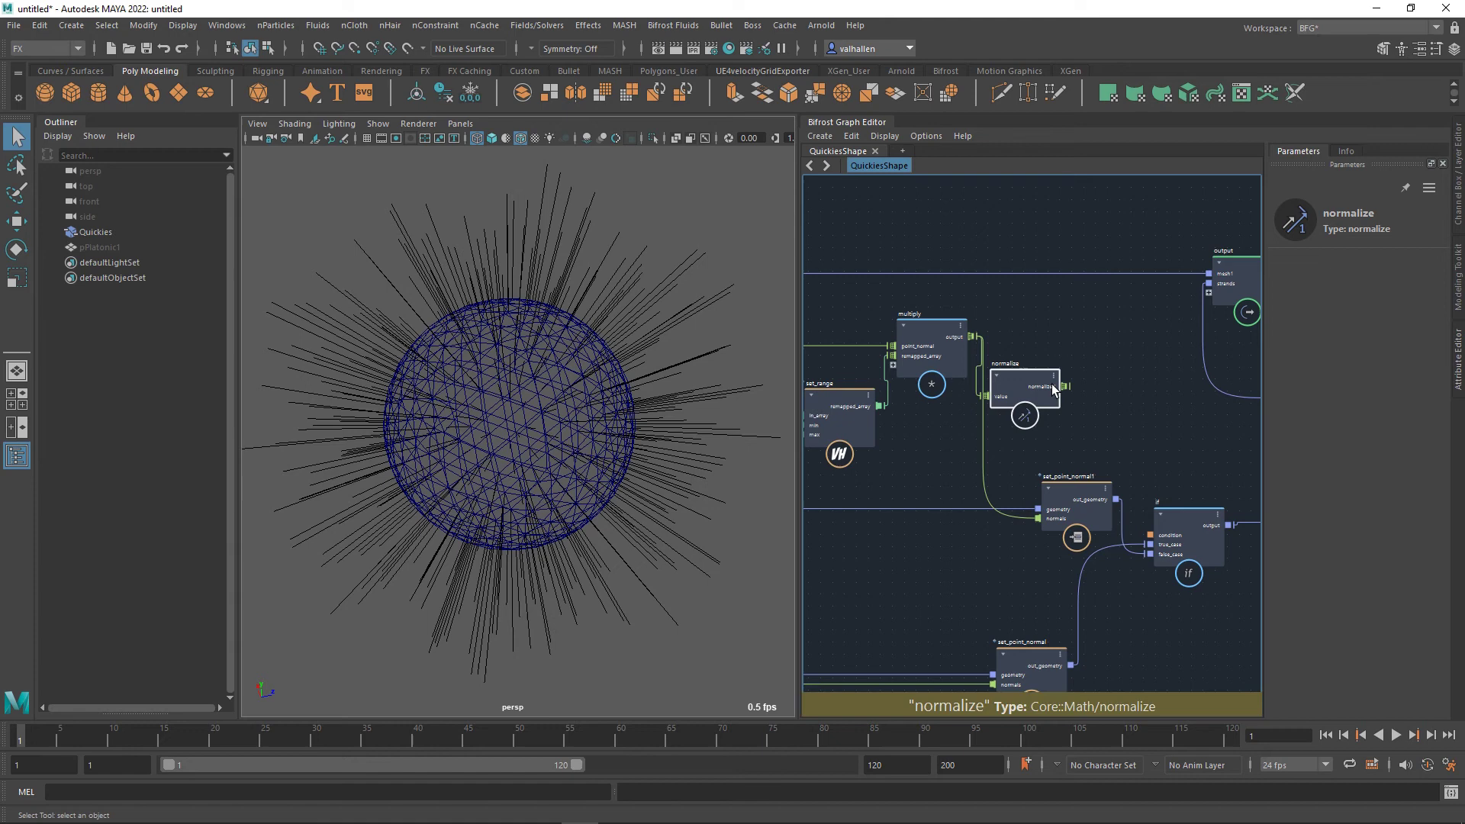
key(Delete)
Reposition the set_point_normal1 node and its neighbouring nodes to tidy the downstream part of the graph.
alt+middle_drag(957, 434, 1219, 423)
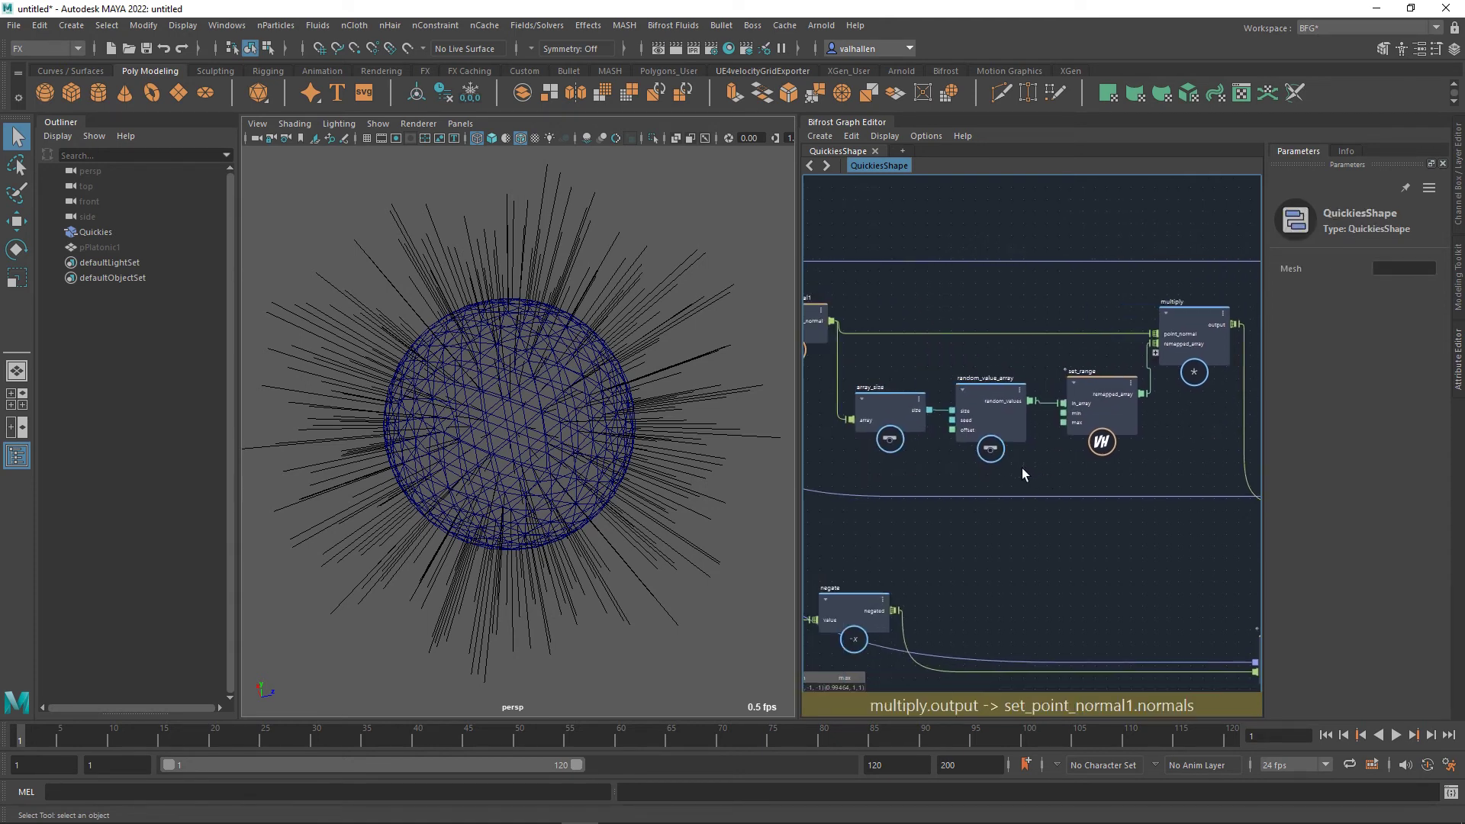
alt+middle_drag(1042, 479, 1045, 441)
scroll(1077, 459, down, 4)
alt+middle_drag(1039, 531, 832, 461)
alt+middle_drag(922, 472, 1151, 391)
alt+right_drag(1152, 391, 1022, 472)
alt+middle_drag(1022, 472, 1008, 492)
drag(923, 498, 1231, 406)
drag(1200, 452, 1163, 548)
alt+middle_drag(1180, 471, 1047, 616)
alt+right_drag(1046, 617, 1133, 499)
alt+middle_drag(1128, 500, 1122, 581)
drag(1112, 554, 1112, 533)
alt+middle_drag(906, 541, 1100, 594)
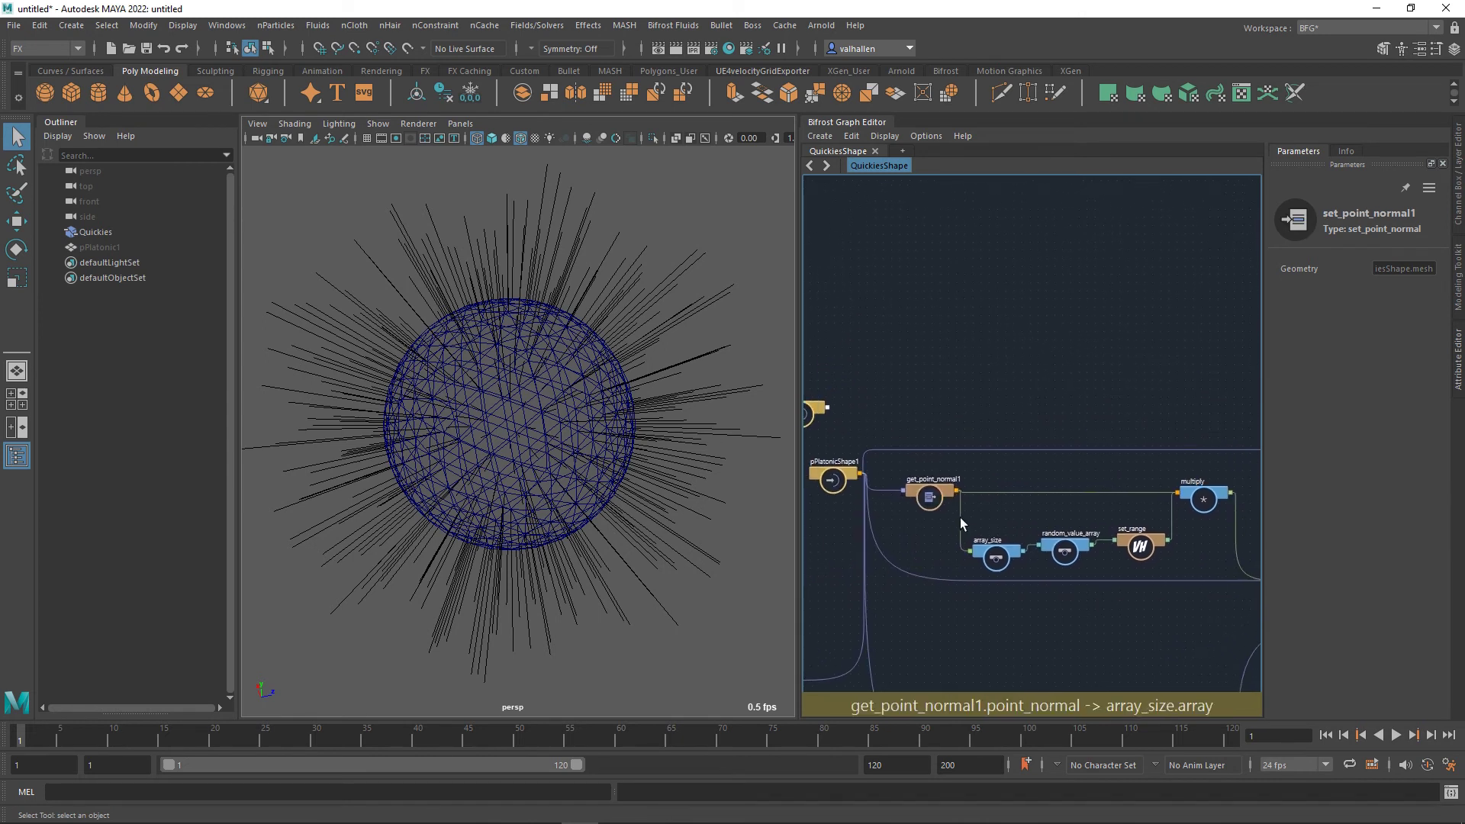
Examine the get_point_normal1 and array_size nodes and the point_normal watchpoint beside the negate node.
click(928, 498)
alt+middle_drag(981, 456, 997, 412)
alt+right_drag(997, 412, 1009, 408)
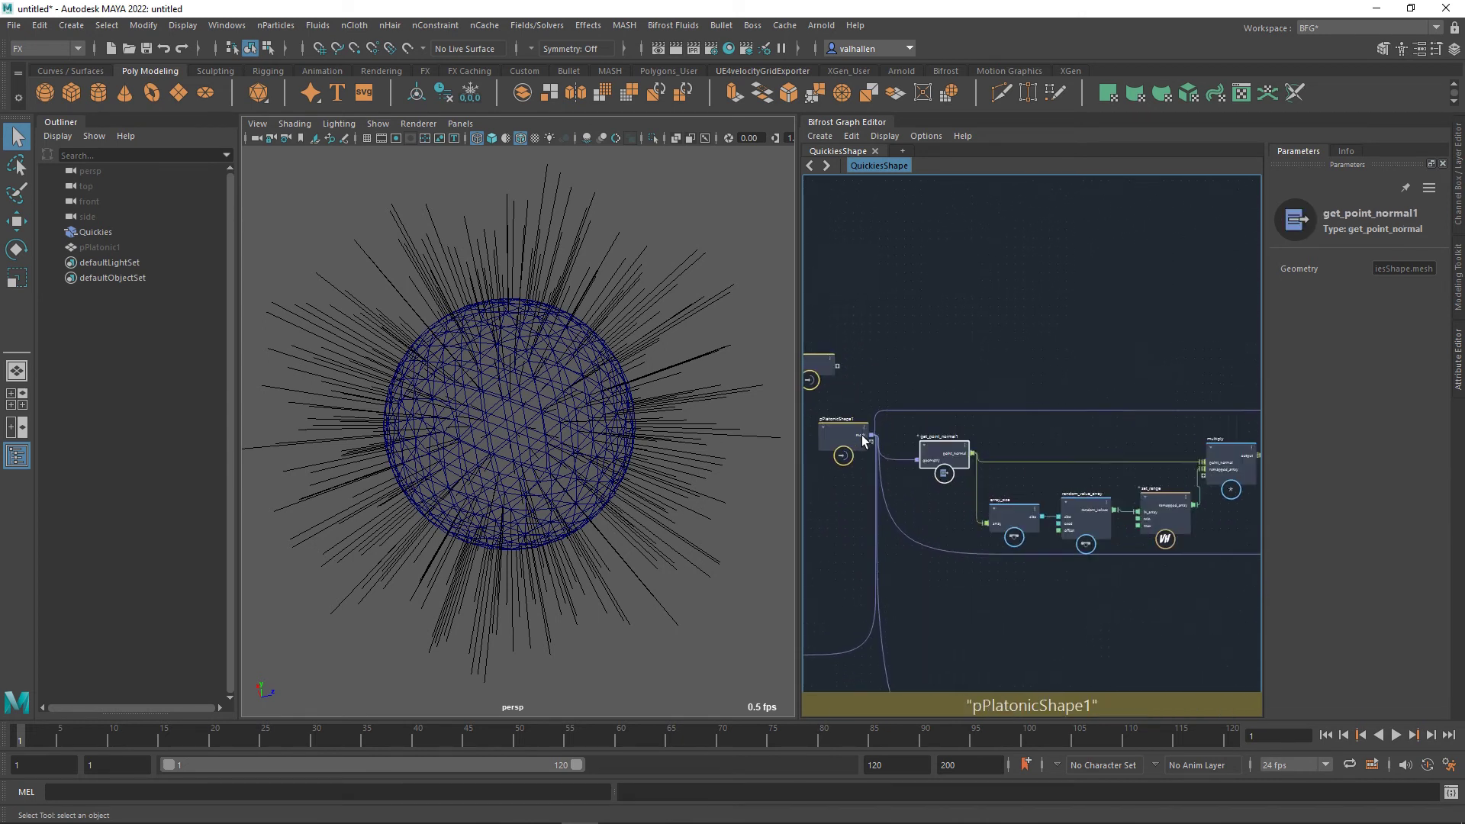
scroll(862, 435, up, 1)
alt+middle_drag(1025, 446, 906, 387)
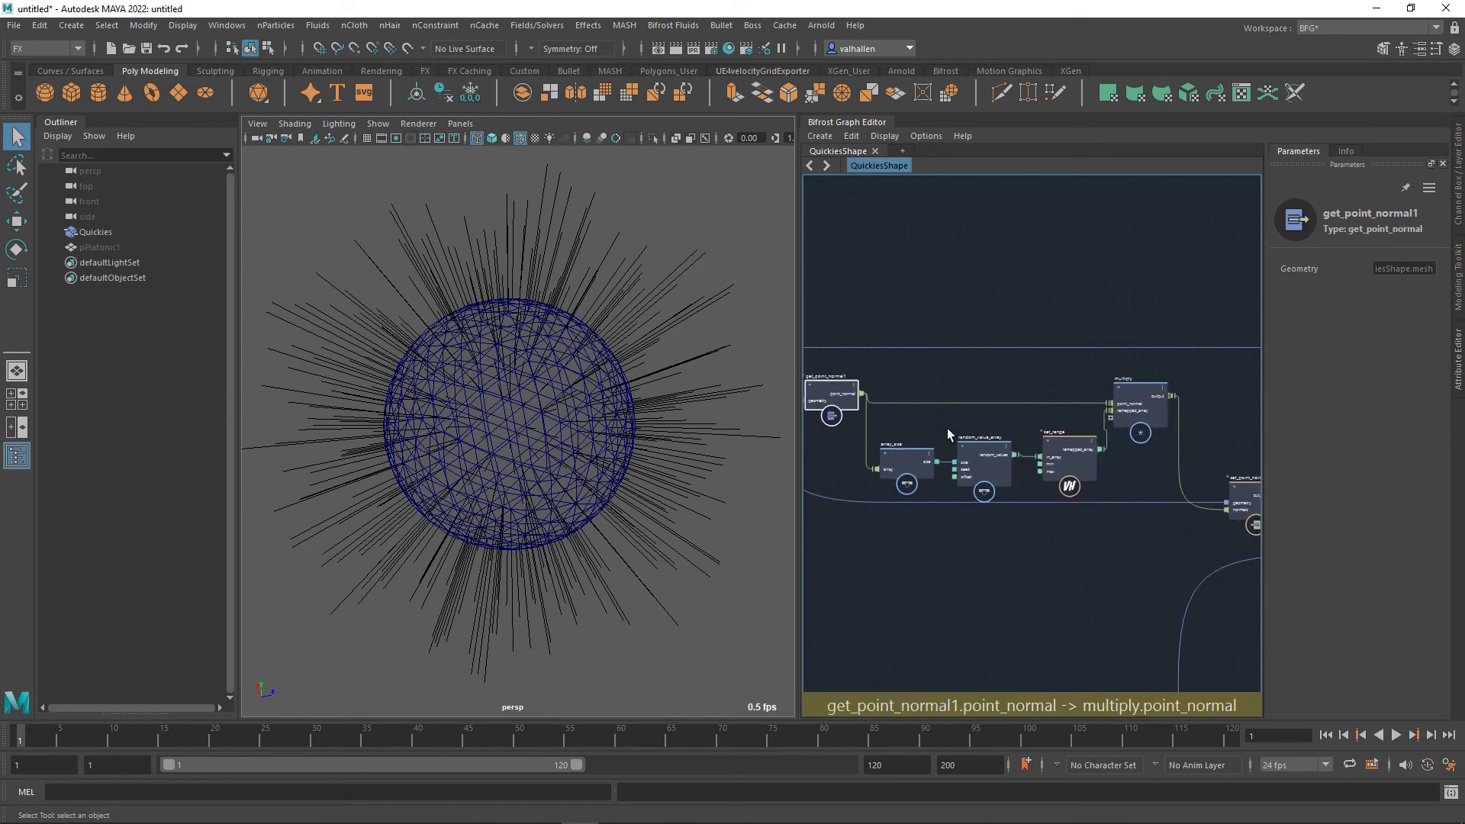
click(917, 466)
scroll(936, 456, up, 2)
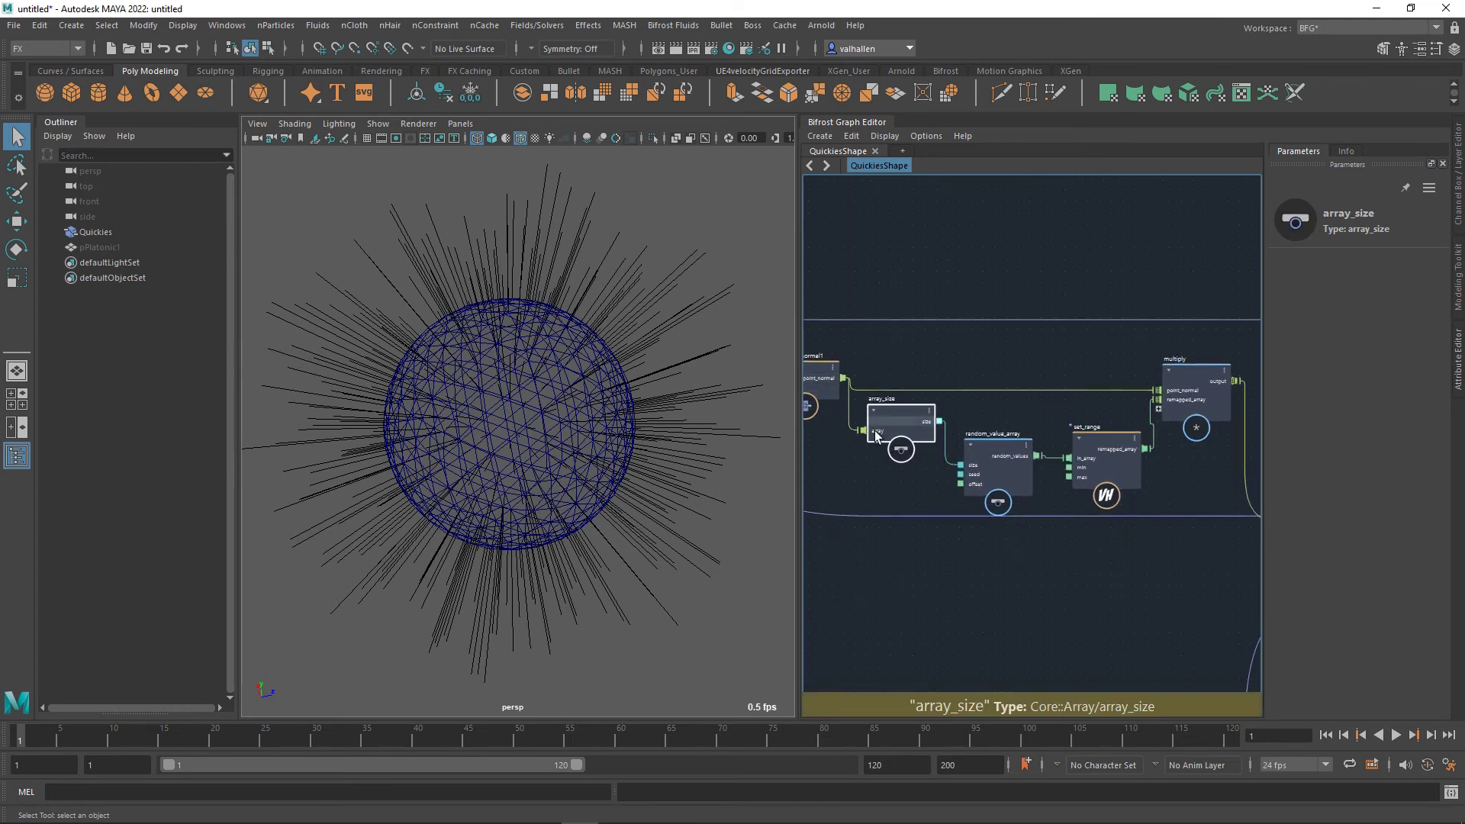
alt+middle_drag(924, 473, 896, 478)
scroll(1037, 452, down, 2)
alt+middle_drag(1040, 448, 1236, 183)
scroll(1141, 412, down, 1)
scroll(1044, 515, up, 5)
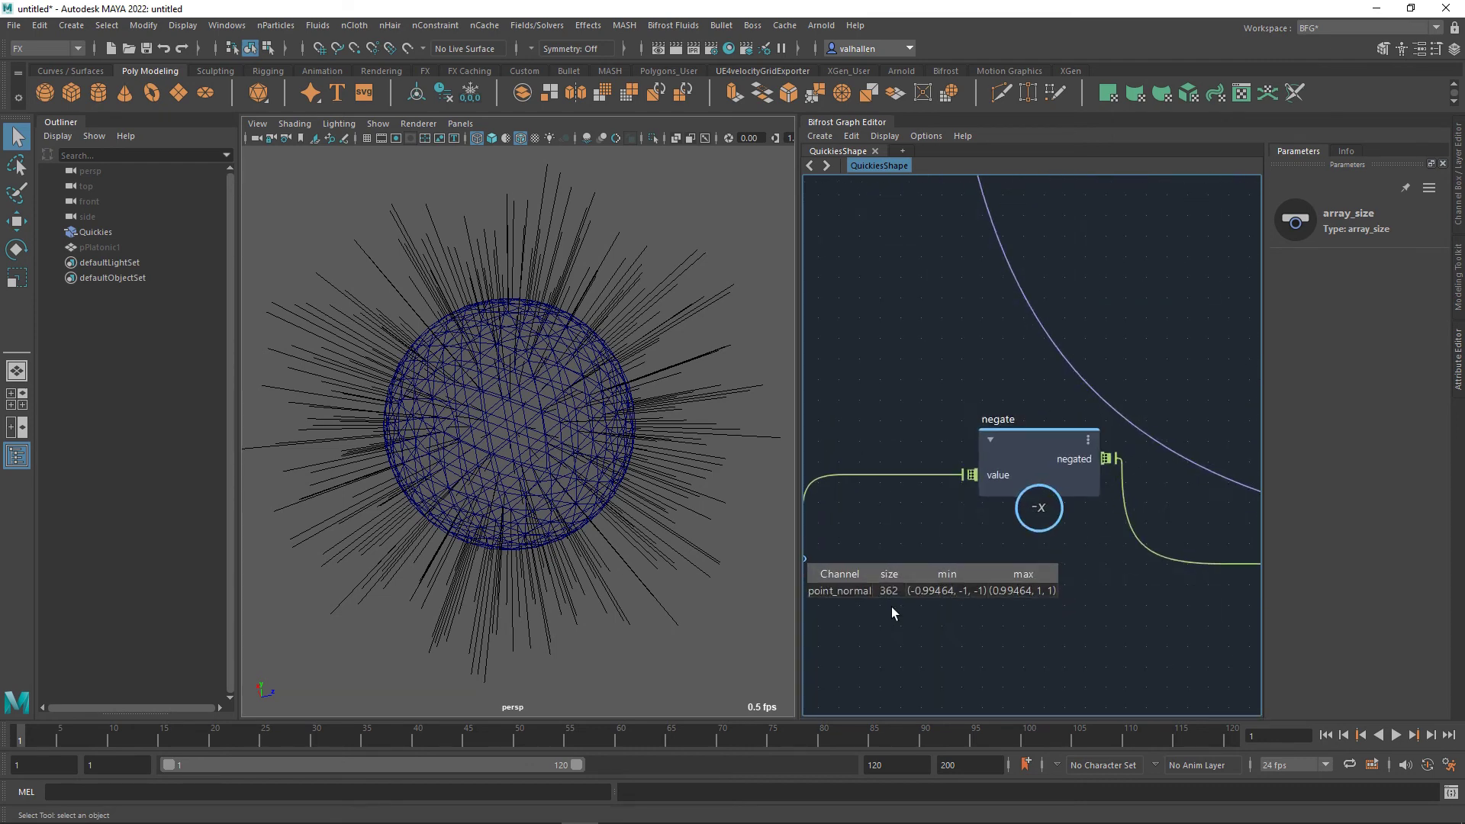
scroll(1073, 459, down, 5)
alt+middle_drag(1072, 459, 973, 642)
alt+middle_drag(1039, 429, 978, 608)
scroll(984, 534, up, 2)
alt+middle_drag(989, 500, 988, 521)
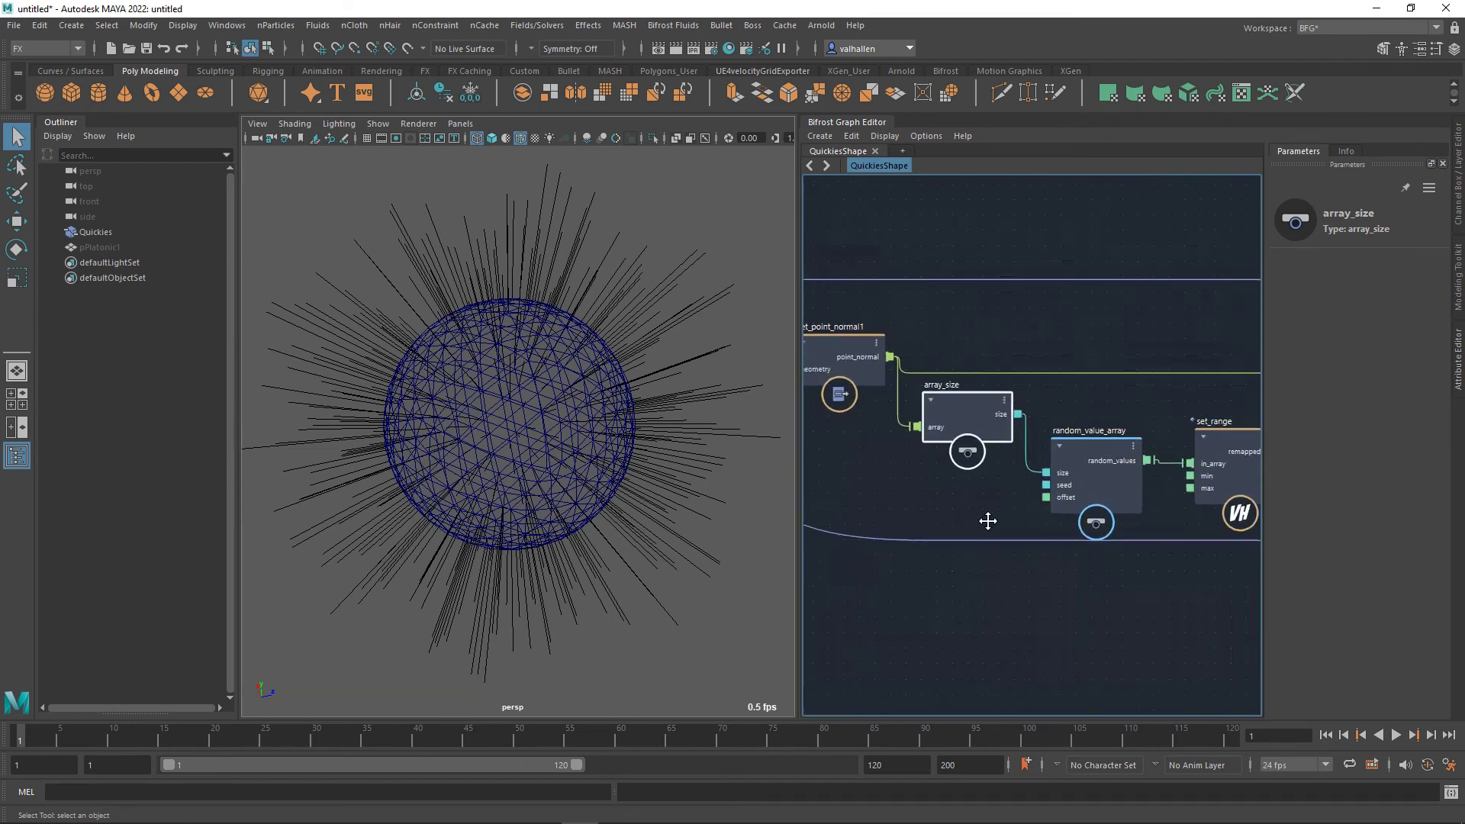
Move array_size and random_value_array away from set_range and add a watchpoint to the random_values connection between them.
drag(973, 432, 927, 440)
drag(1122, 466, 1064, 467)
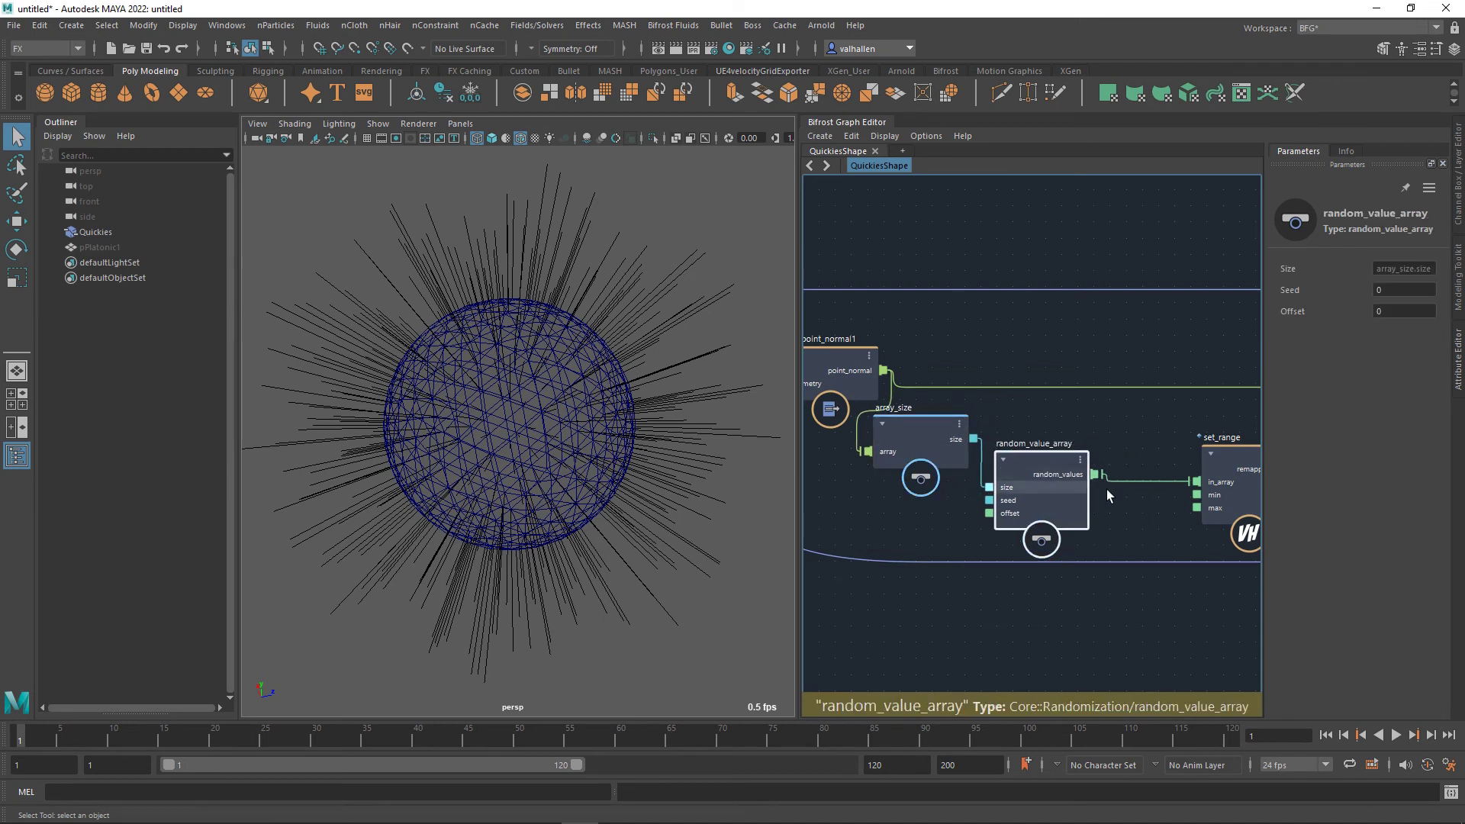
right_click(1129, 483)
click(1145, 507)
alt+middle_drag(1160, 533, 1113, 551)
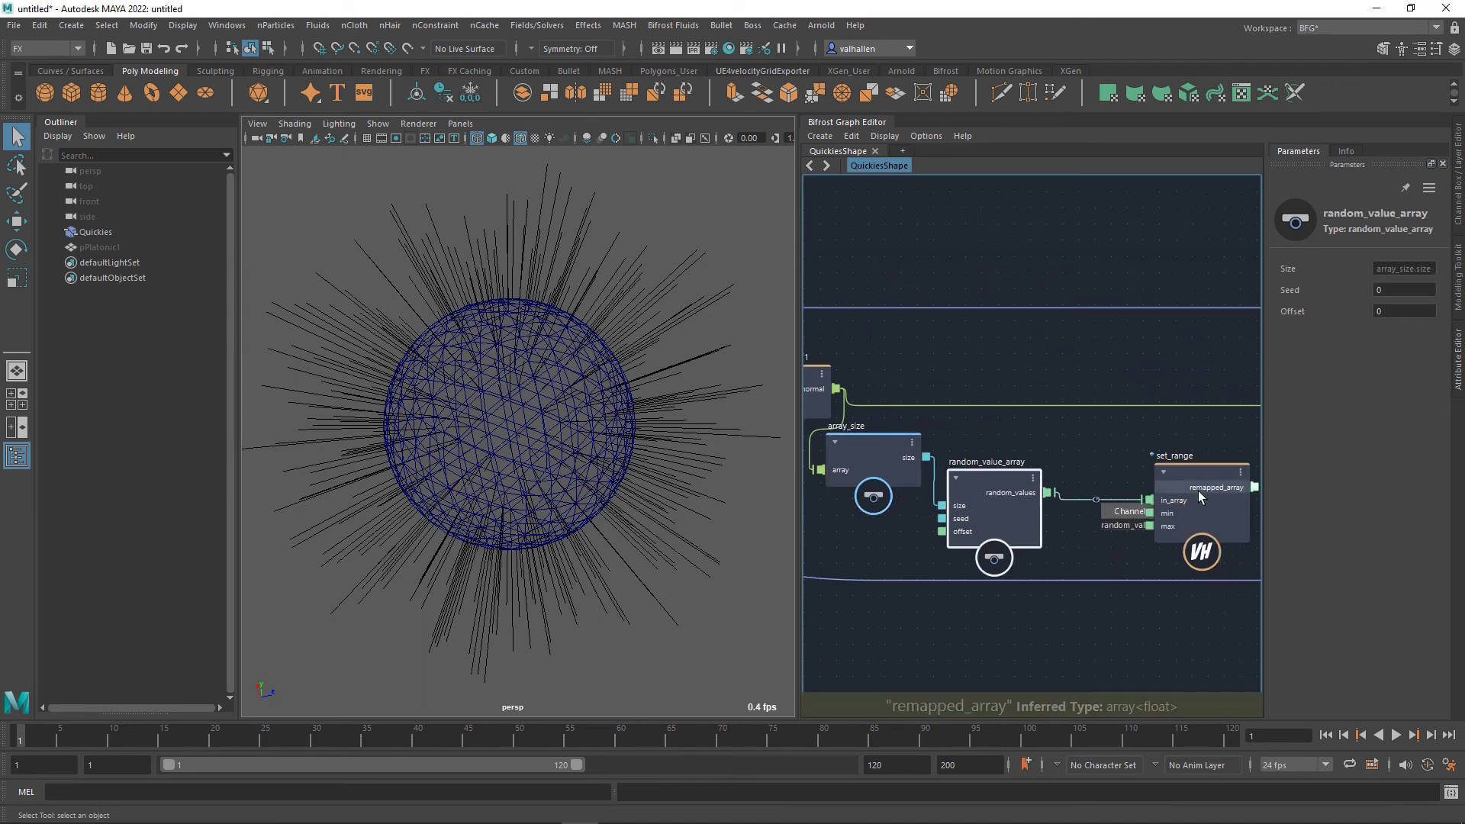
Move set_range higher and place the random_values watchpoint close to the random_value_array output.
drag(1198, 492, 1198, 448)
drag(1091, 461, 1063, 496)
scroll(1126, 535, down, 1)
alt+middle_drag(1061, 516, 1091, 511)
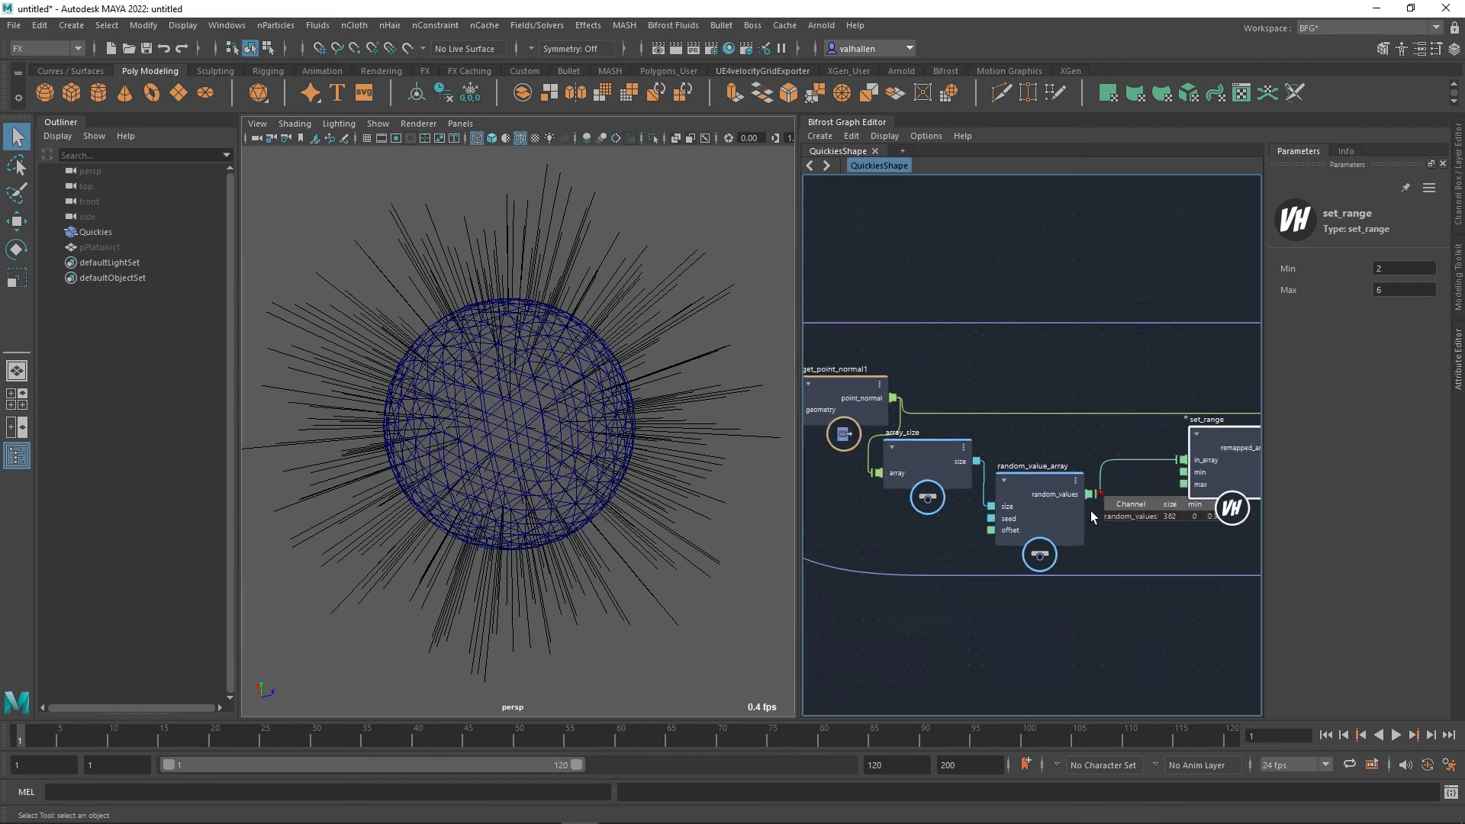
Shift random_value_array and array_size lower in the graph so the random_values watchpoint table is easier to read.
drag(1025, 484, 1041, 483)
alt+middle_drag(1056, 491, 983, 483)
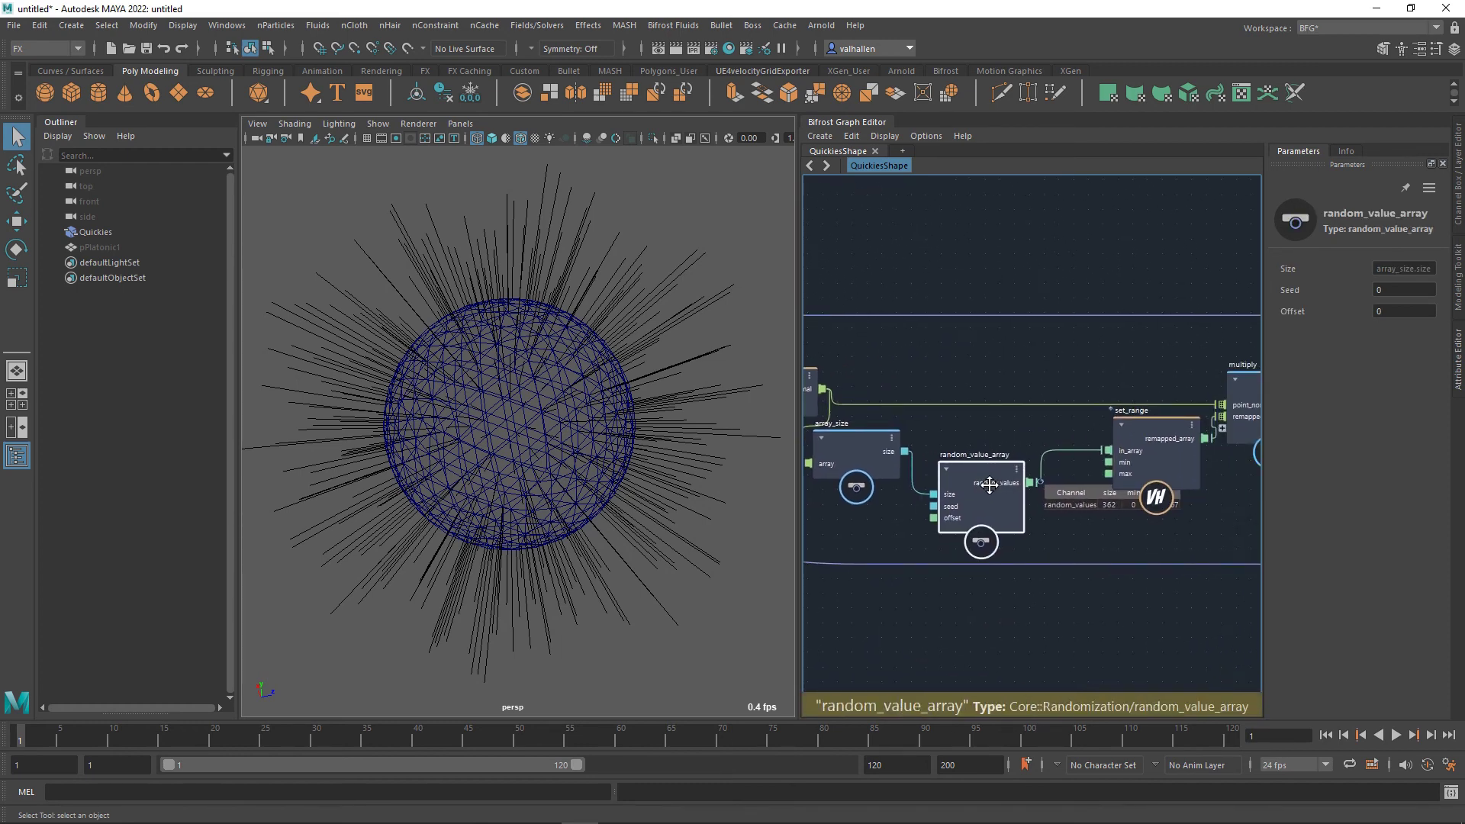
drag(993, 484, 976, 511)
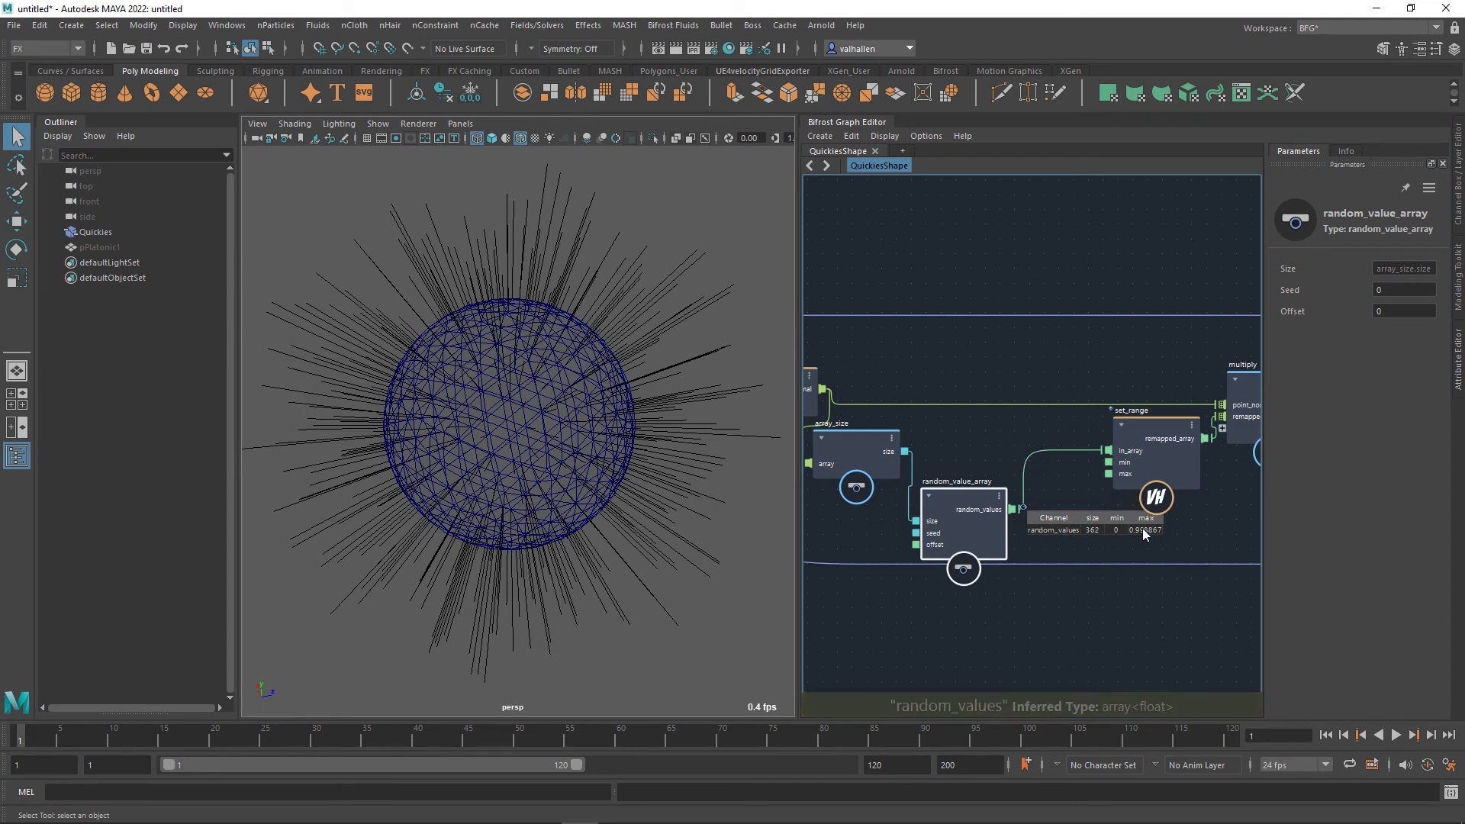
alt+middle_drag(1097, 557, 1196, 550)
drag(962, 441, 955, 469)
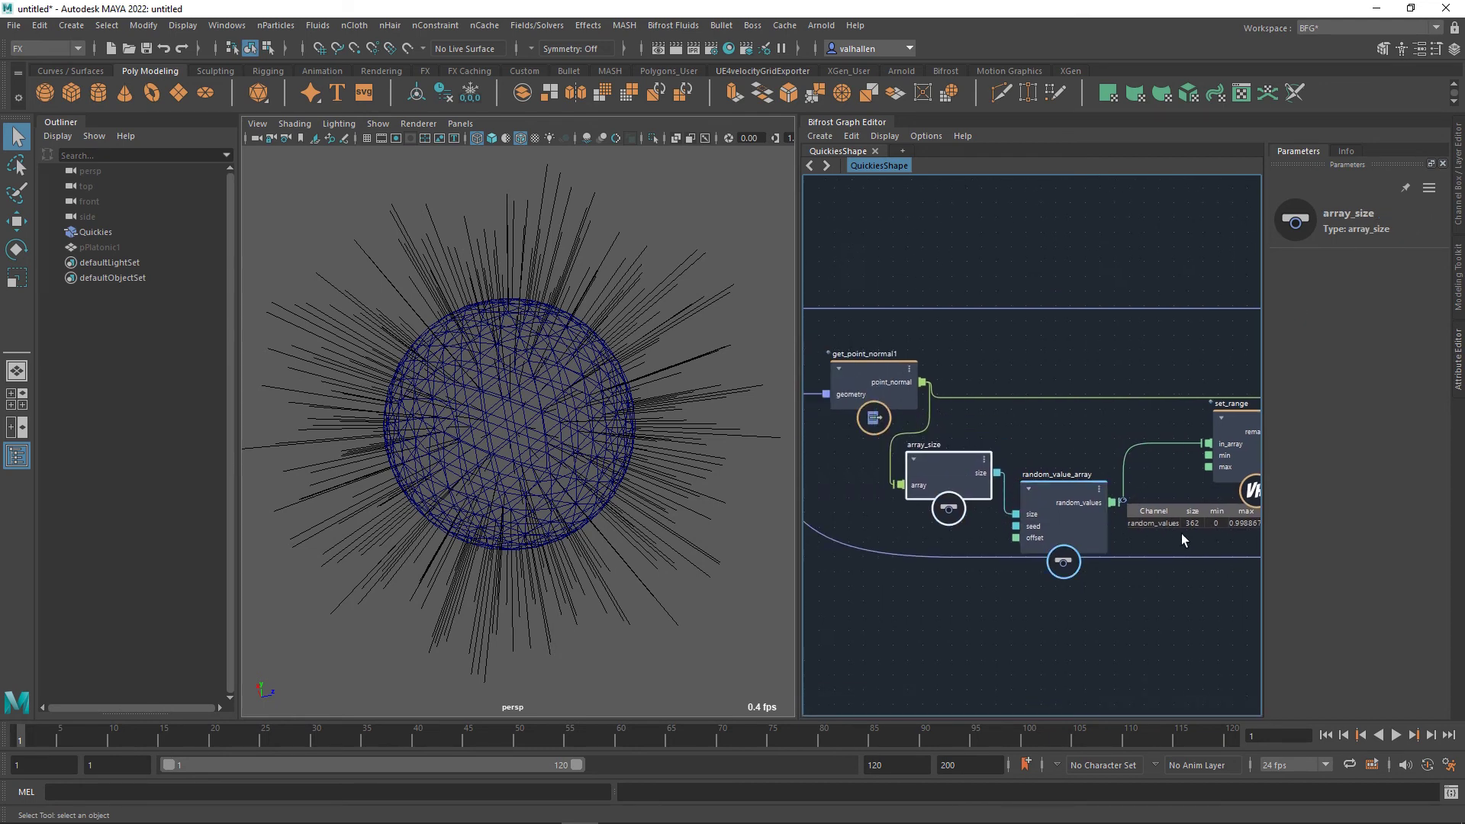
alt+middle_drag(911, 586, 1045, 305)
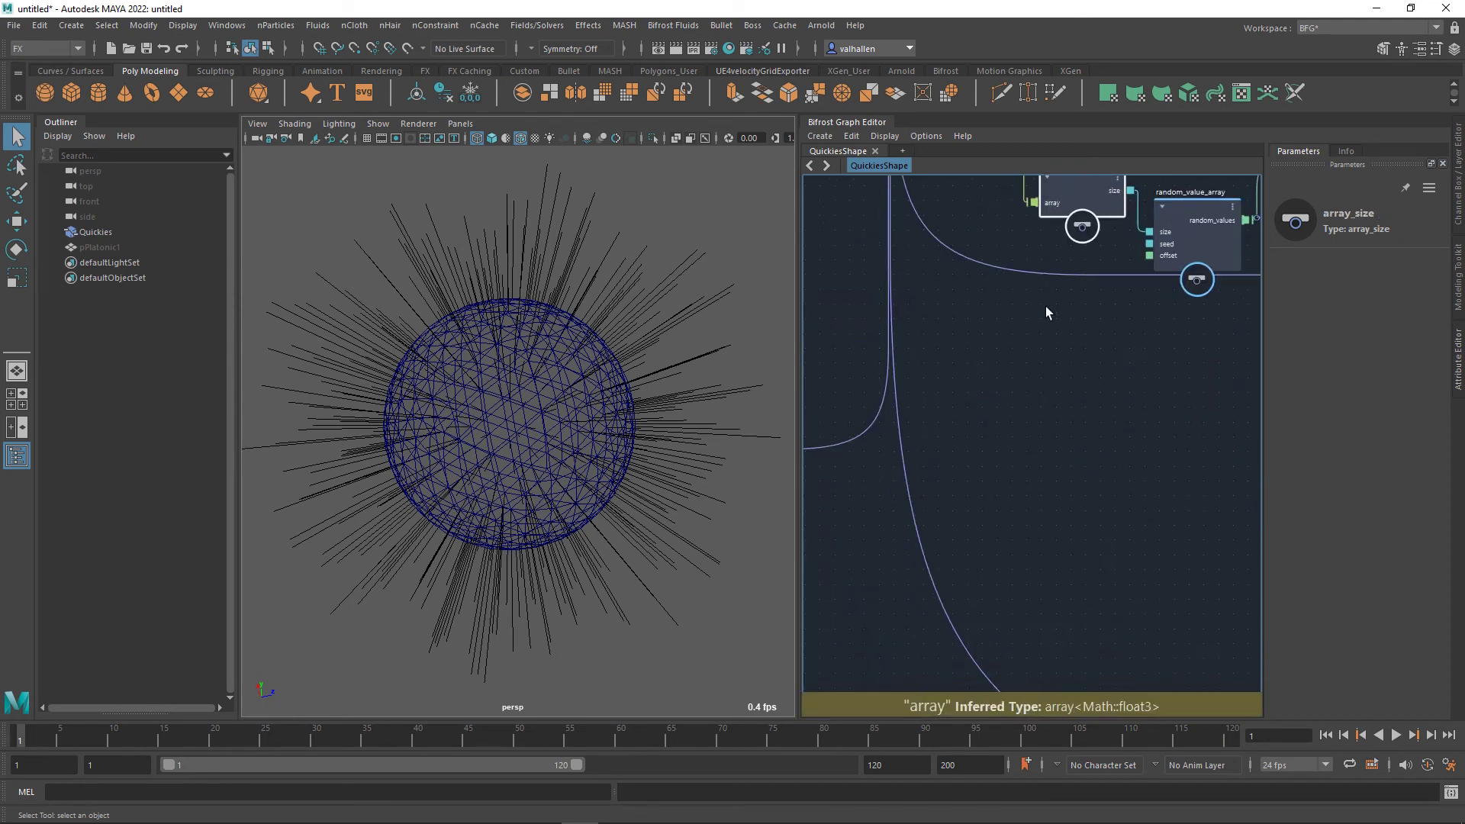
Move set_range closer to random_value_array and add a watchpoint to the remapped_array connection between set_range and multiply.
alt+middle_drag(1013, 672, 929, 638)
drag(1073, 415, 1008, 428)
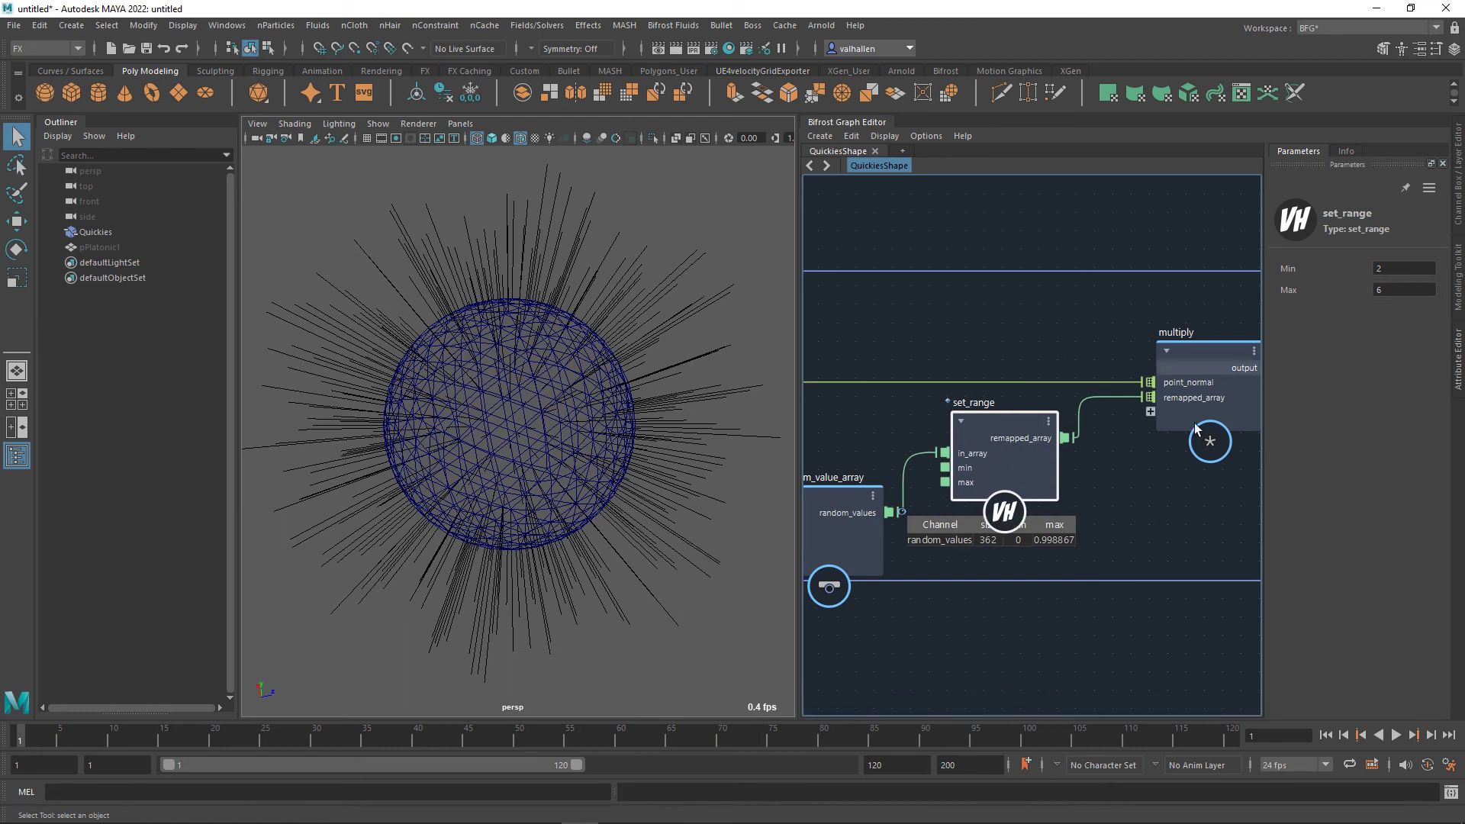
middle_drag(1185, 465, 1152, 483)
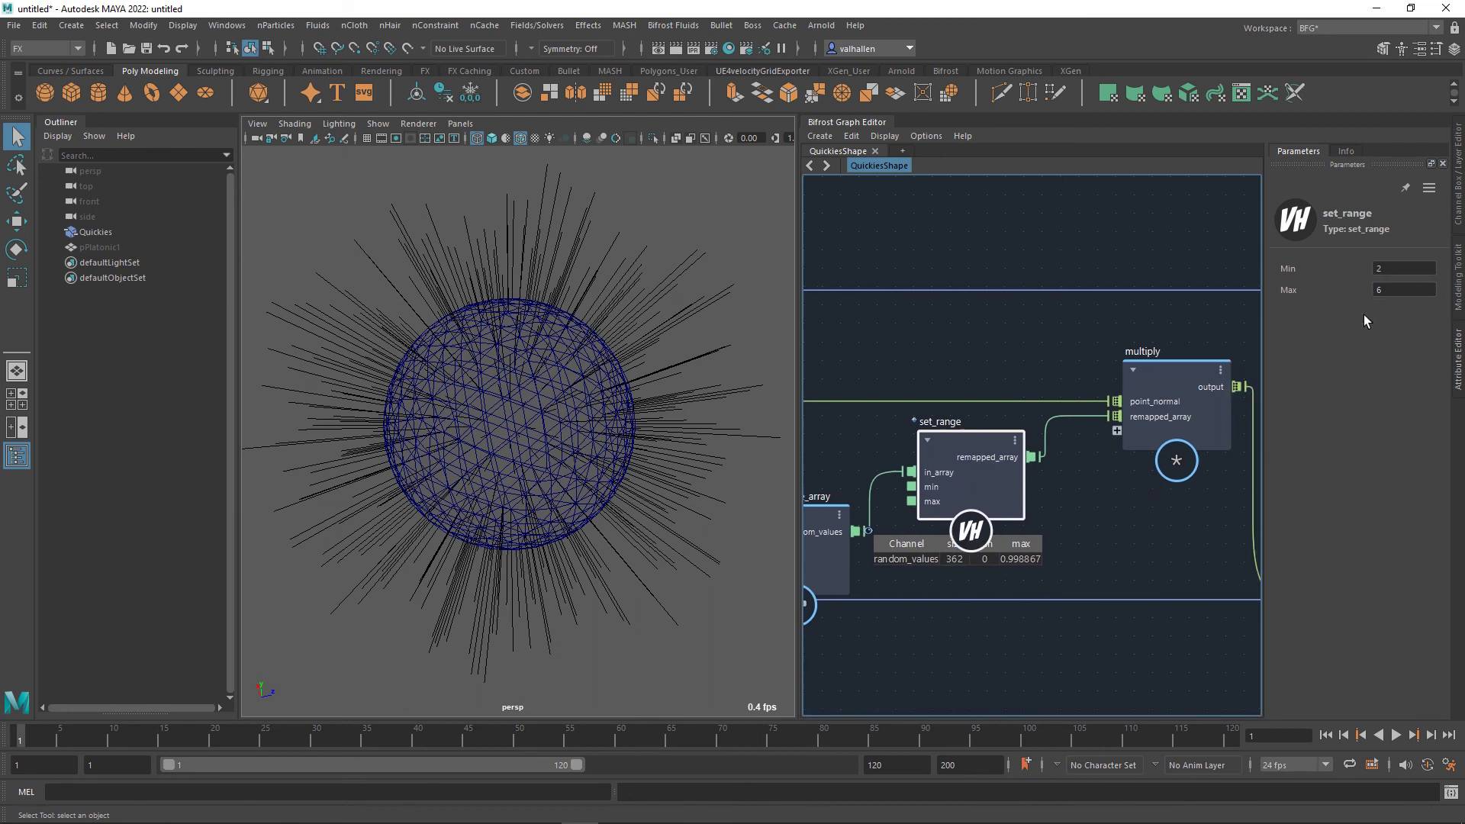
right_click(1045, 444)
click(1077, 469)
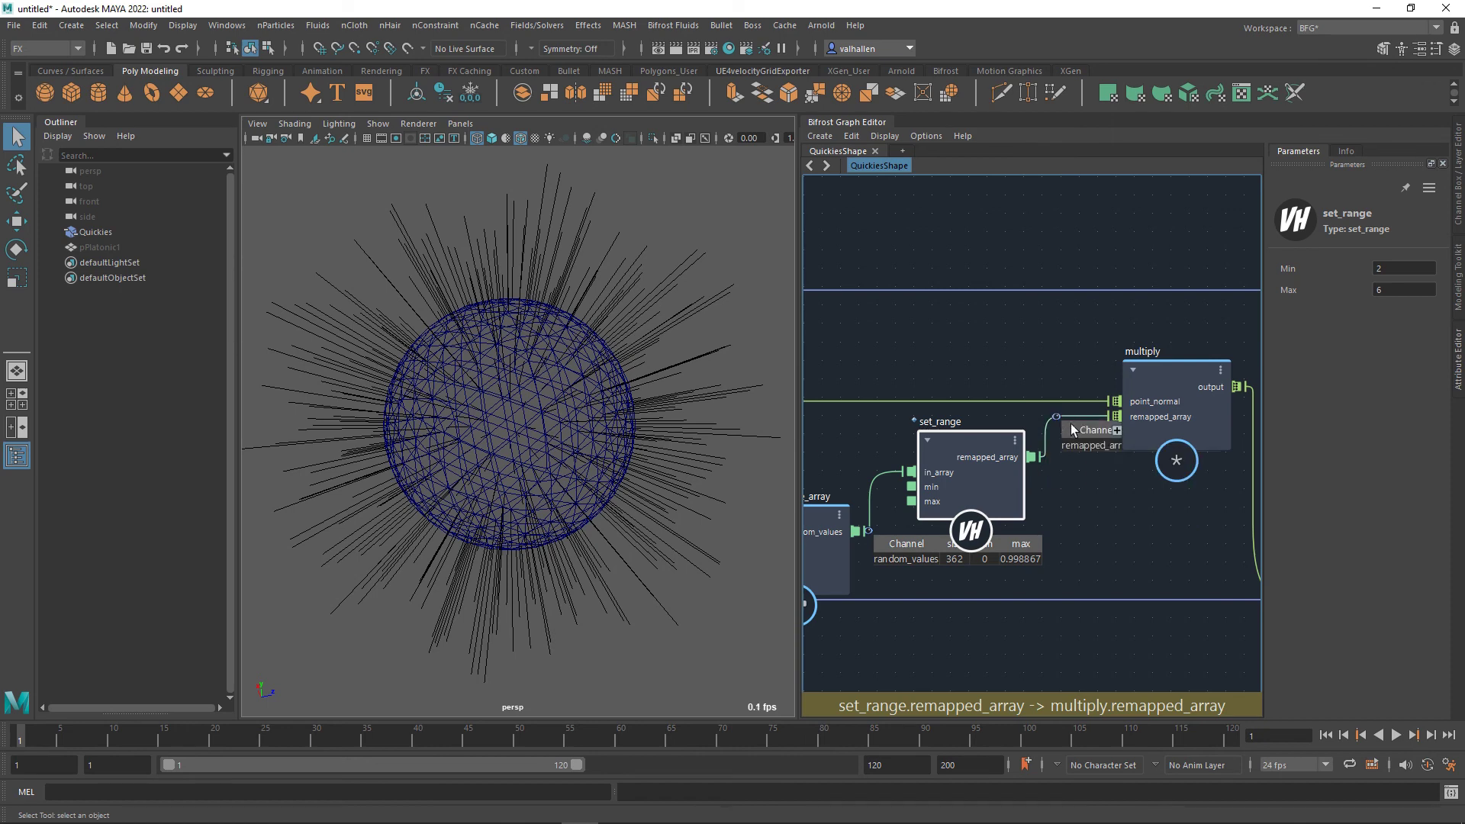
Place the remapped_array watchpoint close to the set_range output and move multiply higher so the watchpoint table is readable.
drag(1064, 419, 1038, 463)
middle_drag(1138, 519, 1093, 537)
drag(1144, 421, 1157, 399)
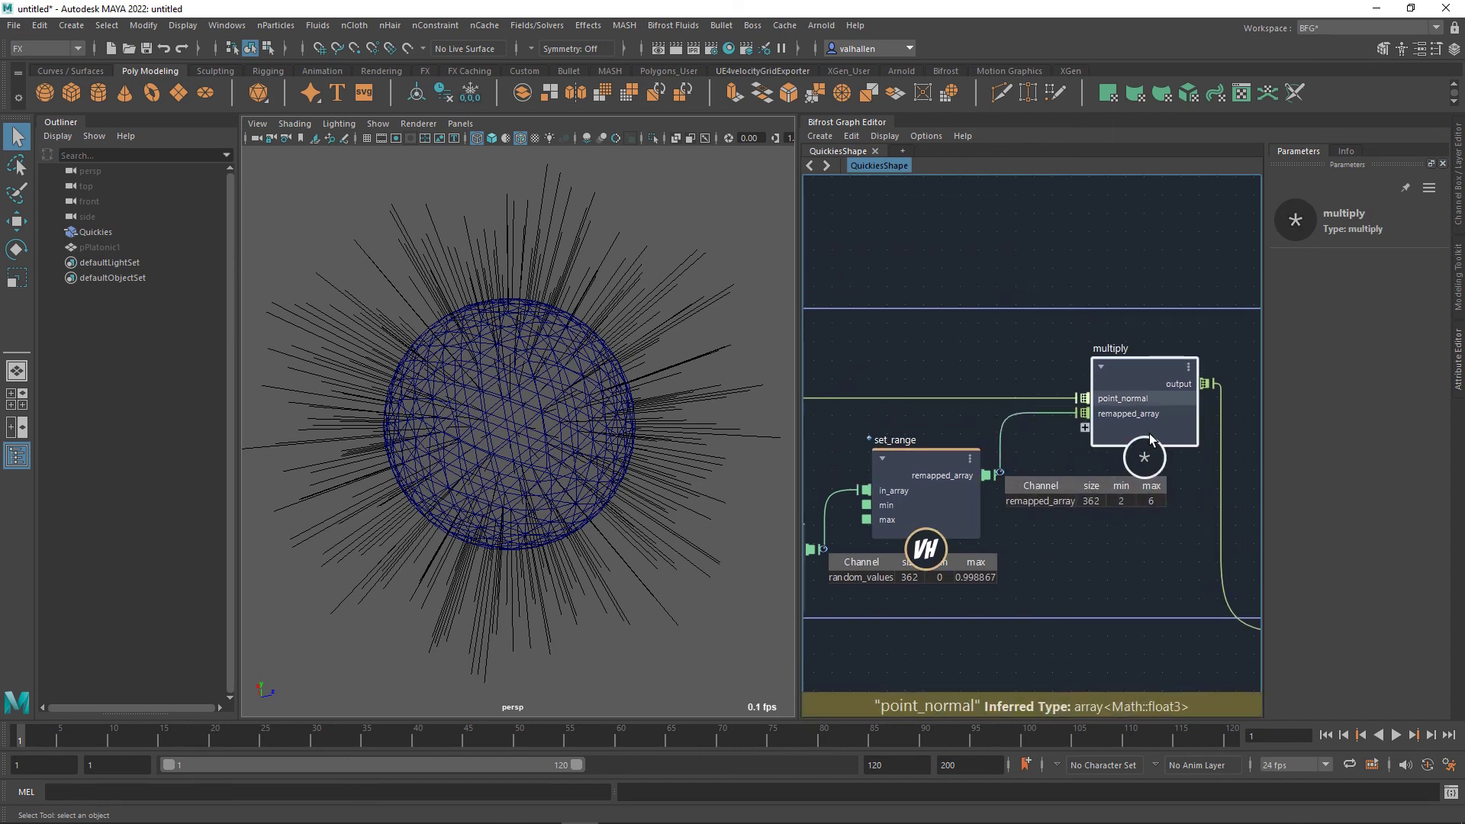
Trace the point_normal connection from get_point_normal1 through multiply to set_point_normal1, inspecting both normal nodes.
middle_drag(1188, 521, 1104, 506)
scroll(1138, 496, down, 3)
middle_drag(934, 453, 1257, 460)
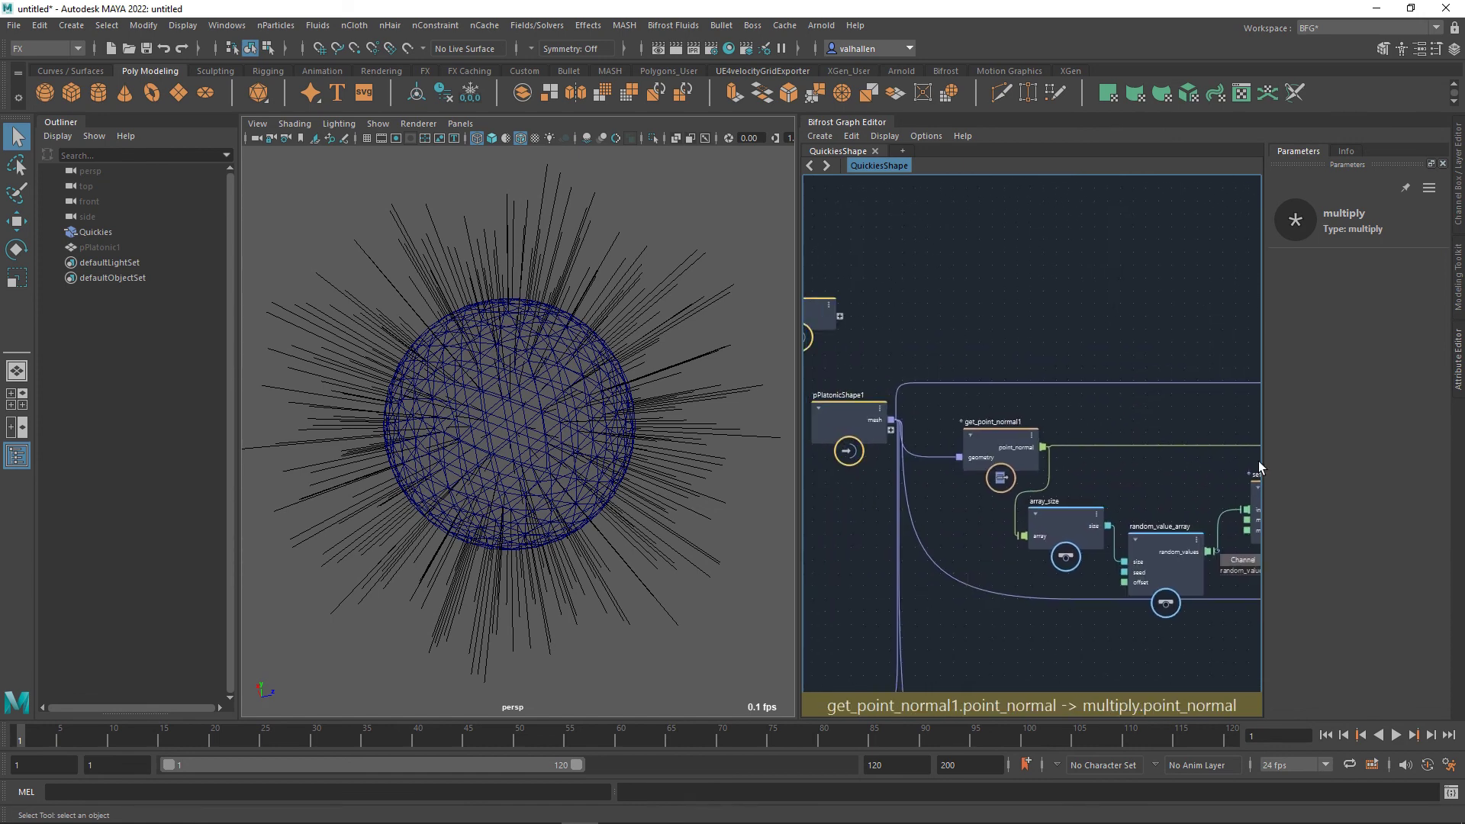
click(956, 433)
middle_drag(1045, 445, 625, 447)
middle_drag(991, 470, 791, 356)
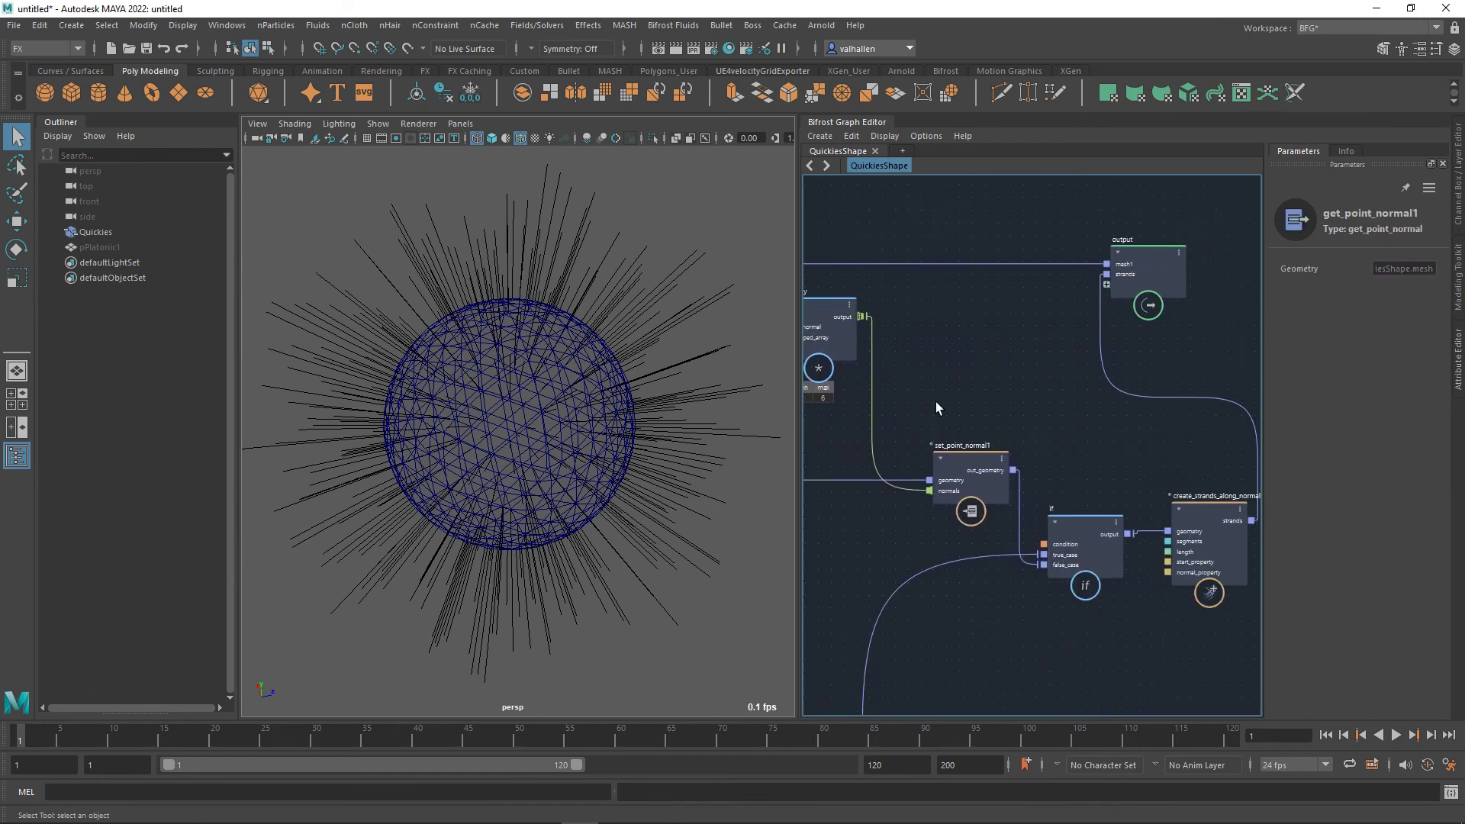
click(982, 474)
middle_drag(1068, 459, 1065, 415)
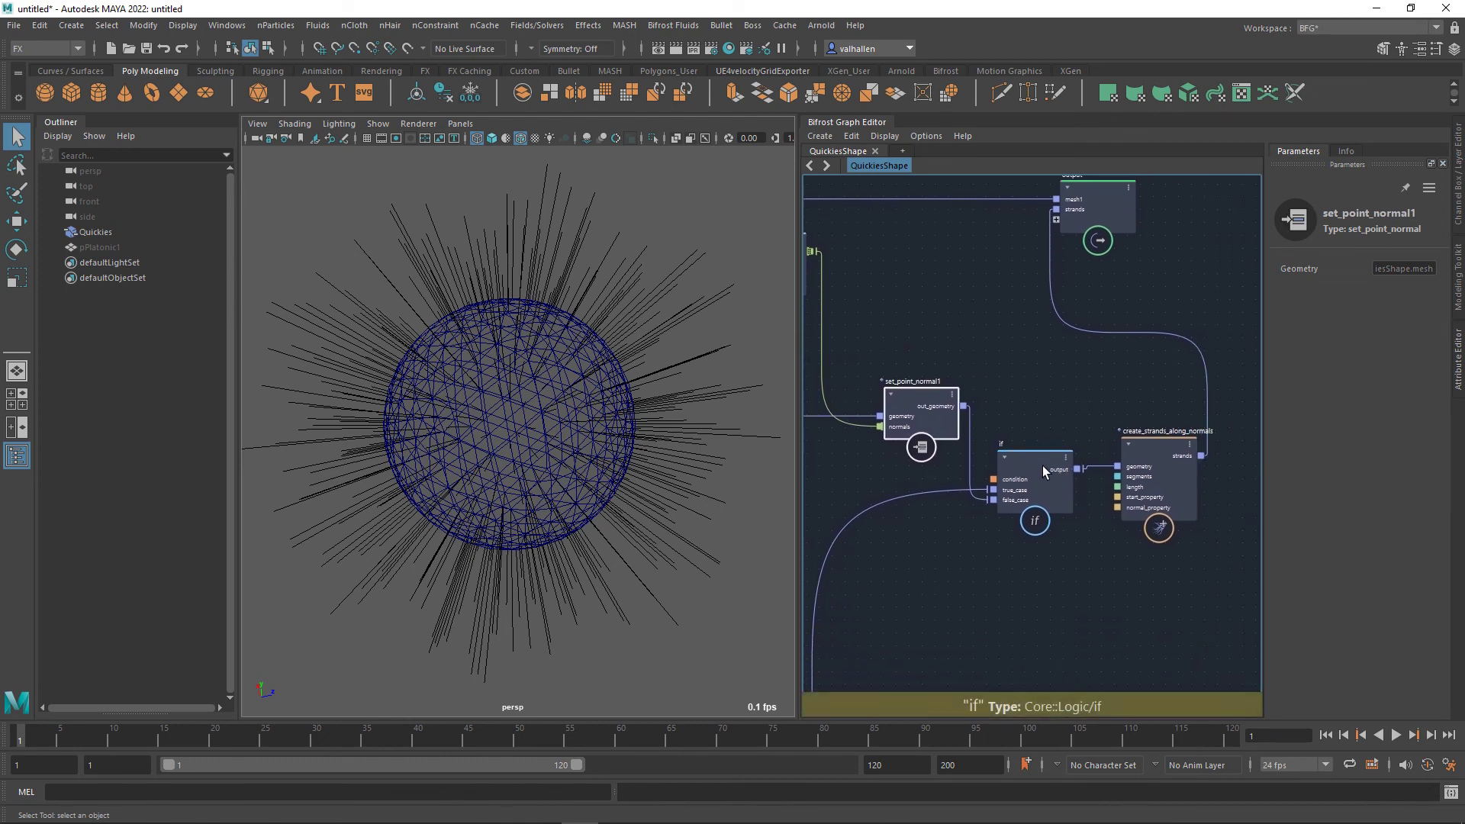
Move create_strands_along_normals closer to the if node and shift the graph's output node beyond it.
click(1165, 459)
drag(1164, 456, 1146, 457)
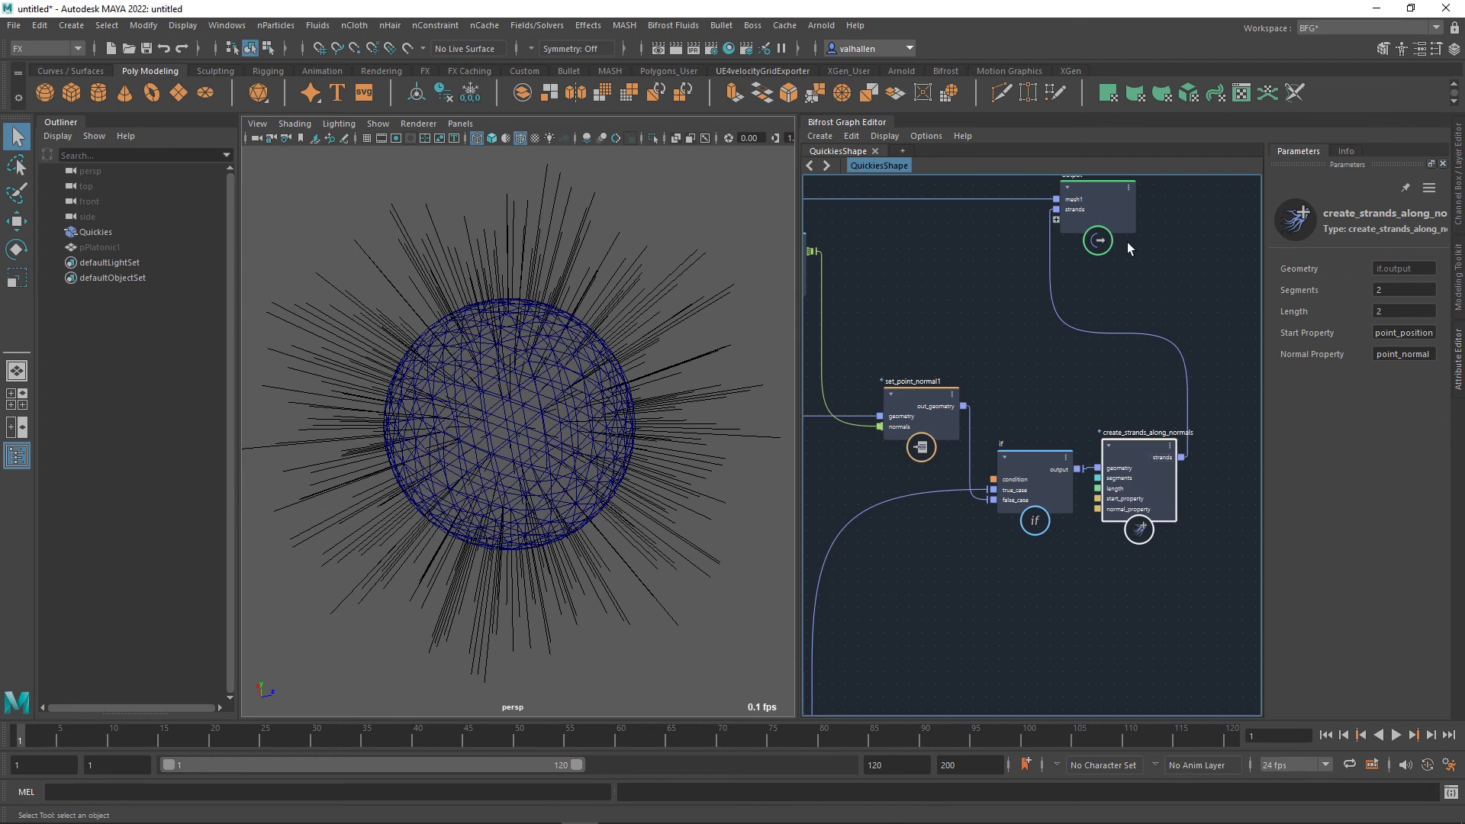
drag(1102, 206, 1247, 217)
Review the node chain from get_point_normal1 through array_size, random_value_array and set_range to multiply.
middle_drag(953, 342, 1236, 323)
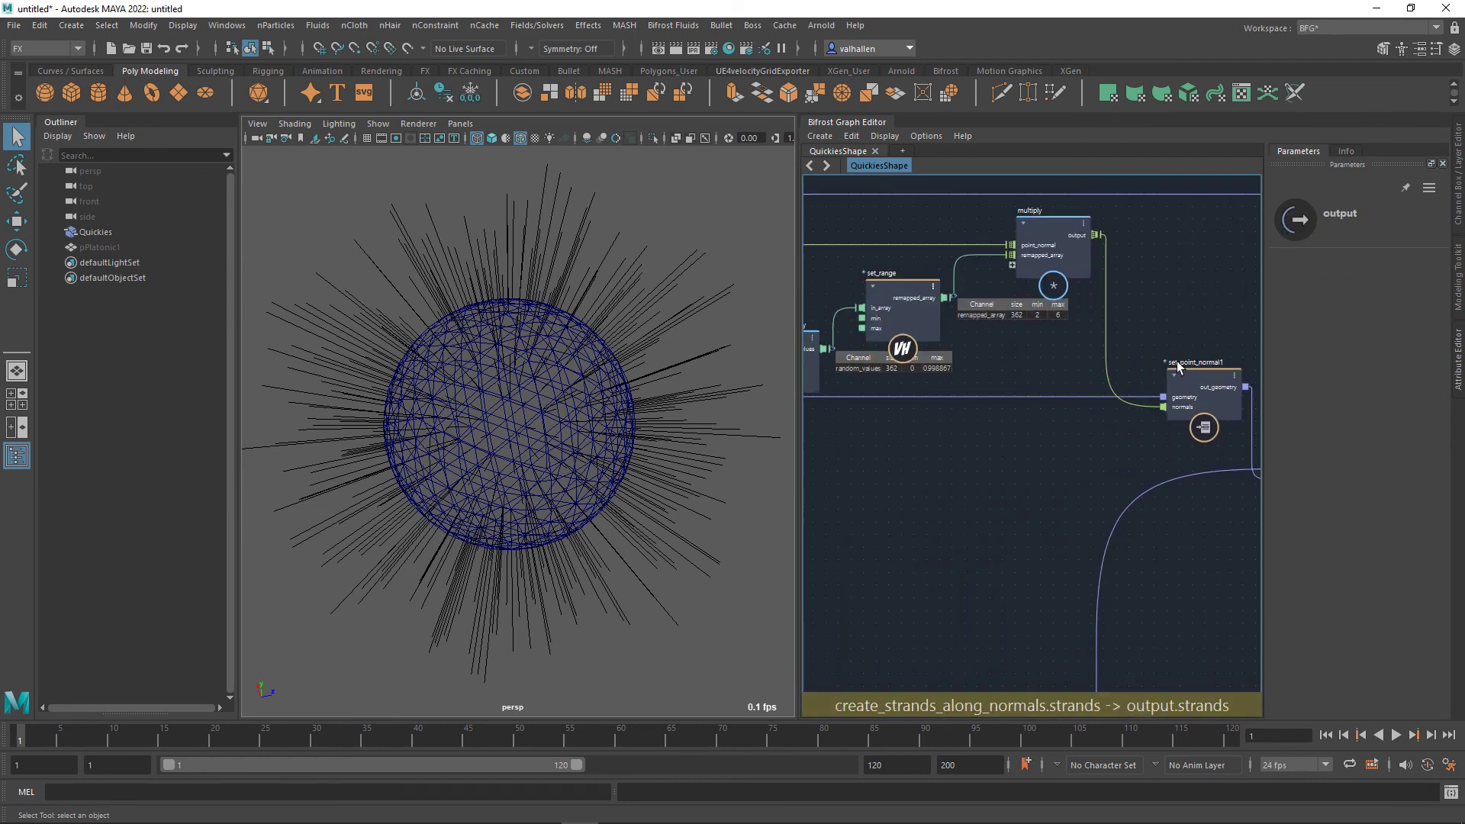
scroll(1144, 355, down, 3)
scroll(928, 414, down, 1)
middle_drag(927, 415, 977, 489)
scroll(983, 460, up, 4)
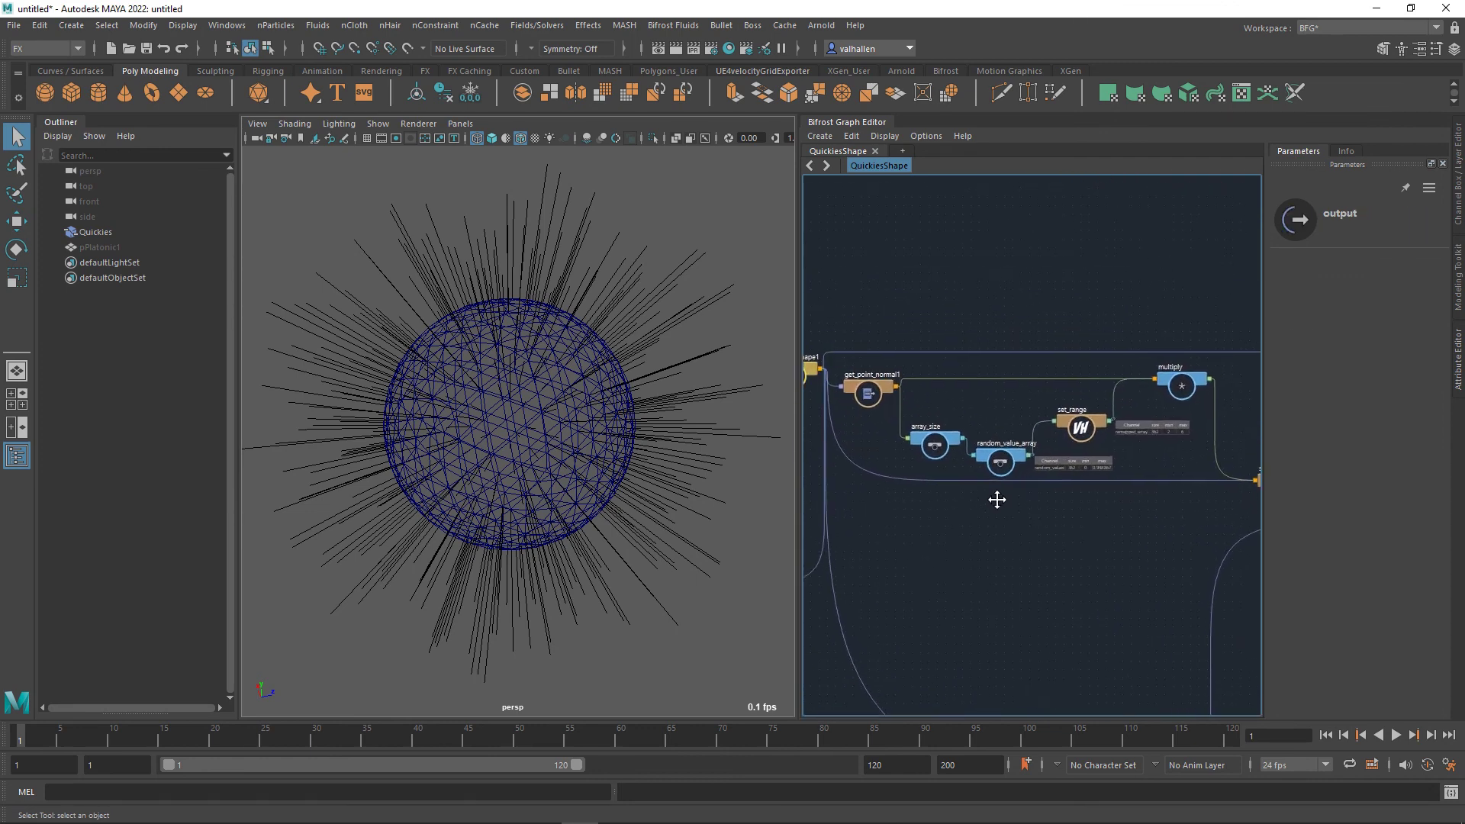
scroll(1020, 501, up, 1)
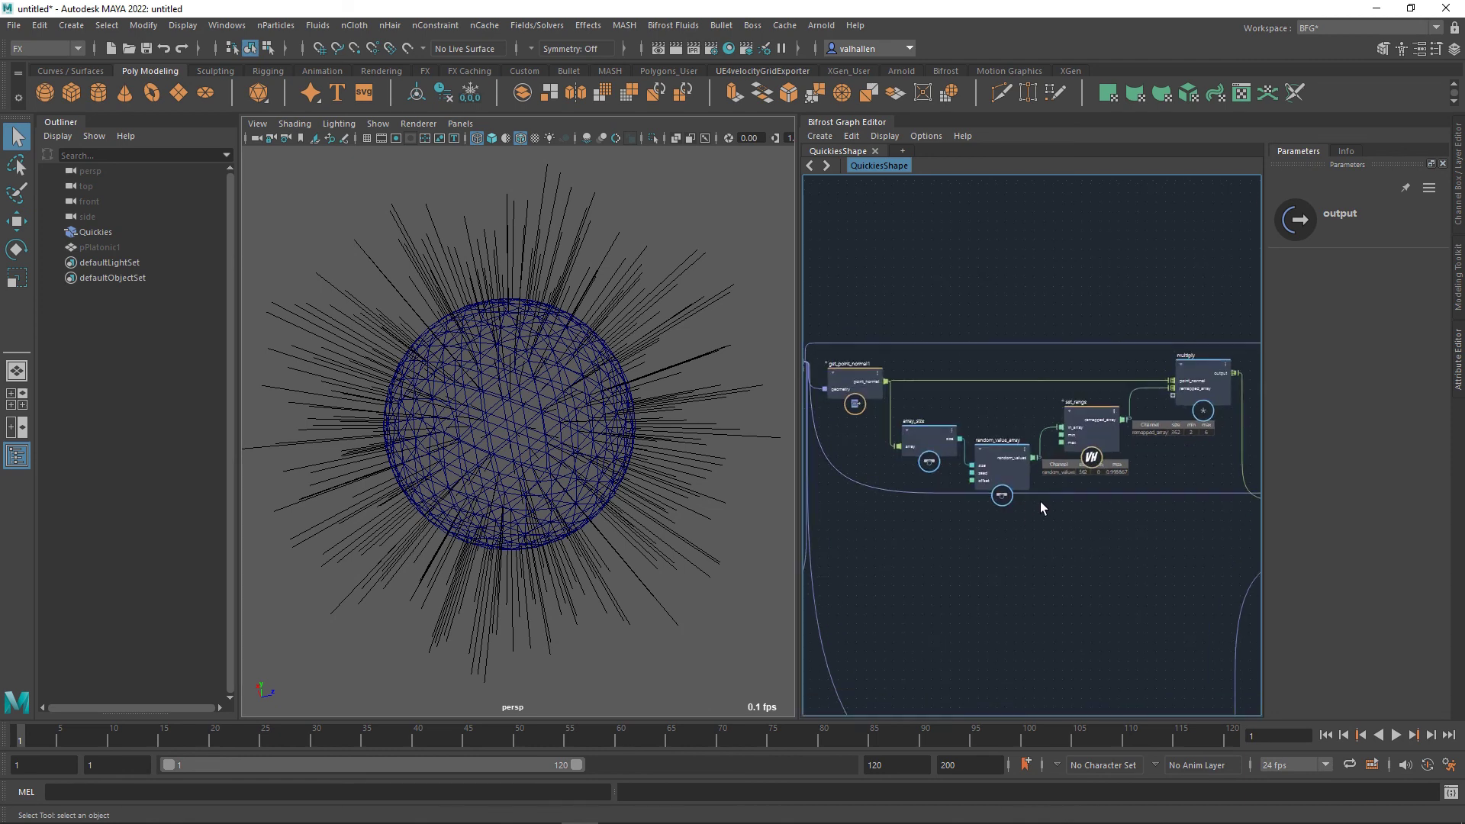